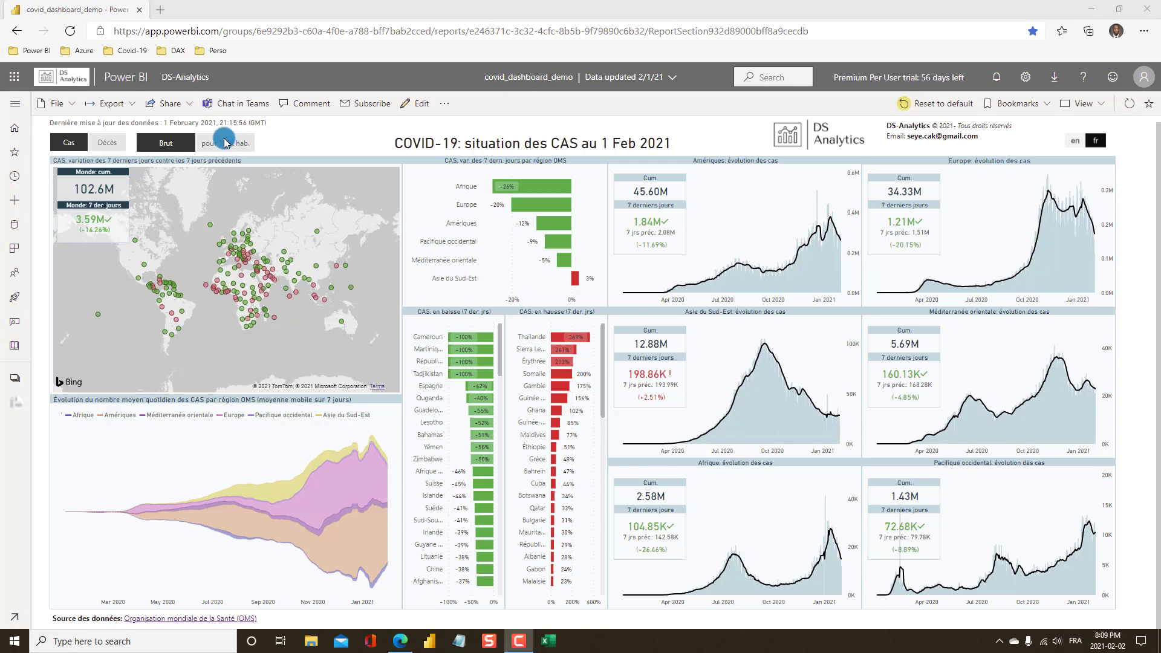
Open the WHO Coronavirus Disease dashboard from the Covid-19 bookmarks in a new browser tab and download its map data
click(159, 9)
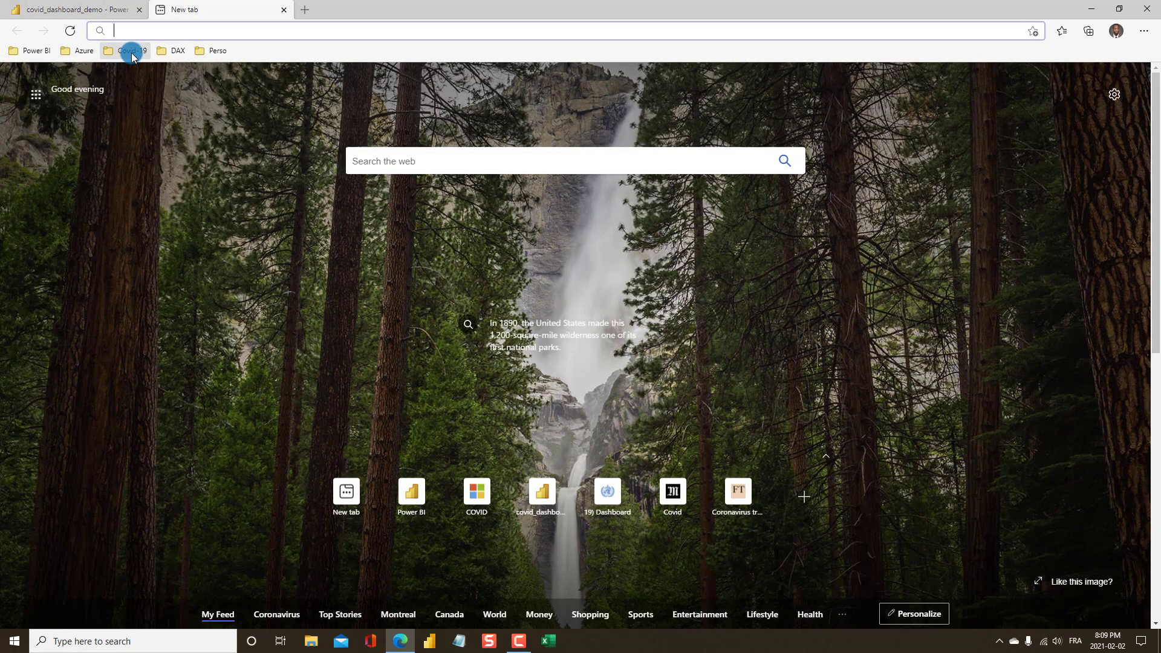
click(132, 51)
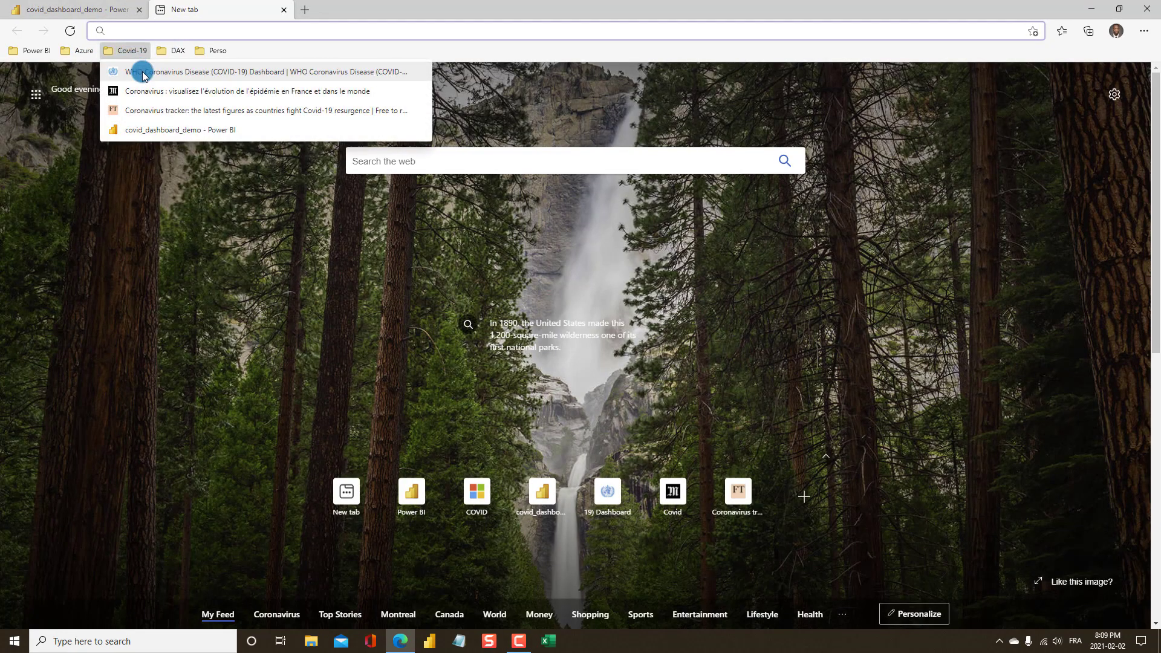
click(143, 74)
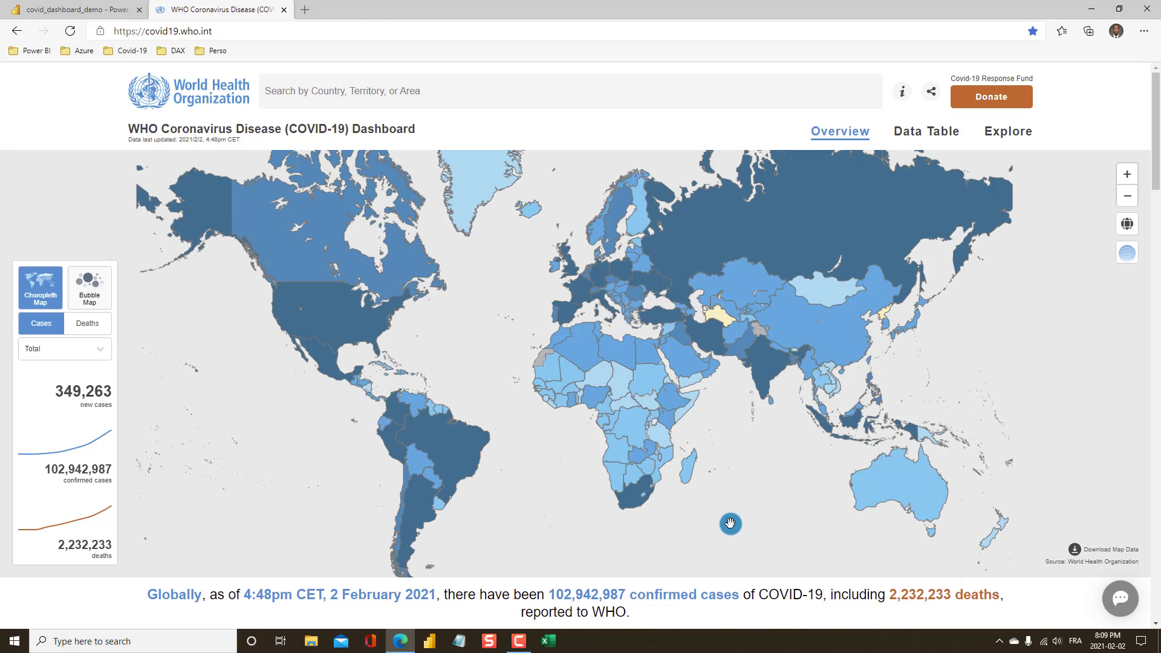
click(1092, 551)
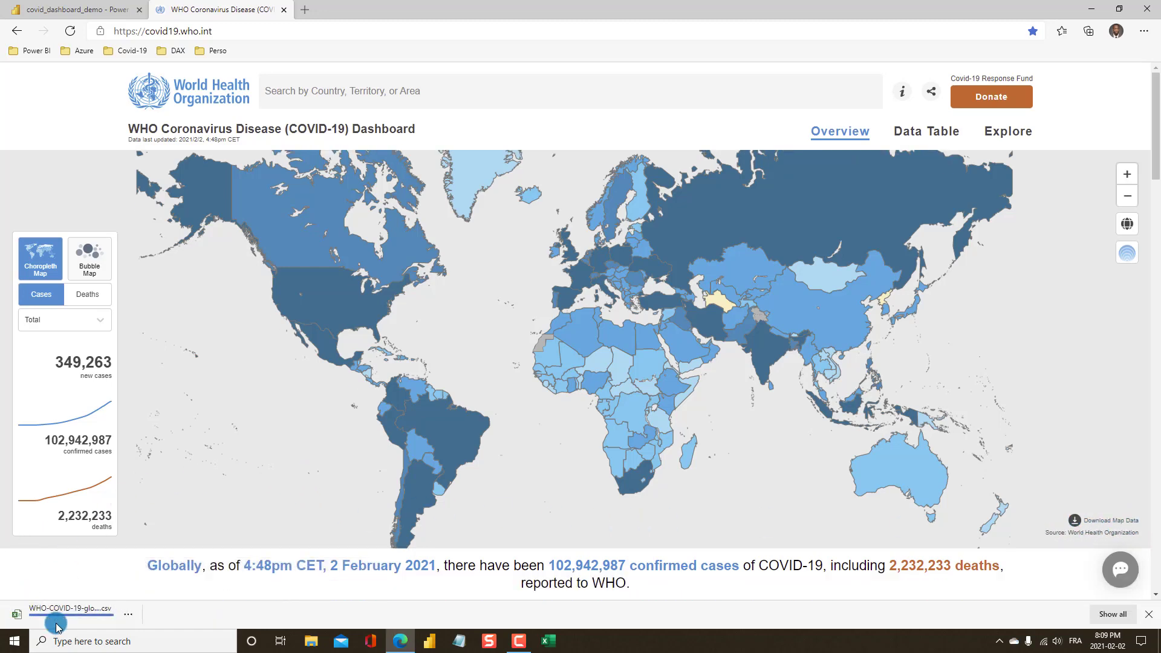
Show the downloaded WHO-COVID-19-global-data.csv in its folder and cut the file
click(128, 617)
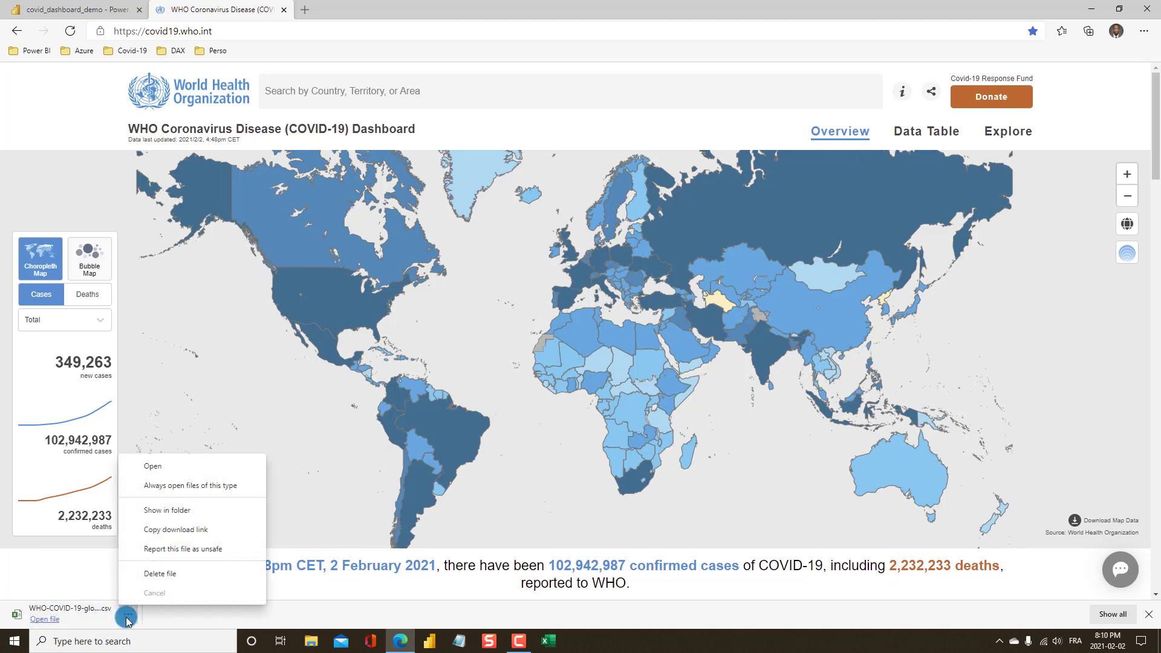
click(161, 509)
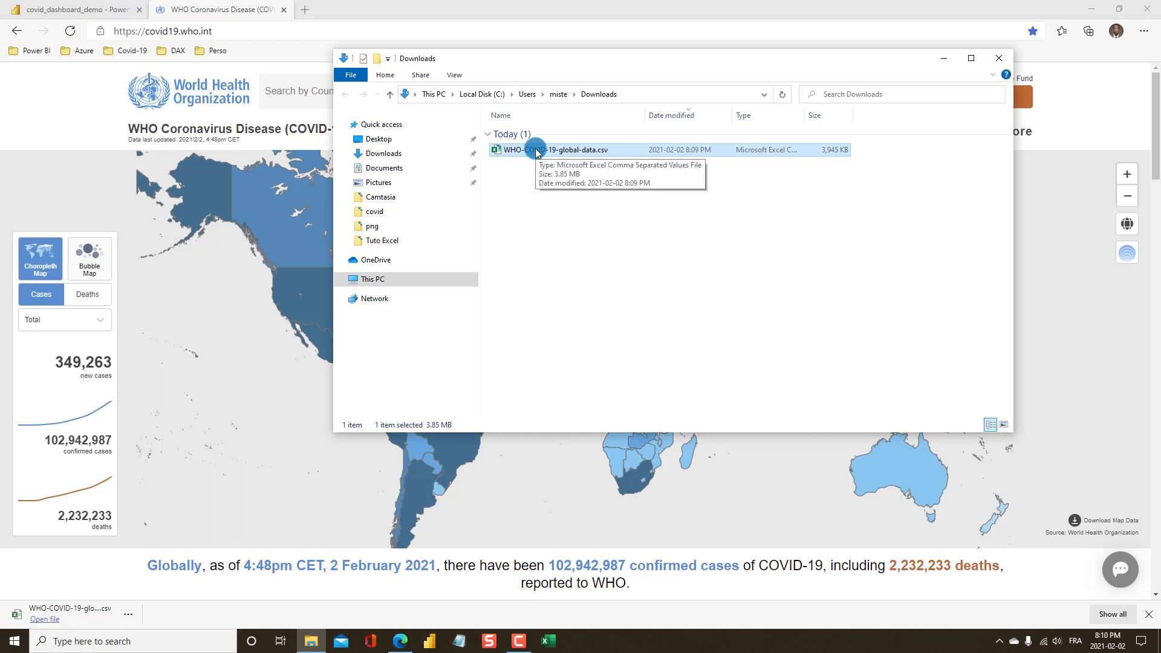
key(ctrl+x)
Create a new folder named tuto_covid_19 on the Desktop
click(376, 141)
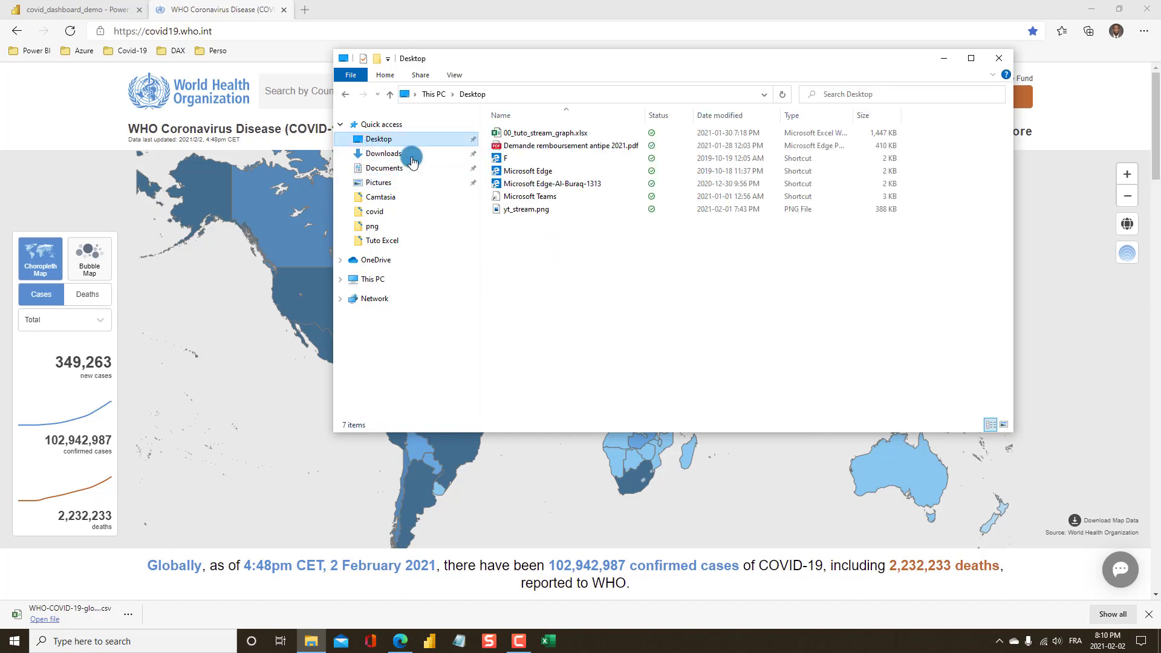
right_click(544, 321)
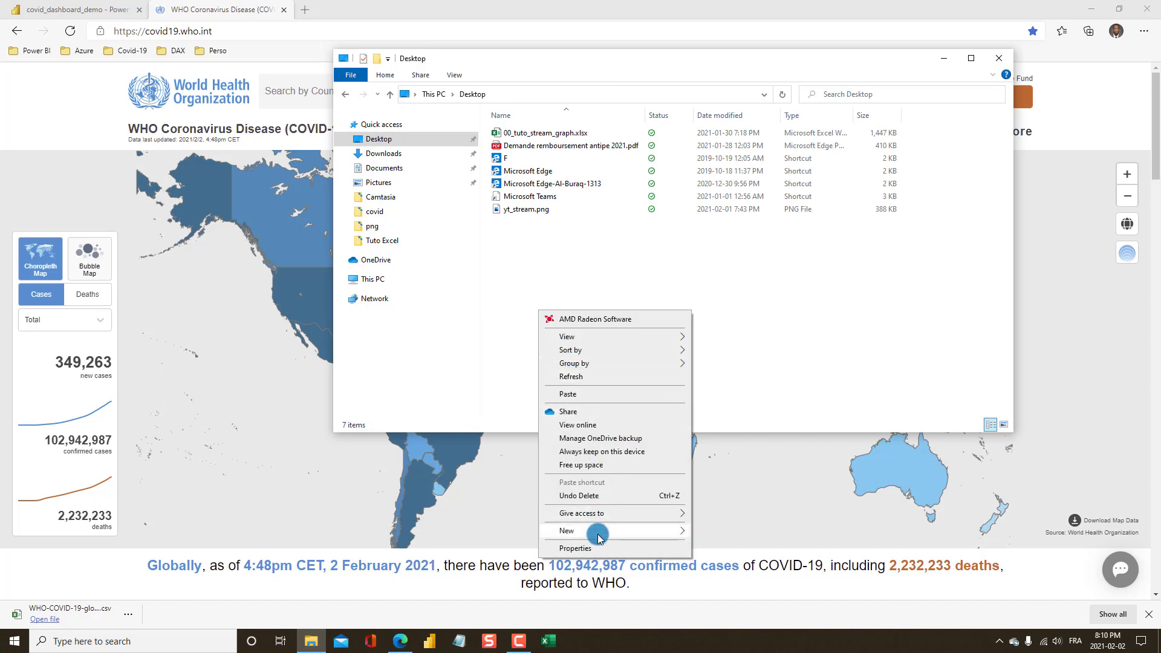
mouse_move(668, 531)
click(721, 366)
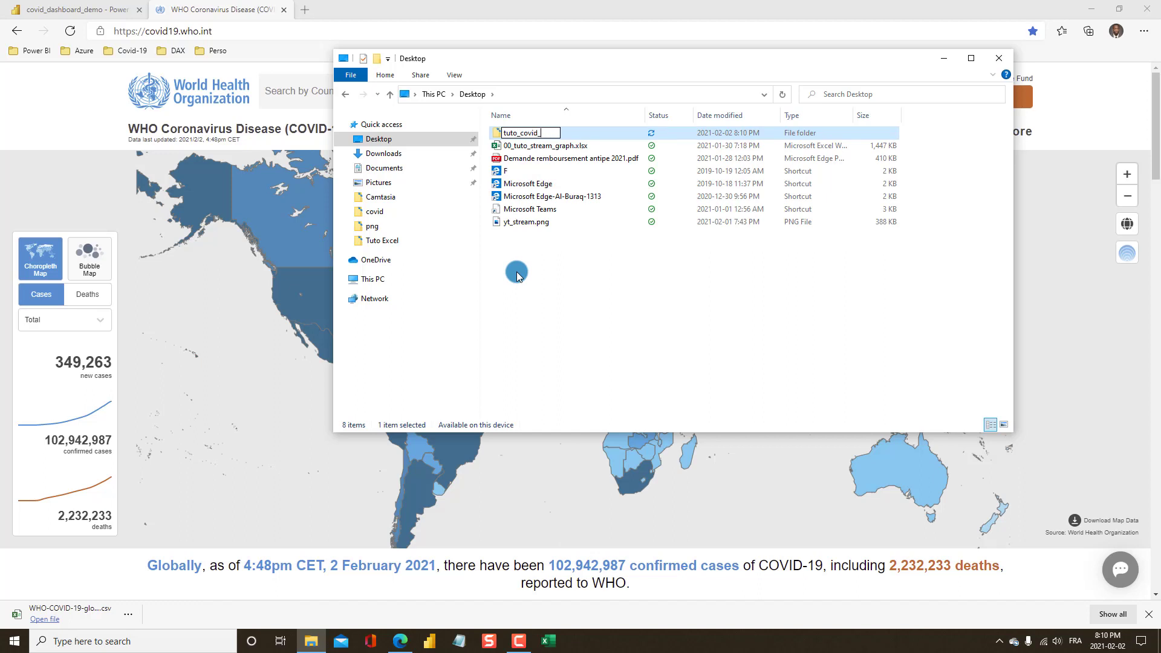
key(Return)
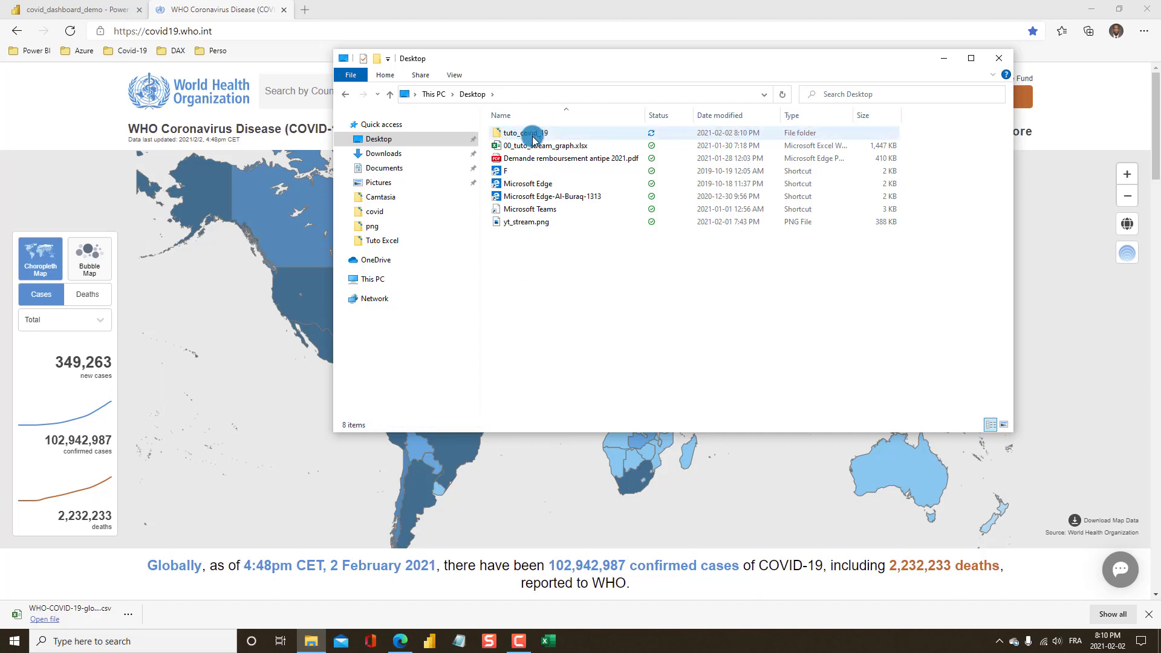
Paste the cut WHO CSV file into the tuto_covid_19 folder
double_click(529, 133)
key(ctrl+v)
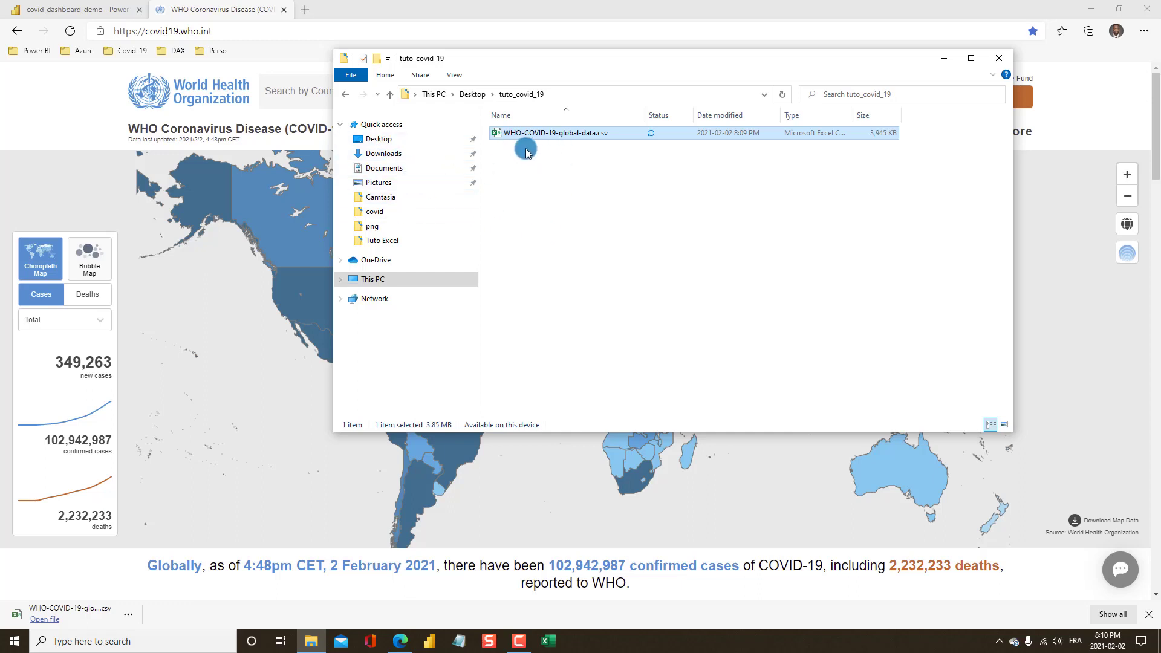
drag(556, 58, 498, 75)
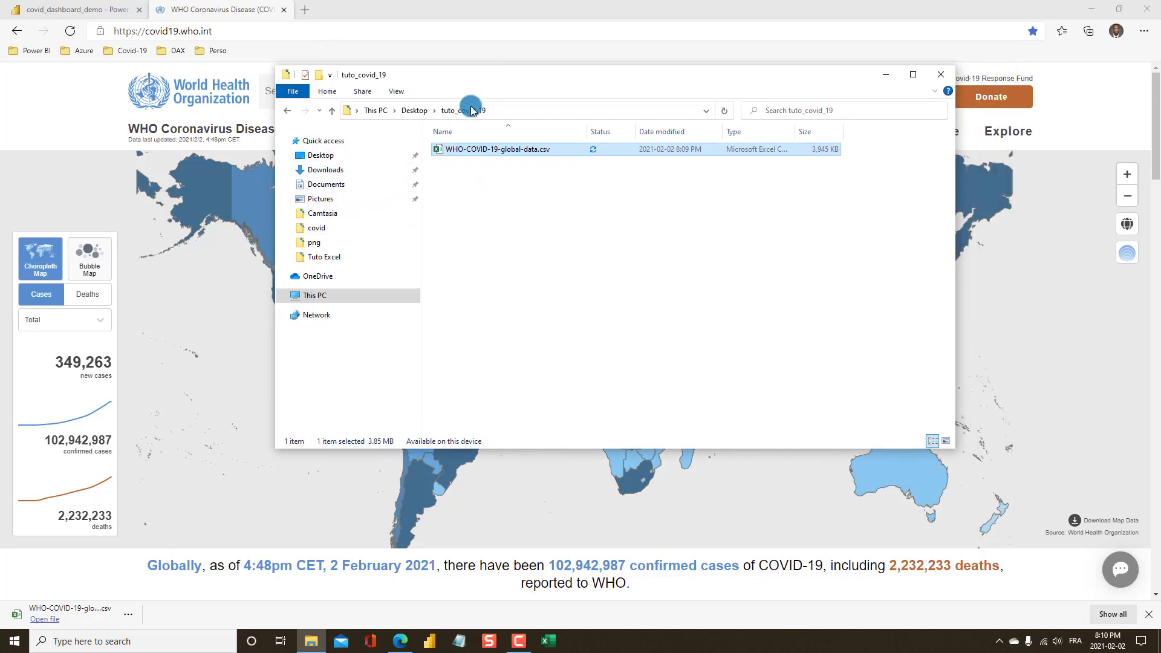
Copy dimCountry.csv from the covid folder into the tuto_covid_19 folder on the Desktop
click(317, 228)
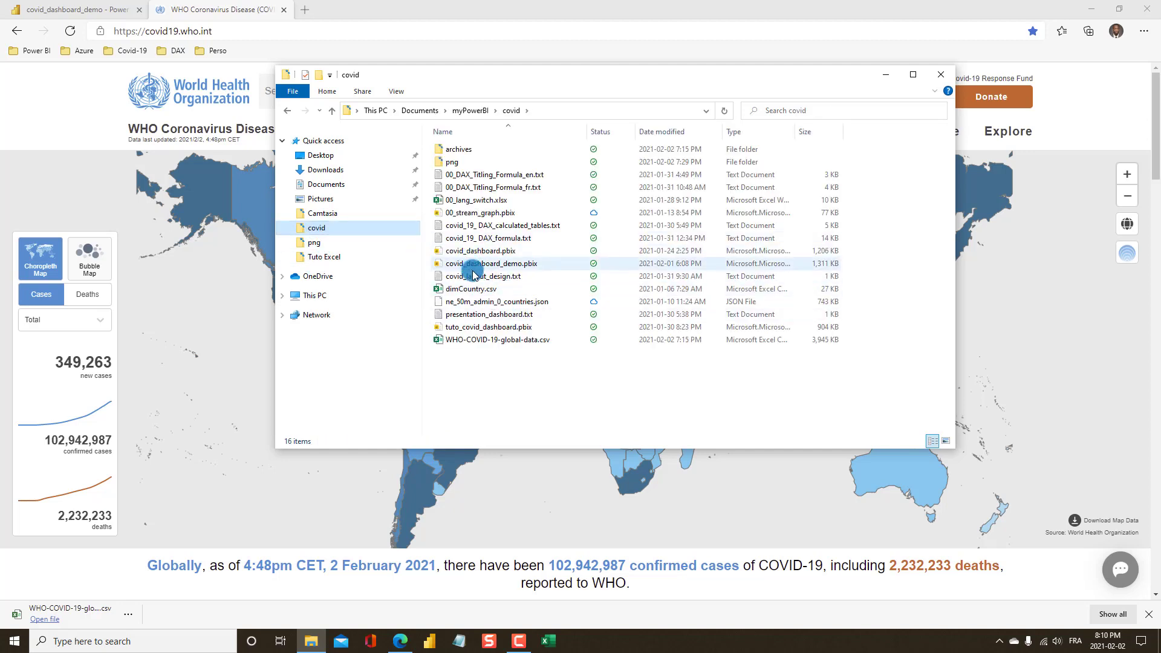
click(473, 290)
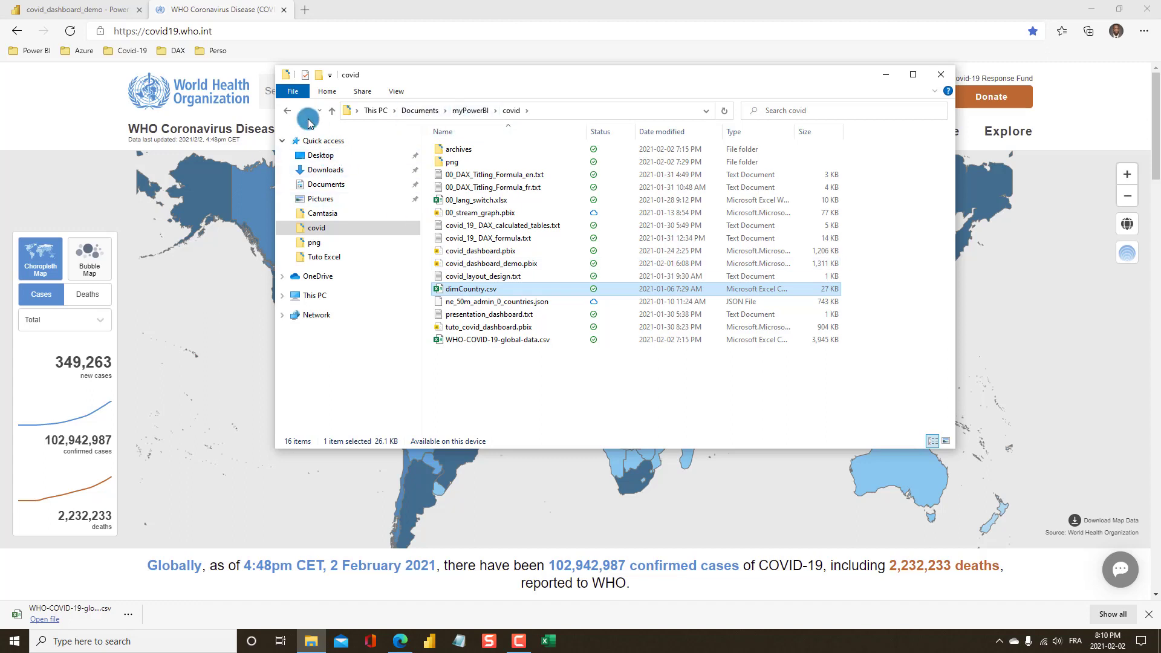
click(287, 111)
click(491, 251)
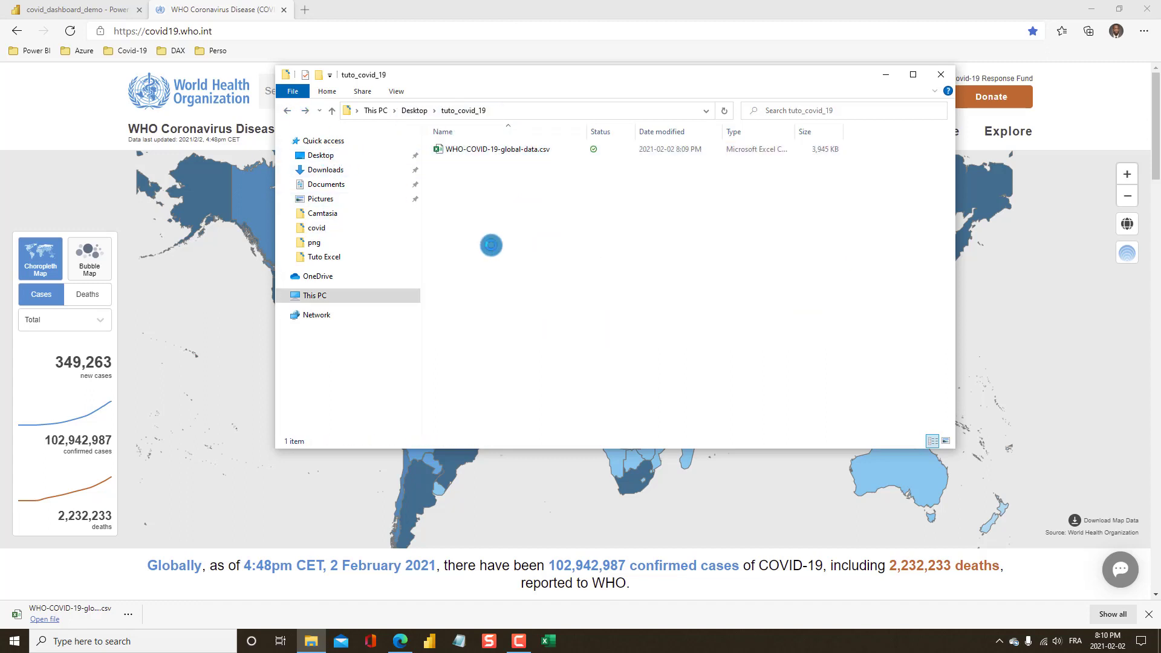
key(ctrl+v)
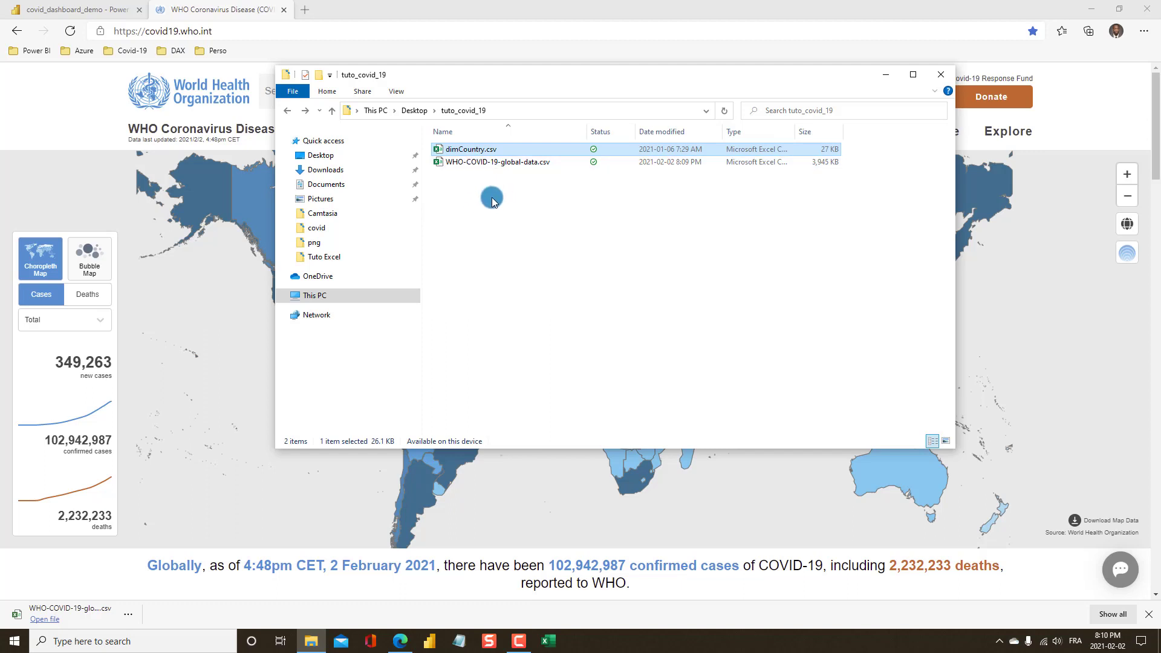
drag(499, 79, 416, 124)
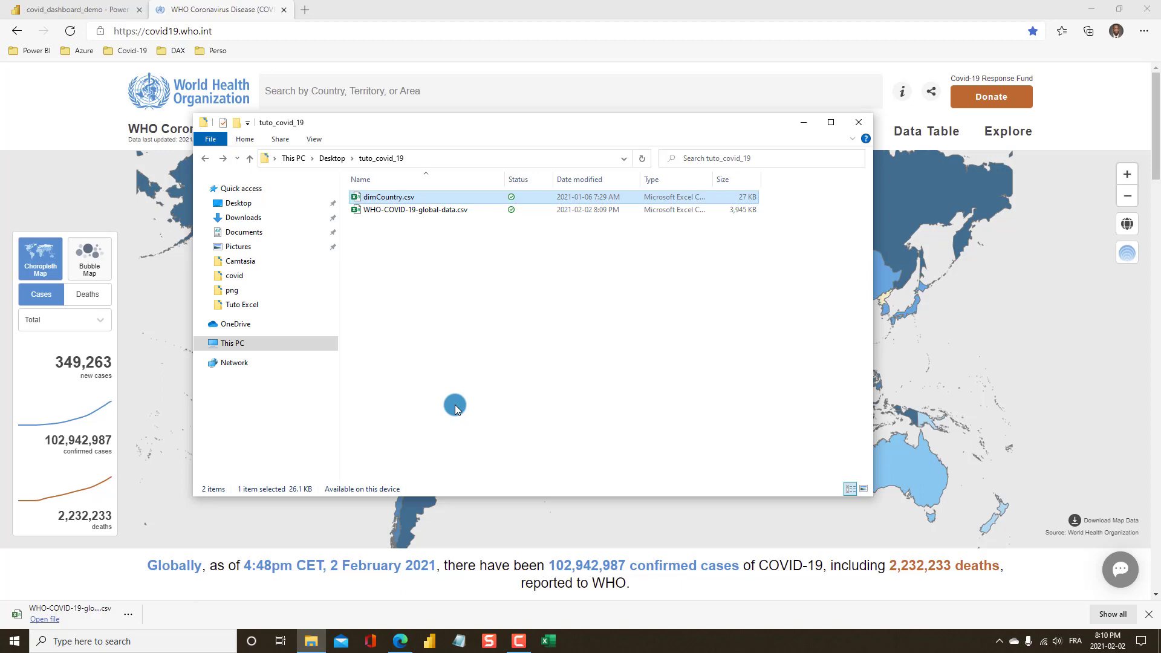
Switch to Power BI Desktop and dismiss its start screen to reach the blank report
click(428, 642)
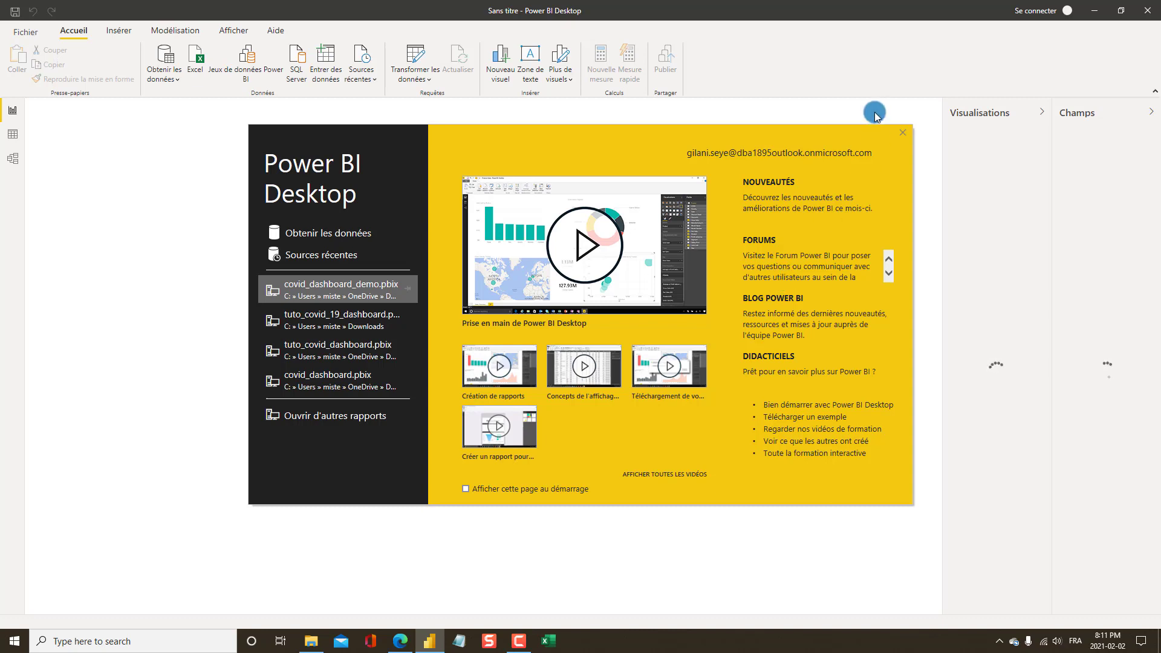
click(902, 134)
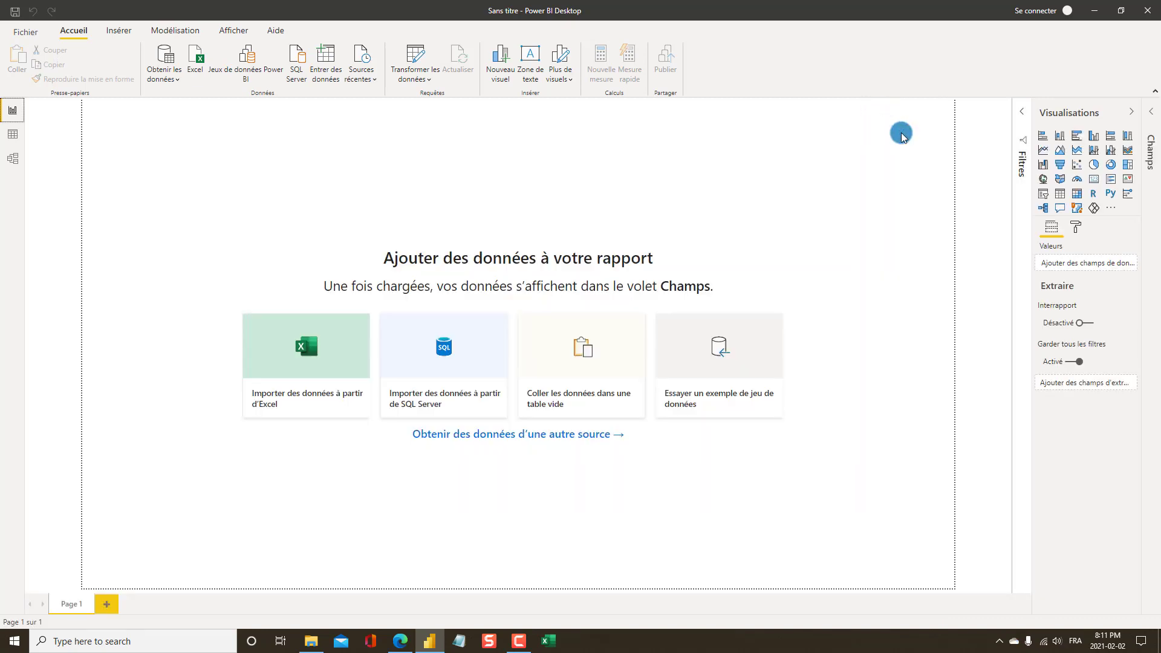
Review the application, model and query step languages in the global regional settings, and accept the options
click(21, 33)
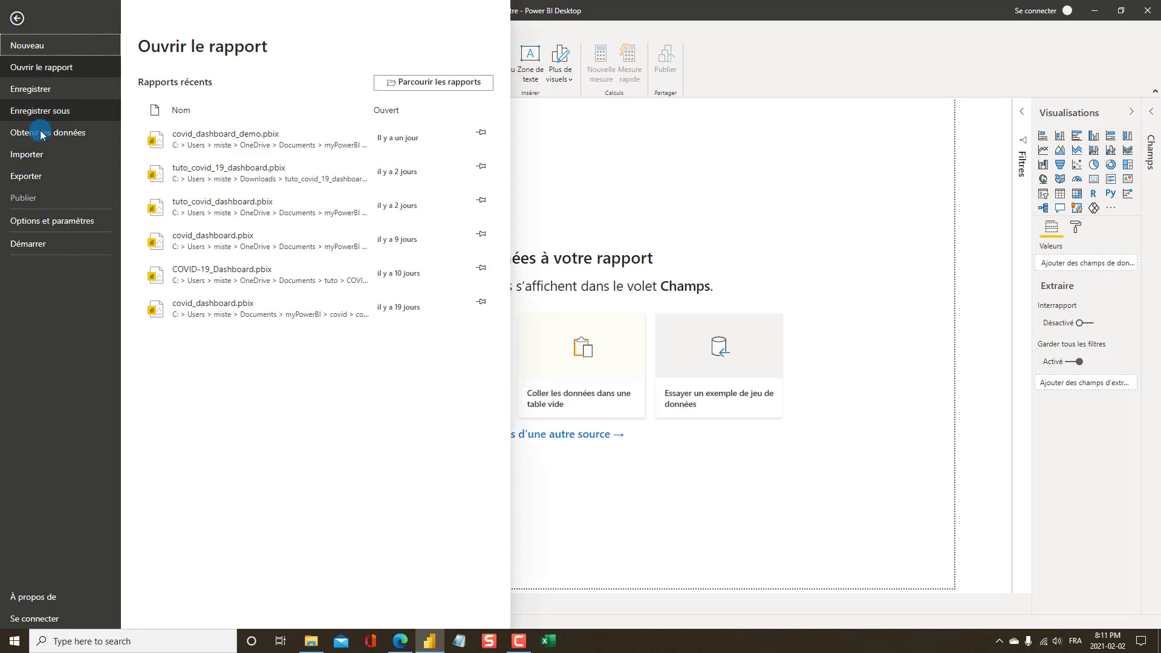
click(53, 221)
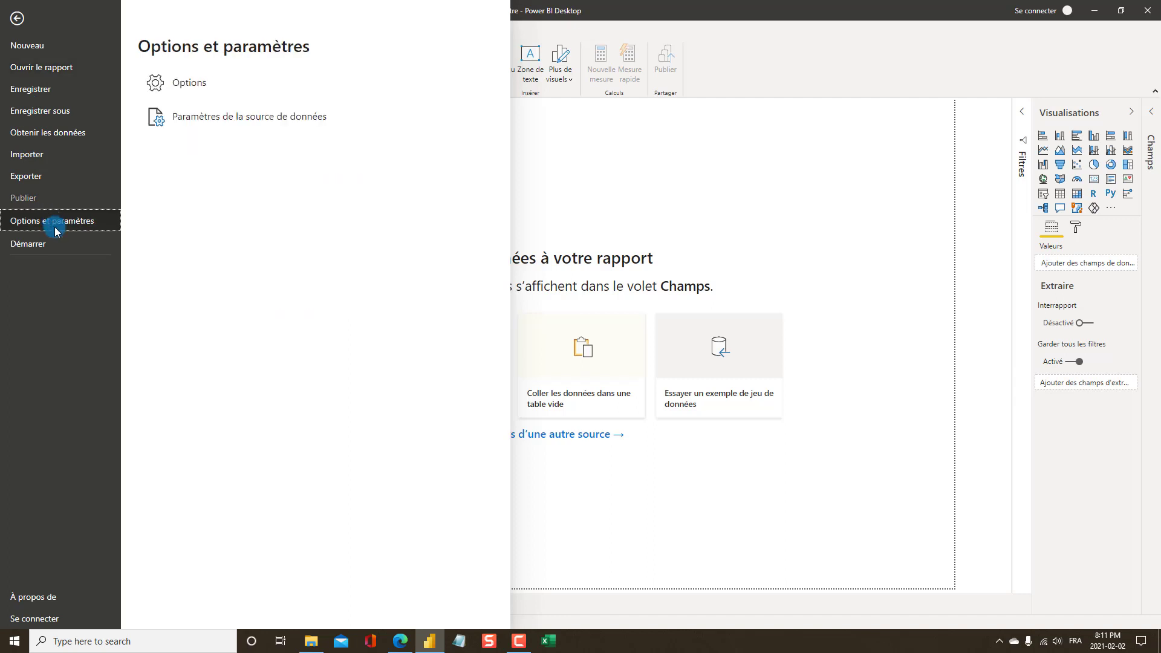
click(191, 85)
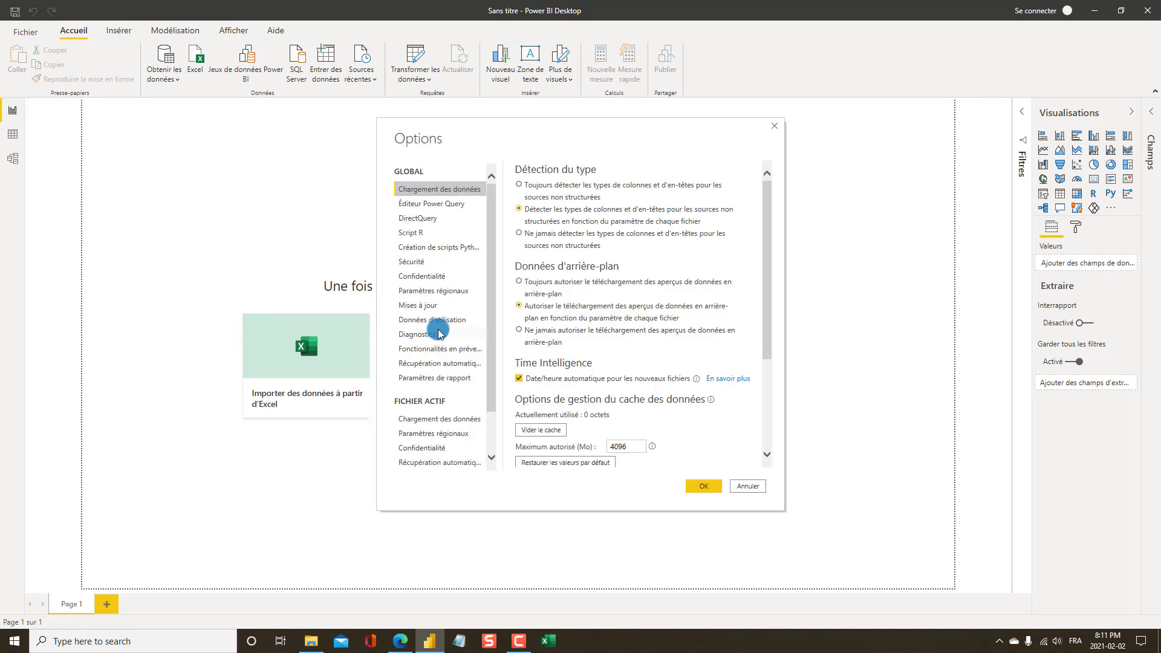
click(426, 291)
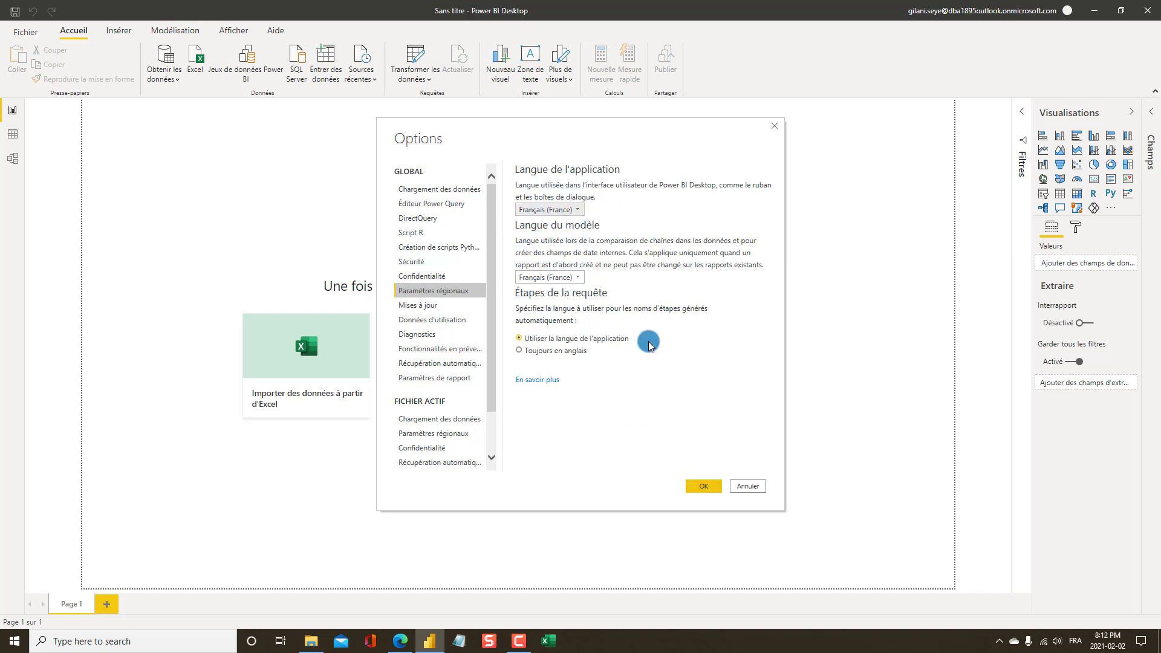
click(703, 486)
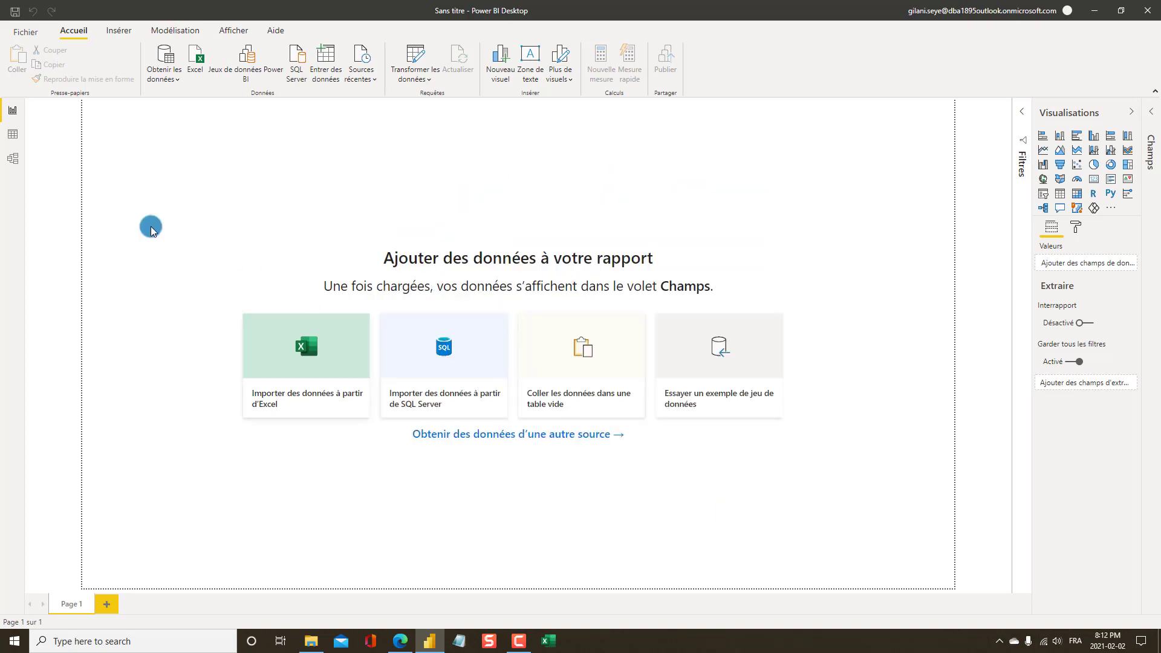
Check the installed program version in the product information, and close that information
click(24, 37)
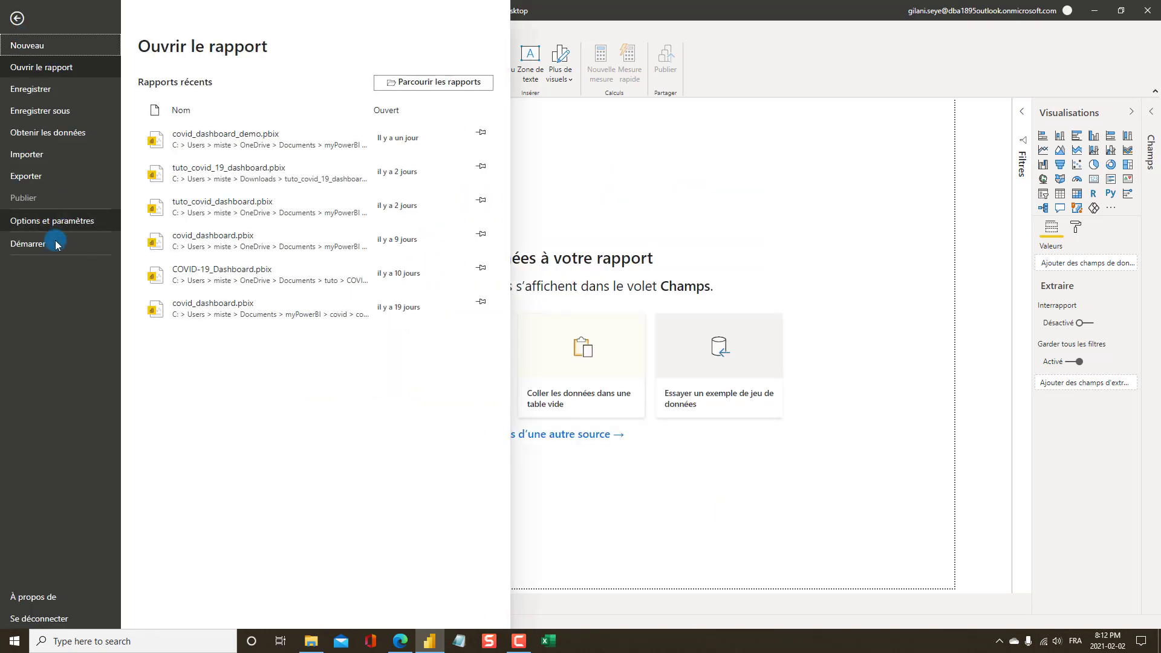
click(35, 597)
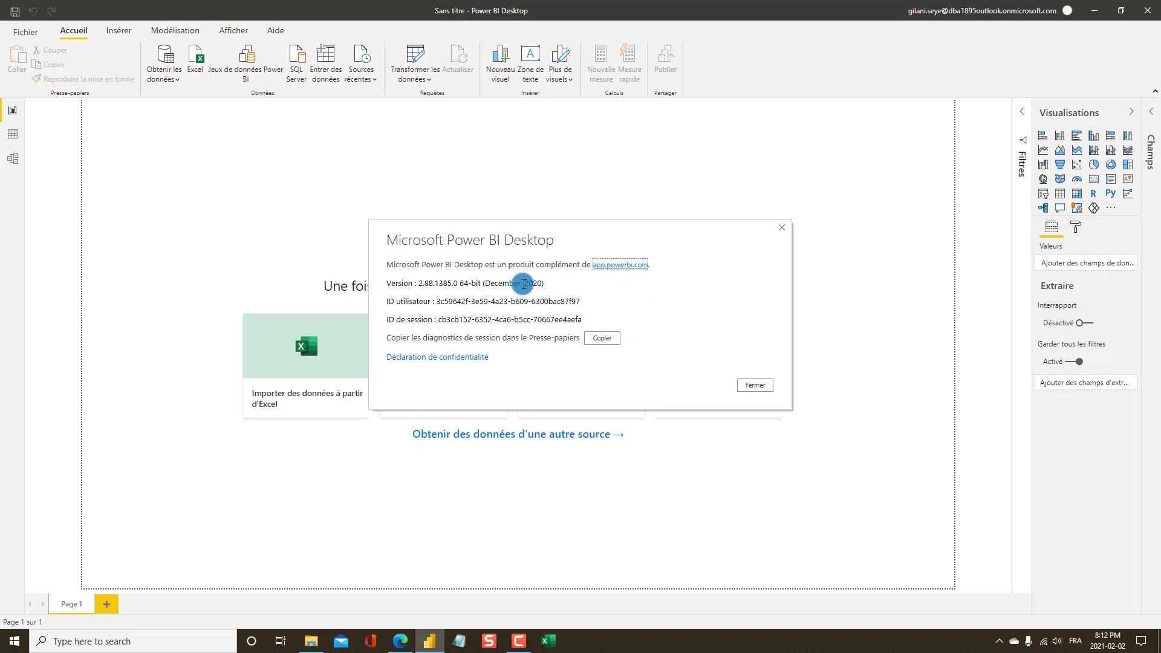
click(752, 385)
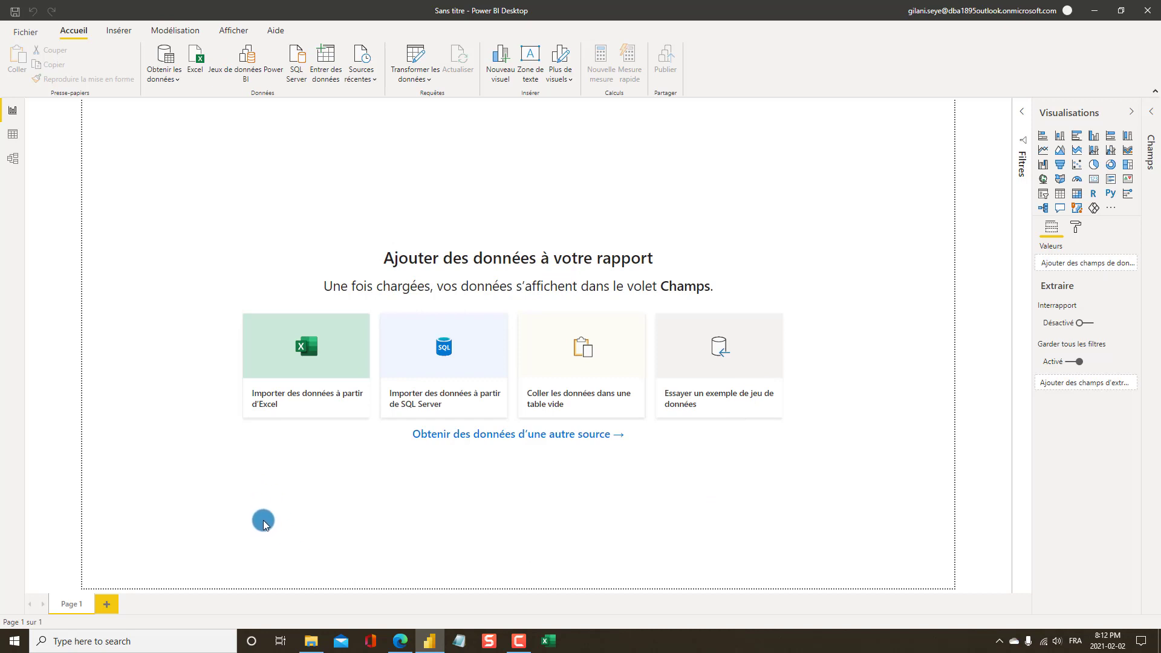
Start getting data with the Texte/CSV connector
click(165, 67)
click(166, 81)
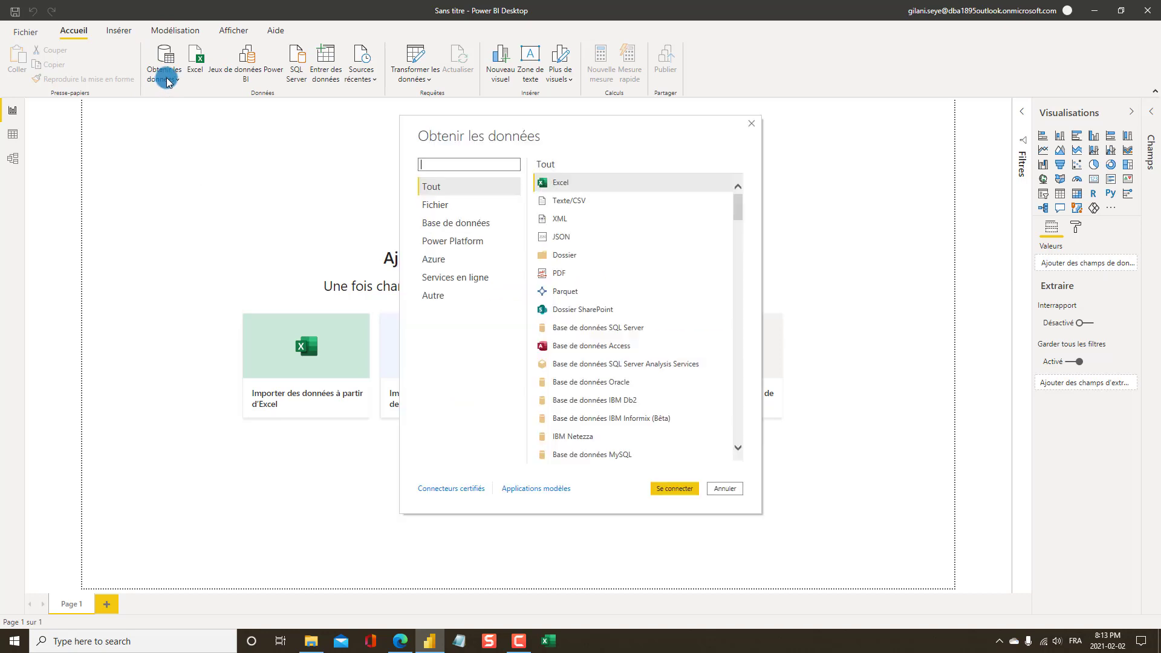
click(566, 205)
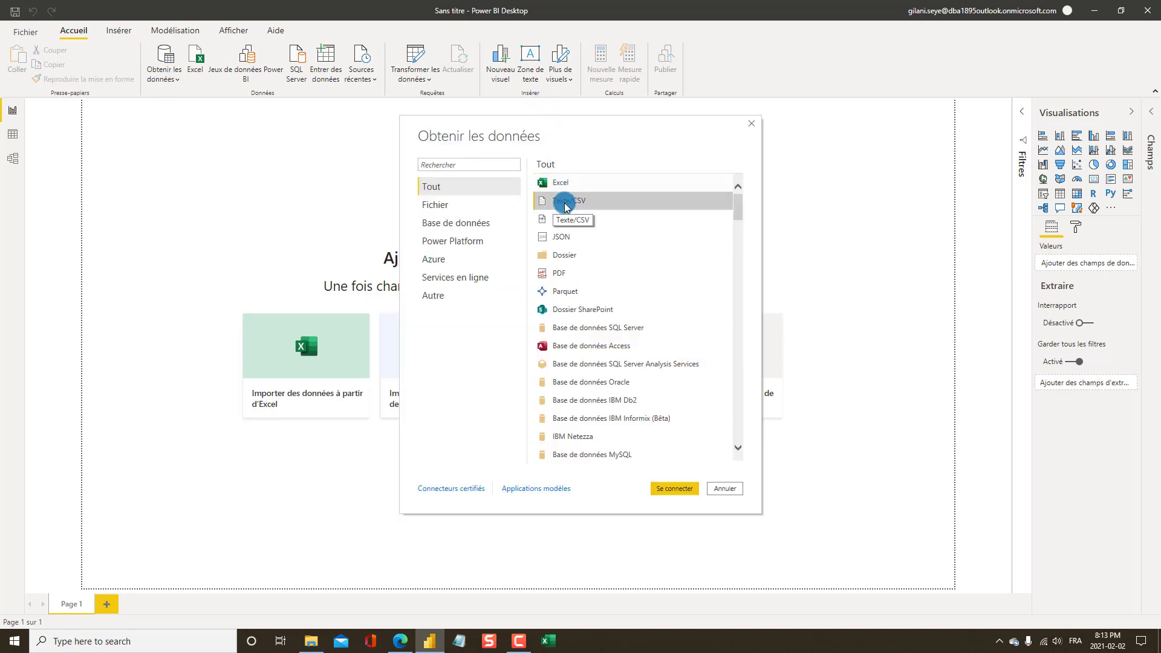
click(667, 488)
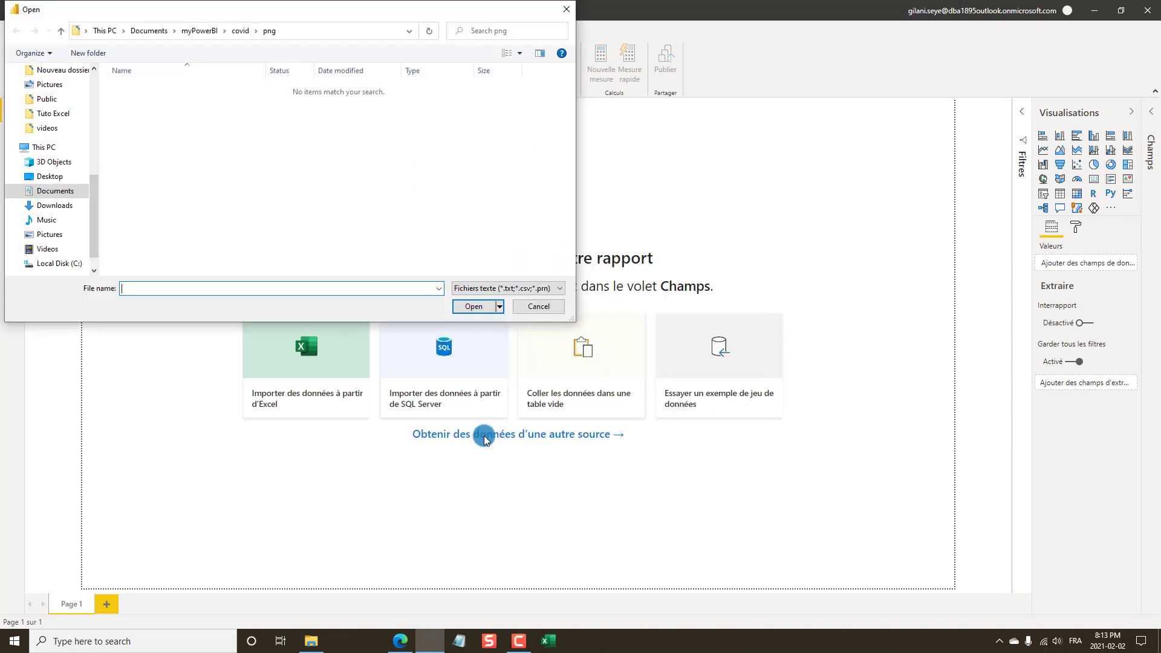
Open WHO-COVID-19-global-data.csv from the Desktop's tuto_covid_19 folder as the data source
scroll(43, 153, up, 4)
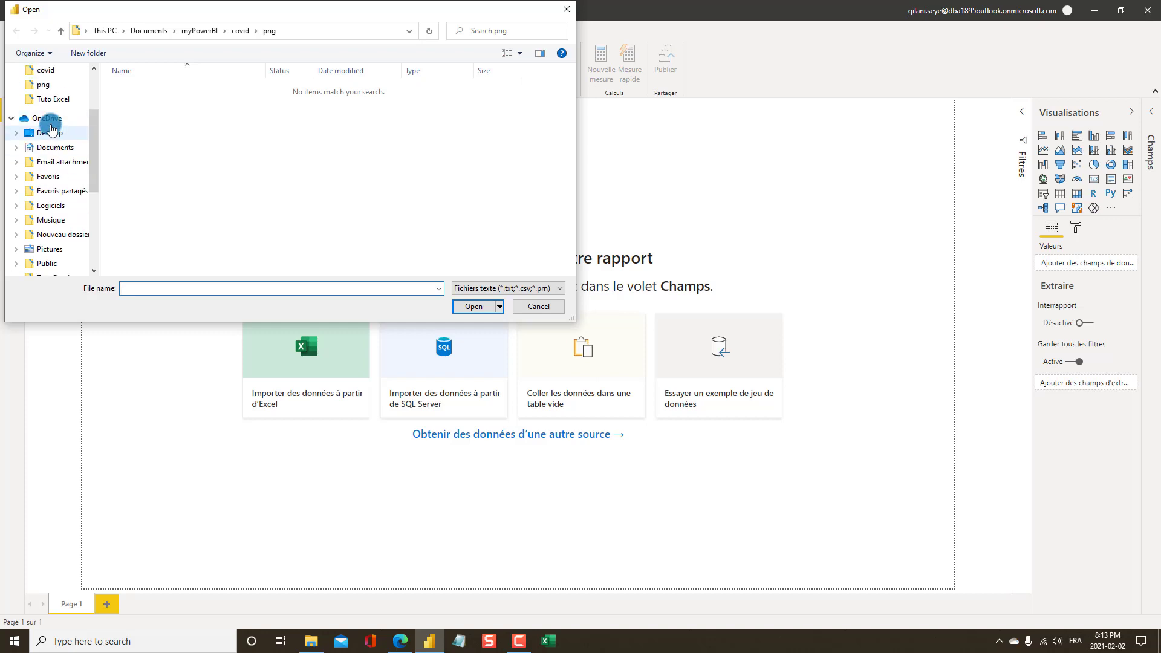
scroll(51, 121, up, 3)
click(50, 95)
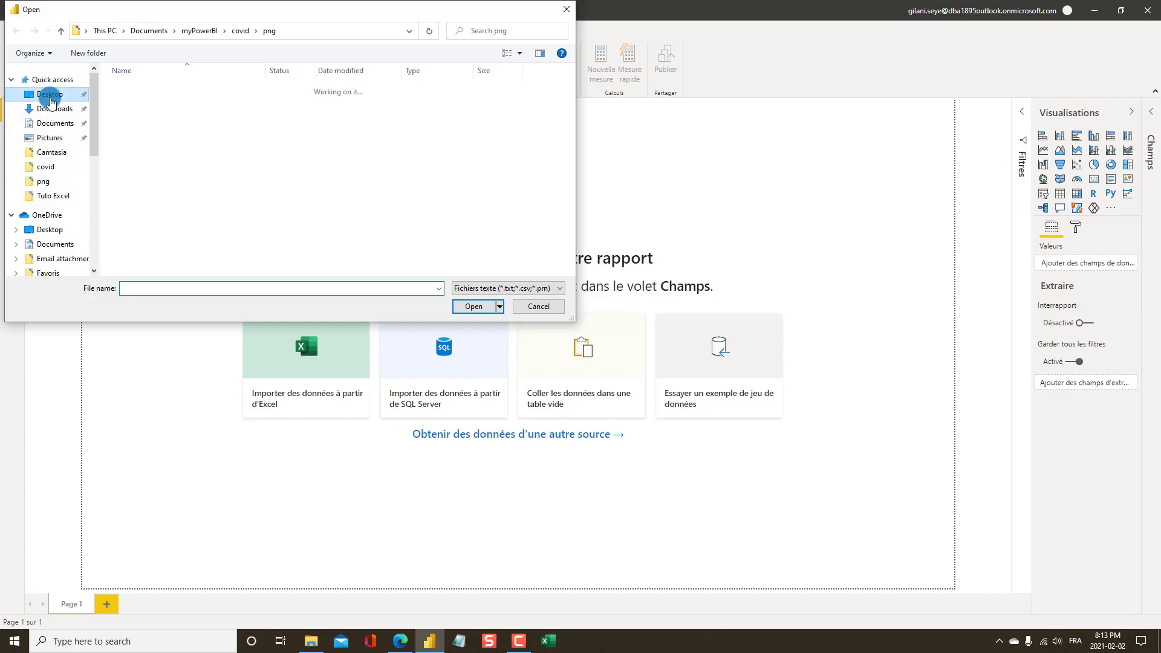
click(142, 91)
double_click(142, 96)
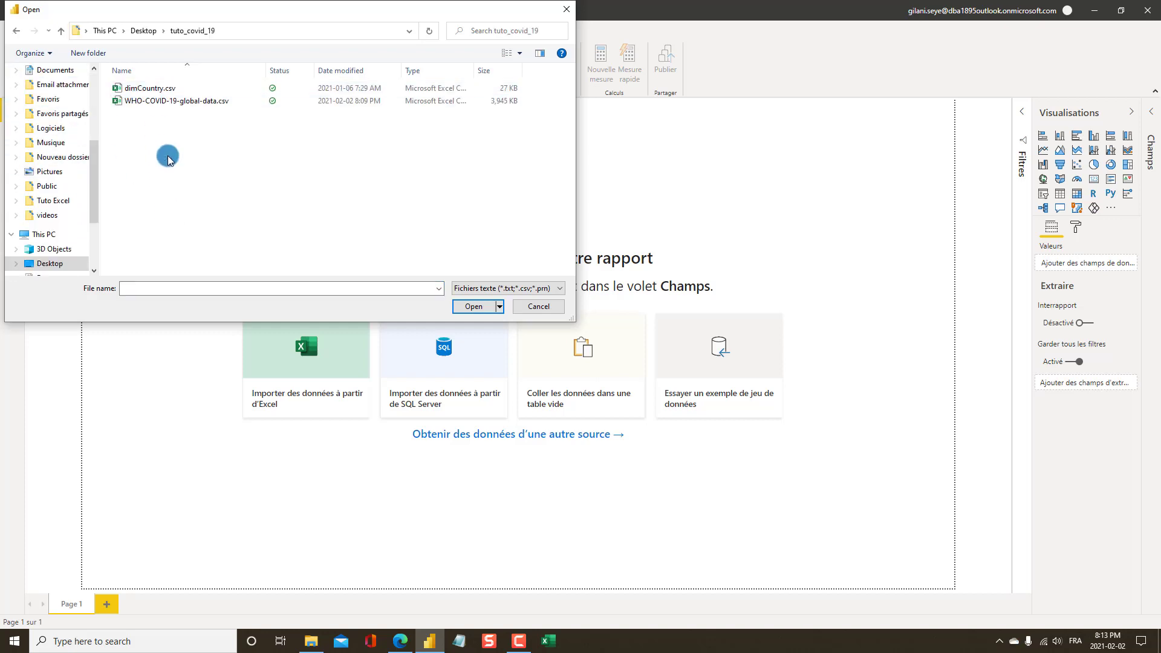
click(161, 107)
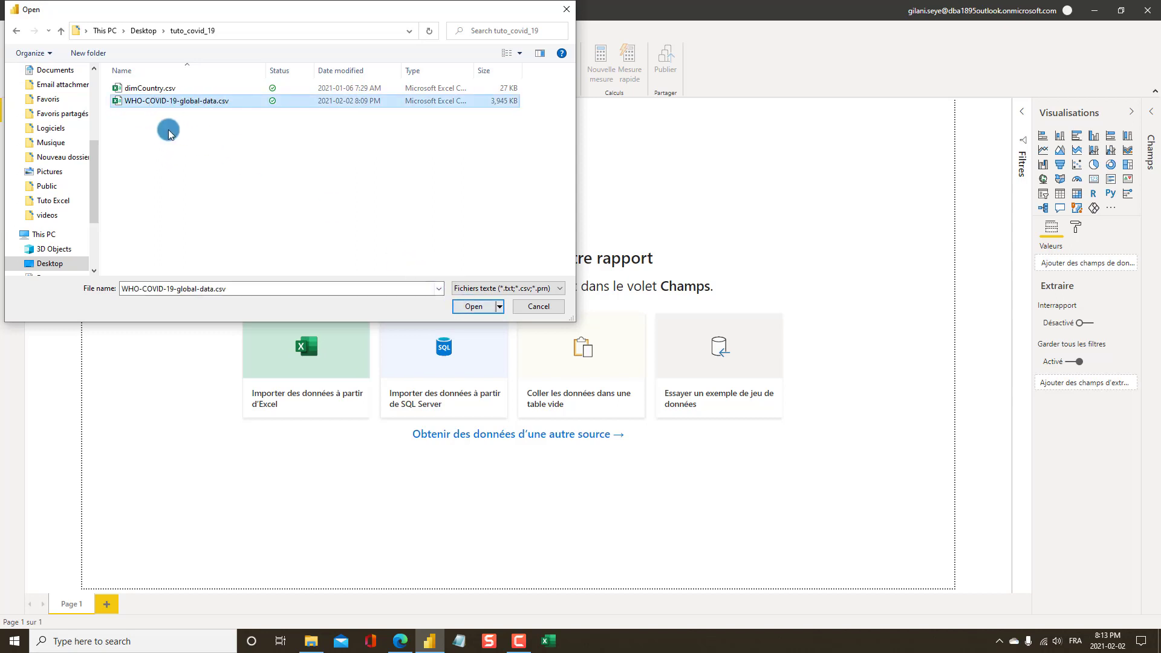
click(478, 307)
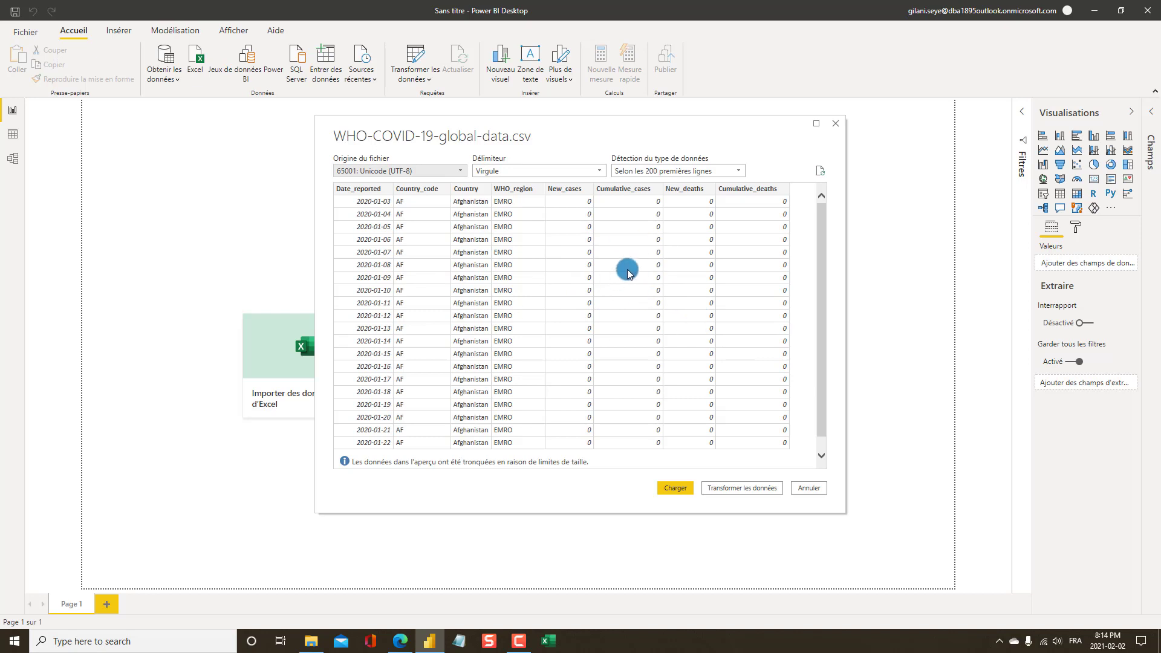
Load the previewed WHO-COVID-19-global-data.csv into the model, and open dimCountry.csv as another Texte/CSV source
click(677, 488)
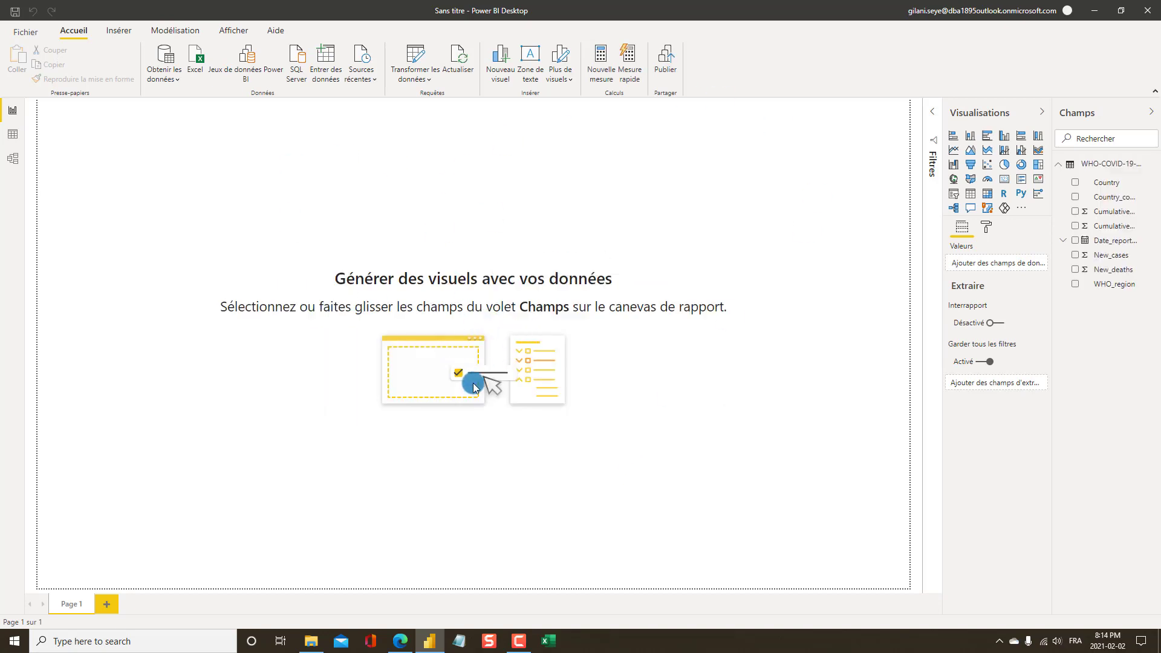
click(174, 81)
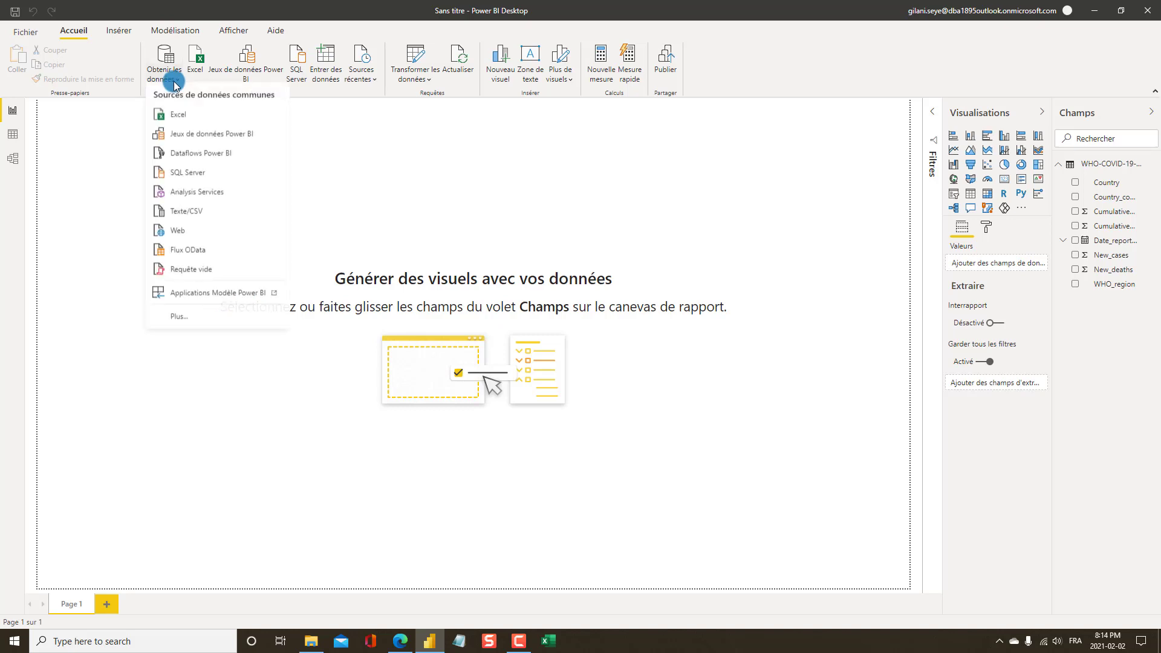
click(191, 216)
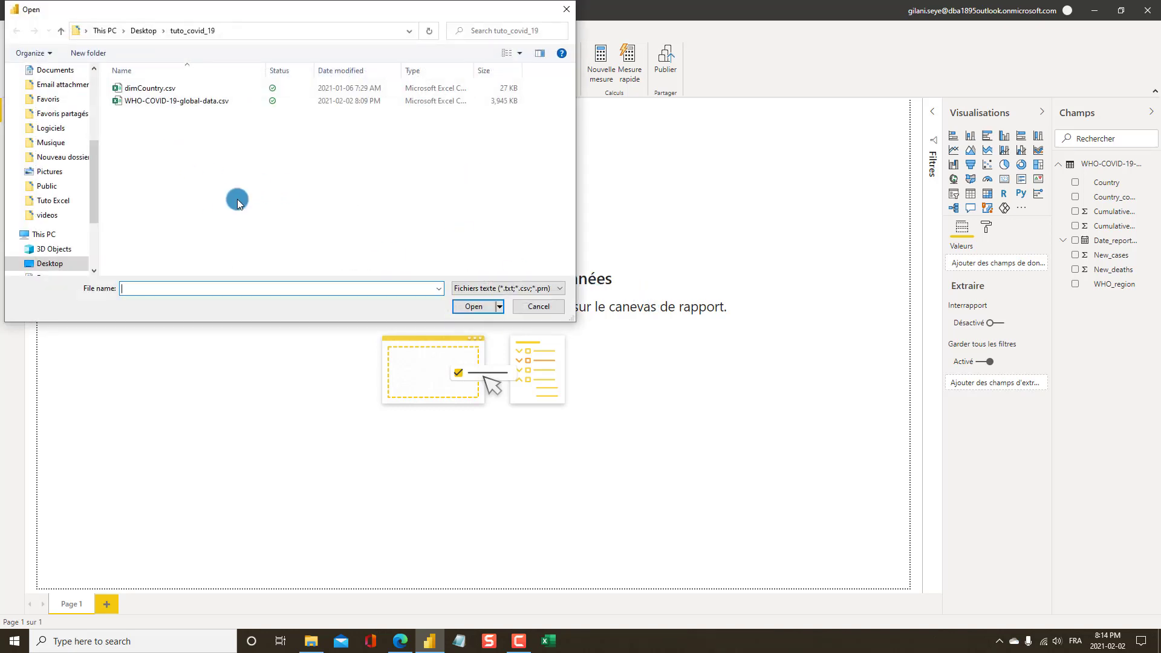
click(138, 92)
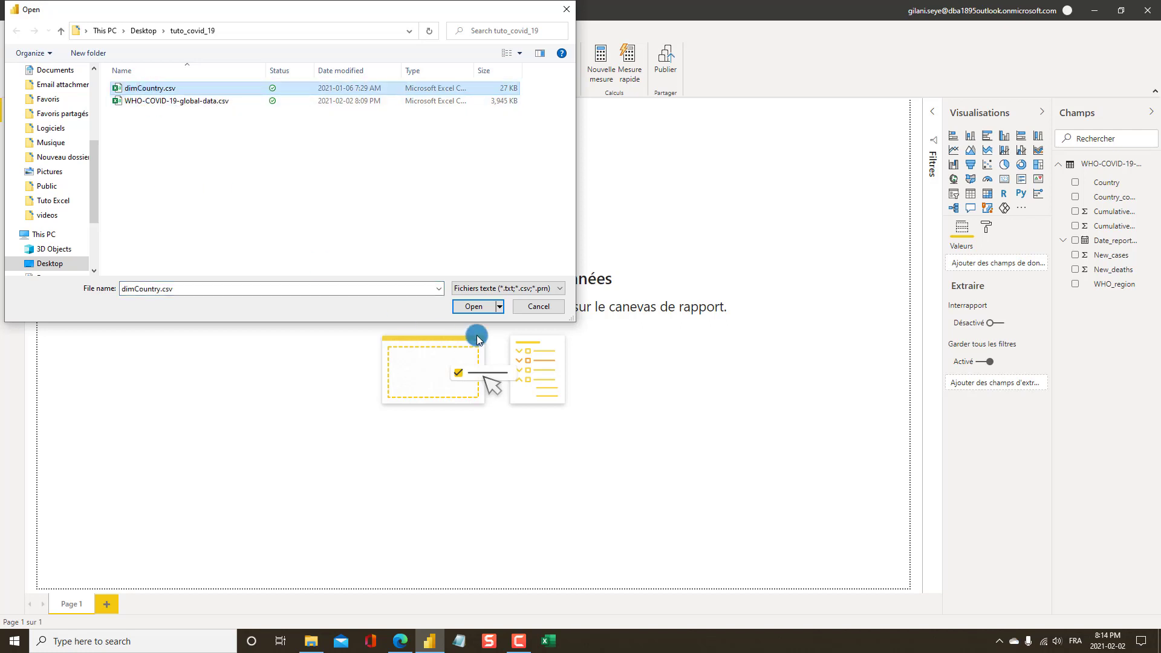
click(469, 309)
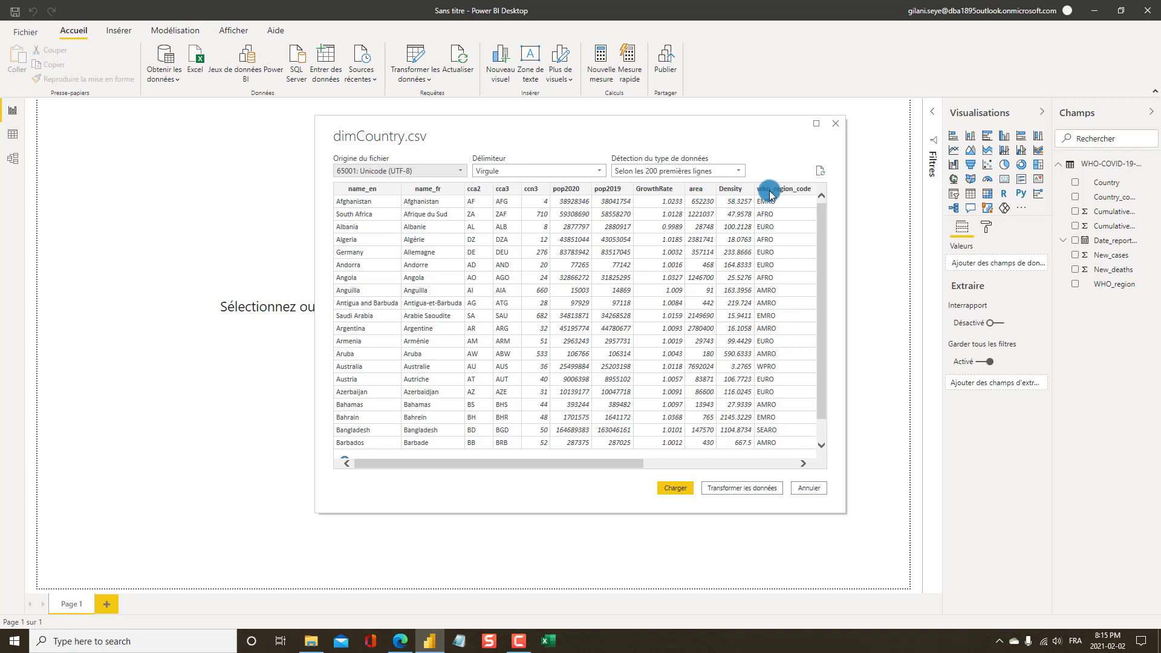
Review the remaining columns in the dimCountry.csv preview, and load the file into the model
drag(623, 464, 789, 469)
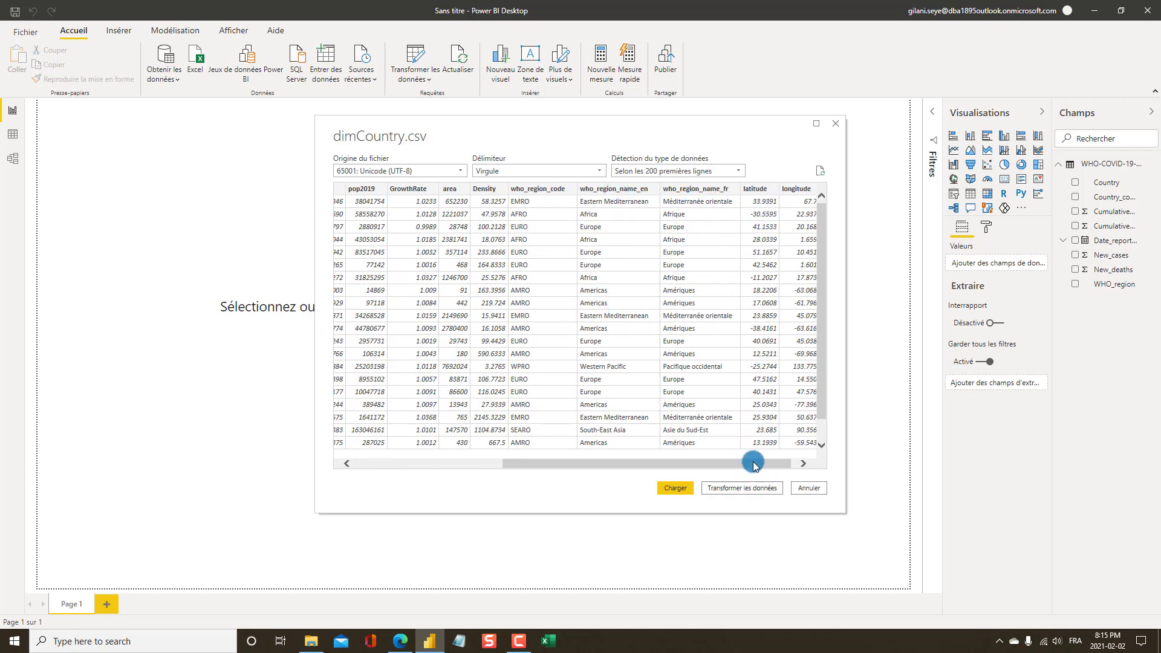
drag(753, 462, 759, 463)
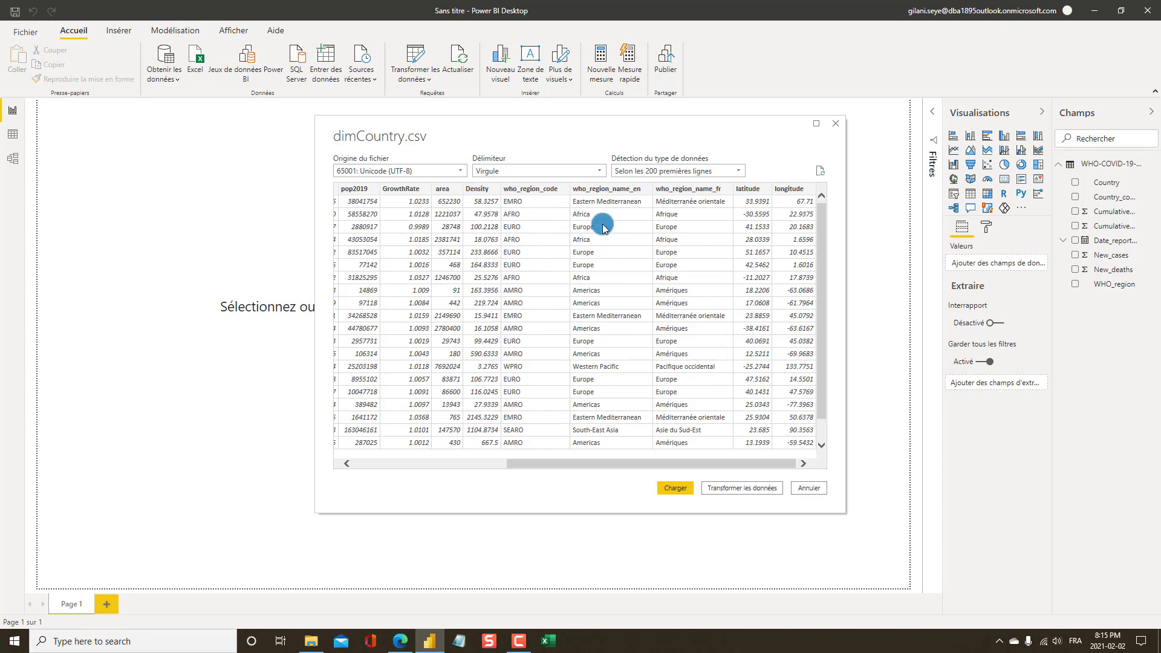
click(675, 491)
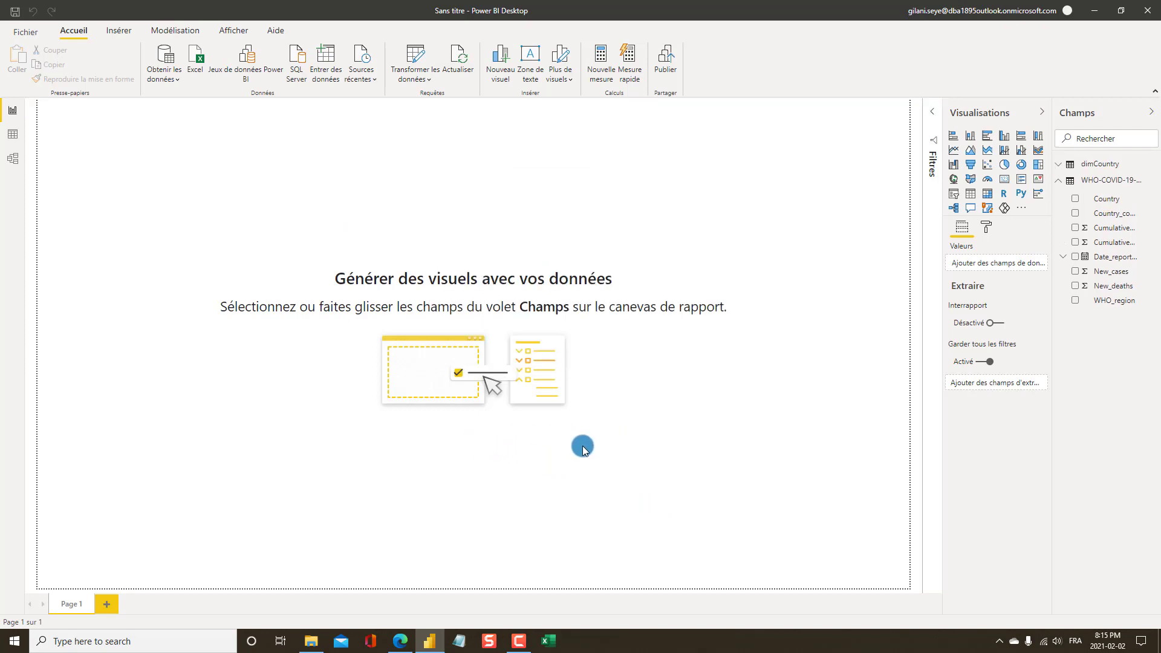
Save the report as tuto_covid_19 in the Desktop's tuto_covid_19 folder
click(28, 34)
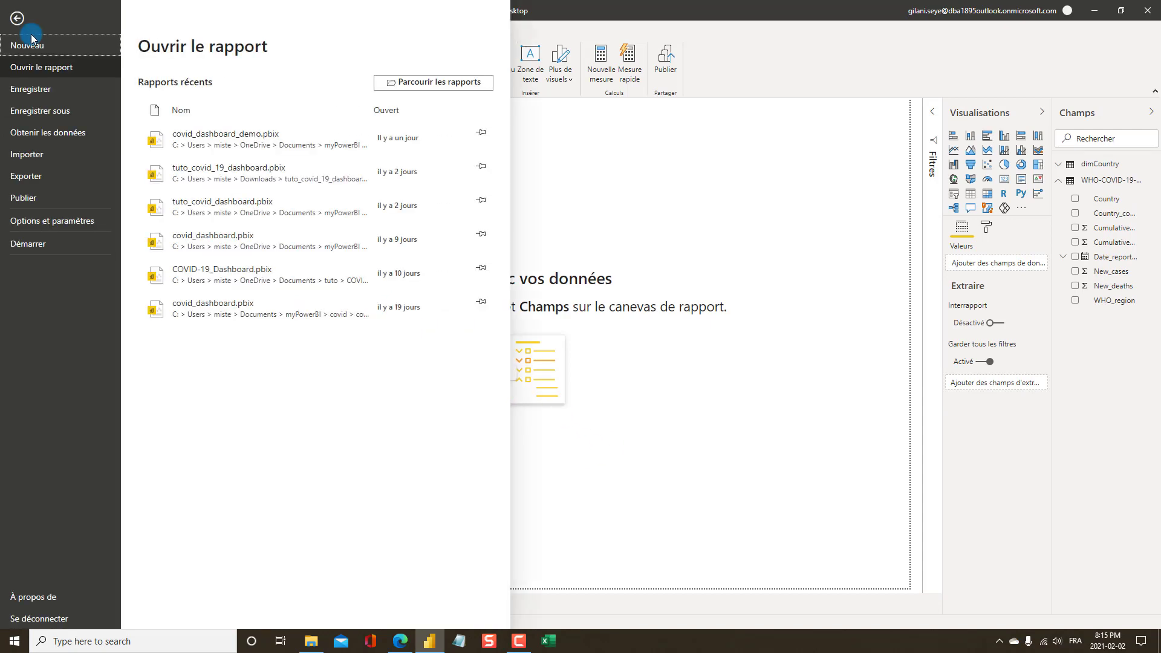
click(41, 111)
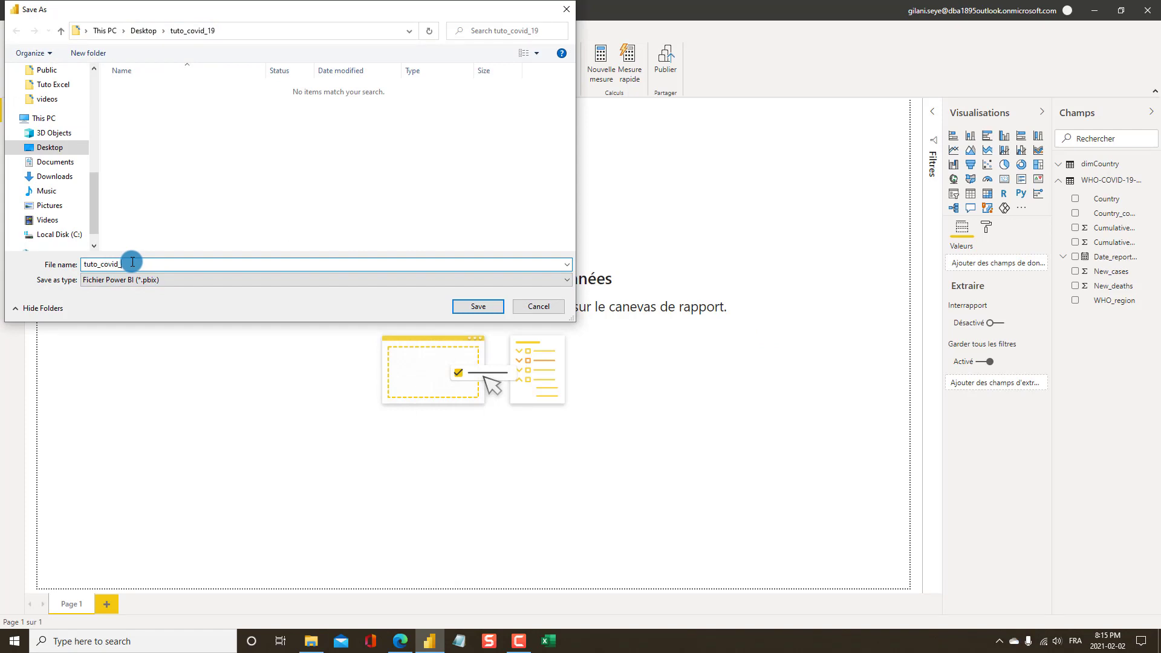
click(481, 306)
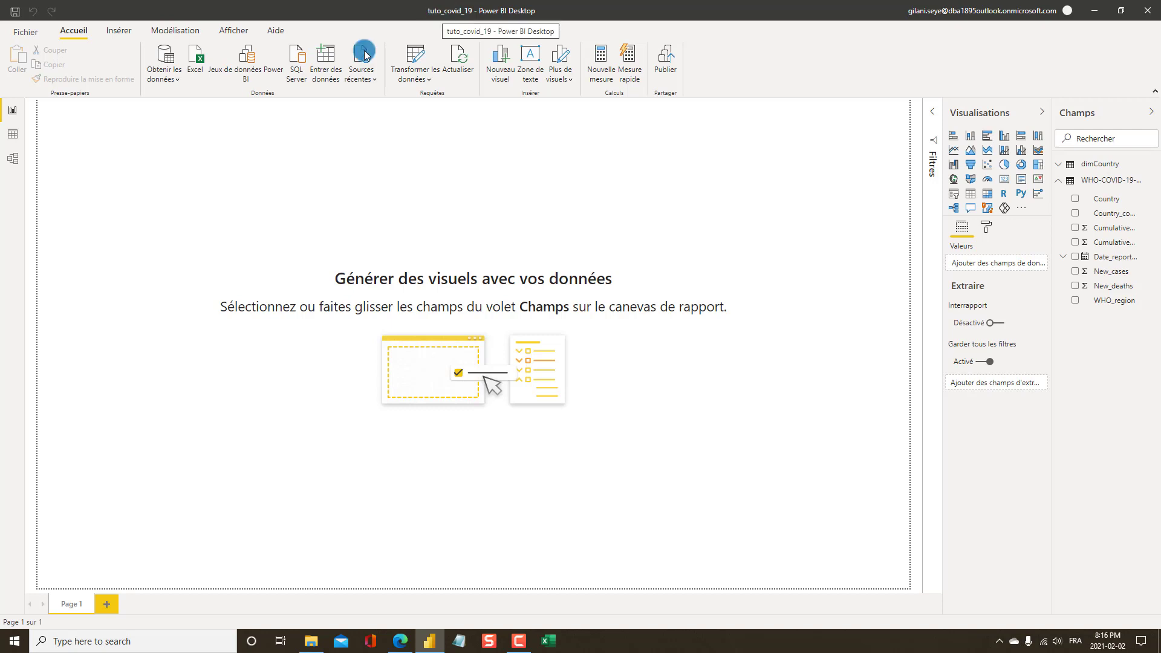
Upgrade to the new model view, lengthen the dimCountry table card, and move and widen the WHO-COVID-19-global-data card
click(13, 160)
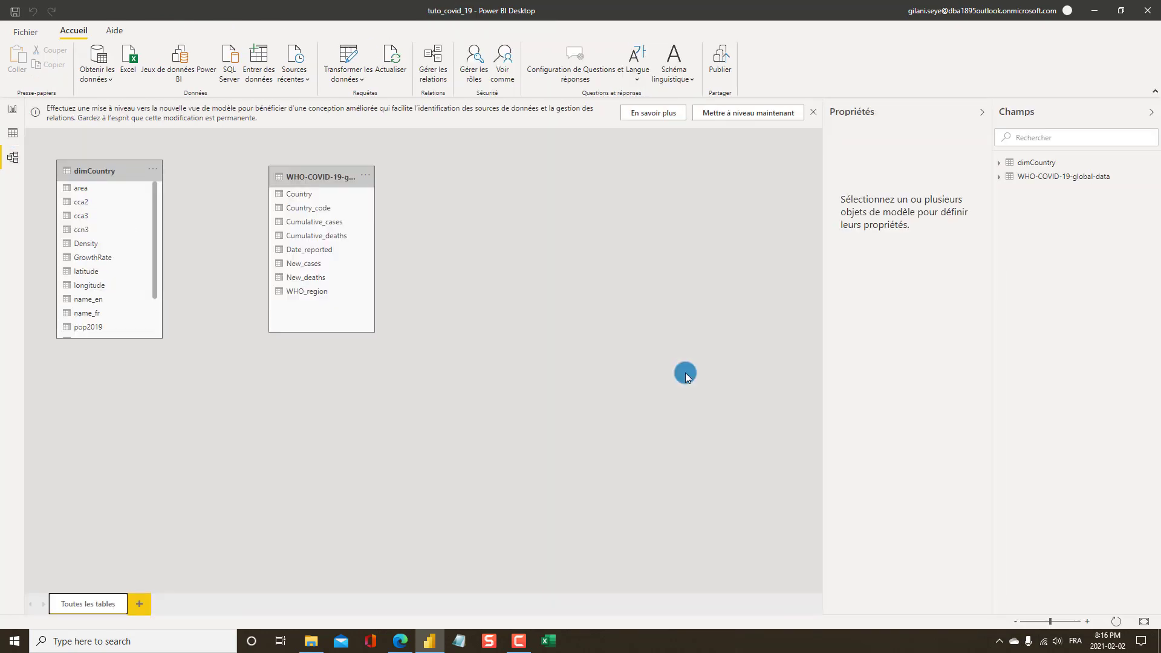
click(751, 114)
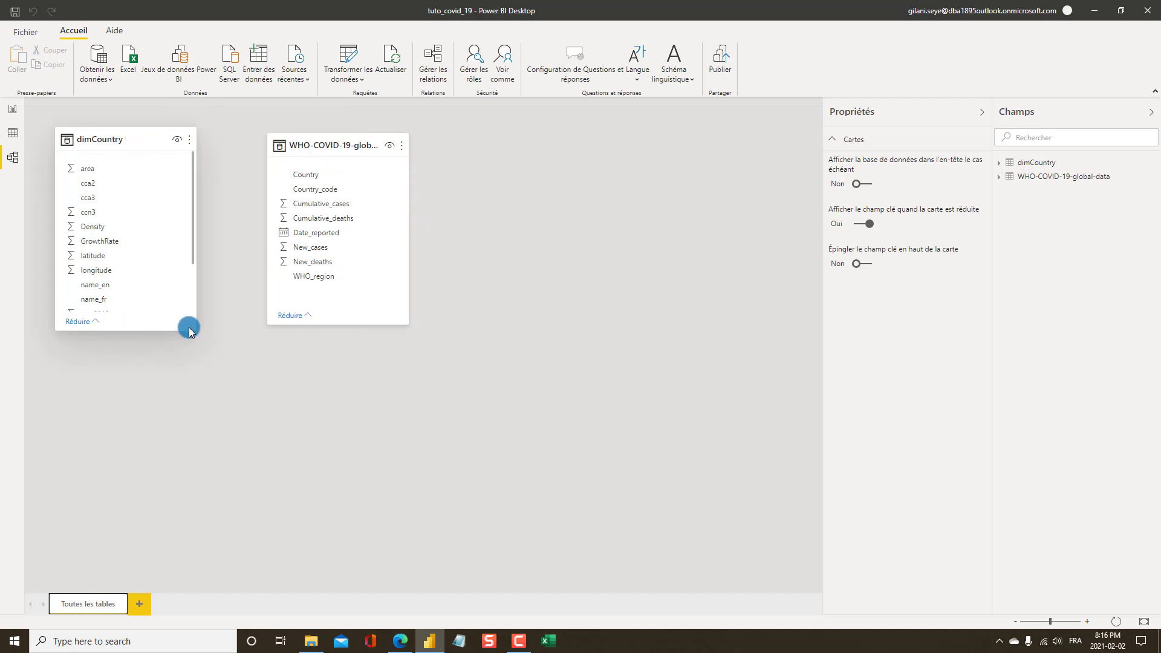
drag(194, 330, 201, 451)
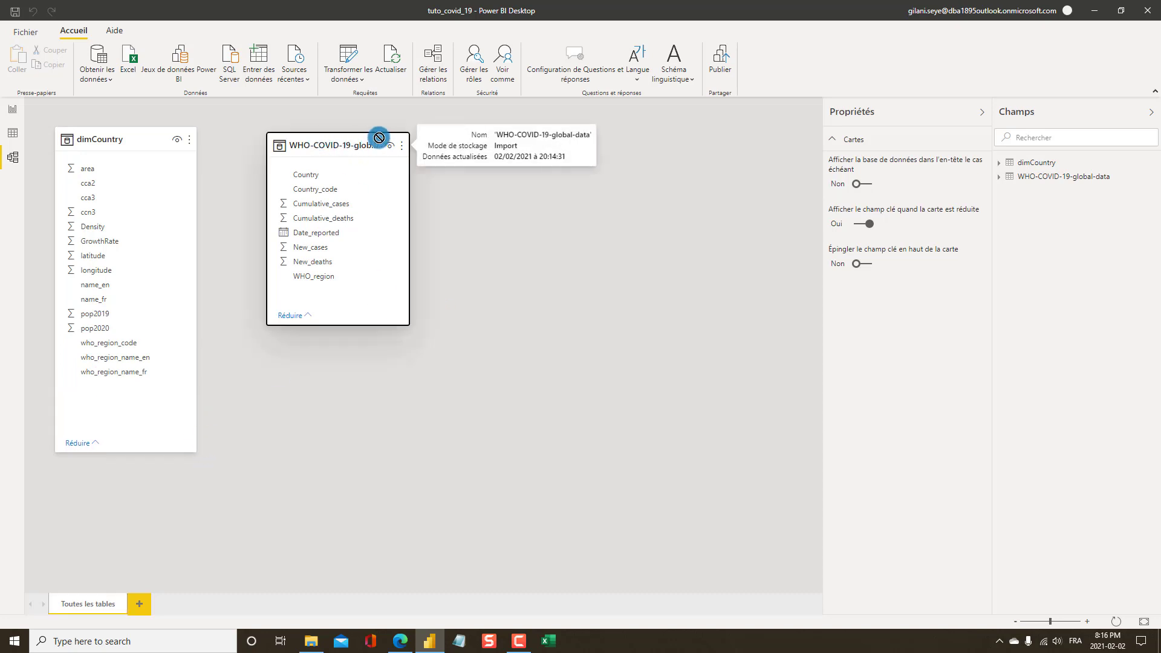
drag(378, 137, 441, 136)
drag(471, 284, 511, 277)
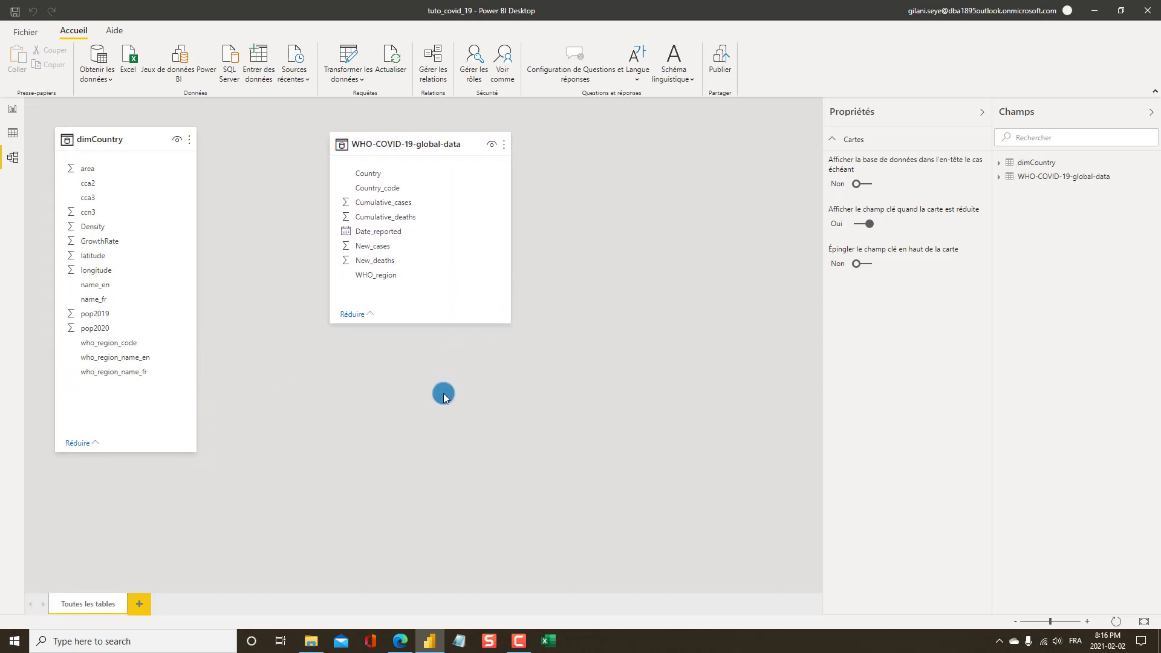
Create a relationship between cca2 in dimCountry and Country_code in WHO-COVID-19-global-data
mouse_move(397, 146)
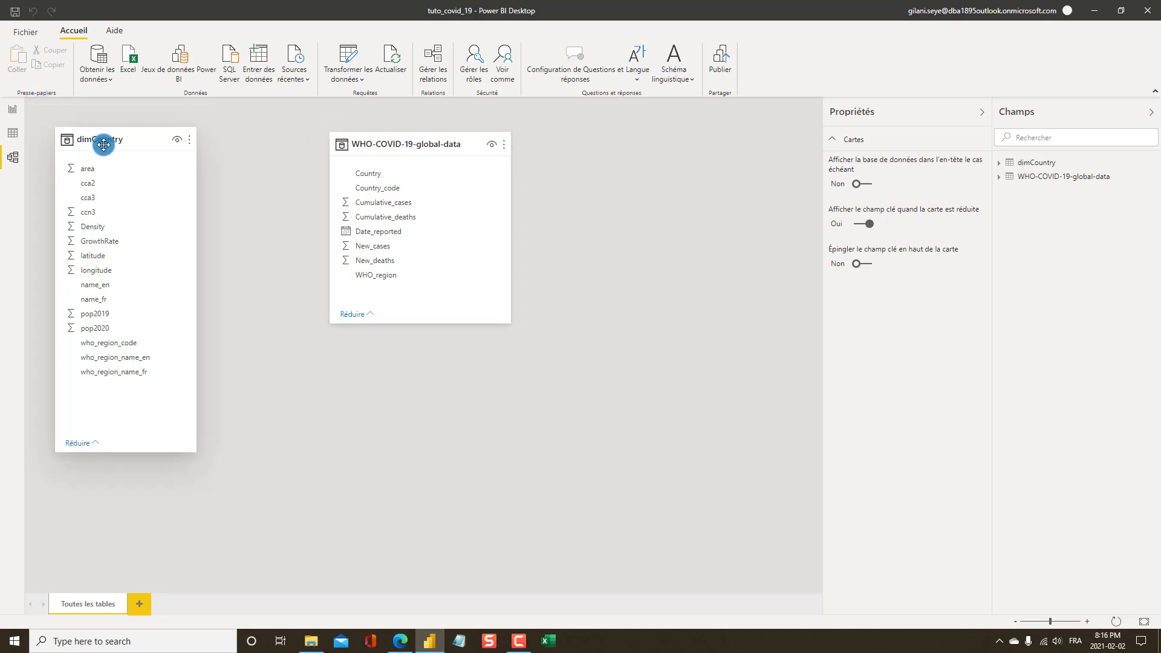
mouse_move(101, 140)
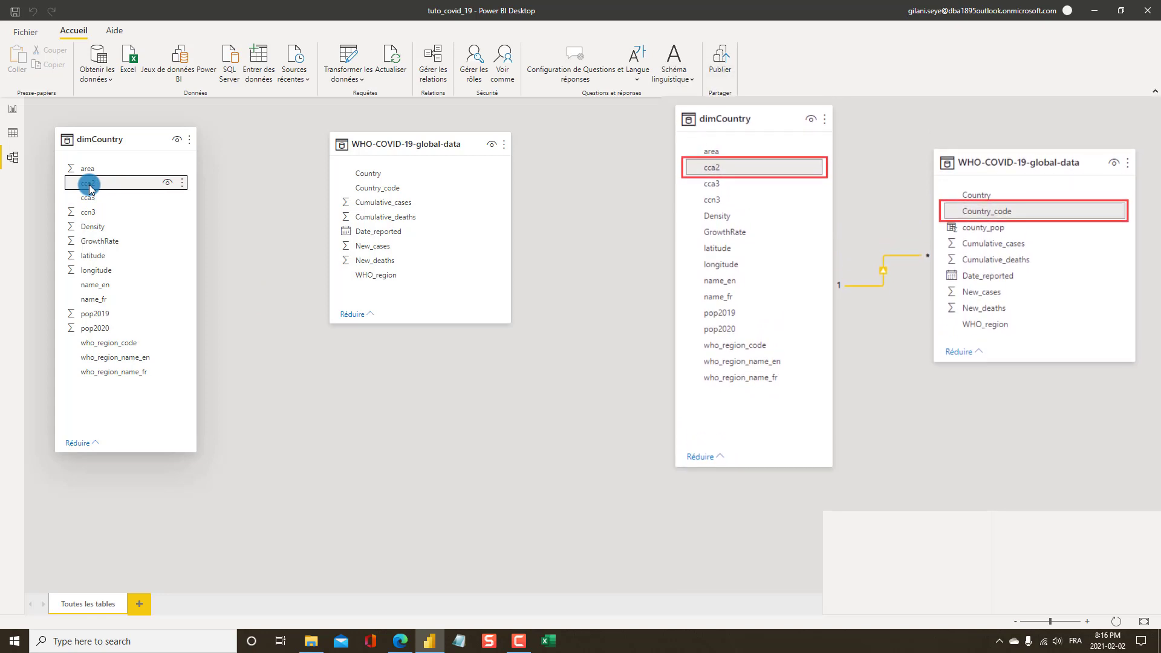
drag(90, 188, 422, 192)
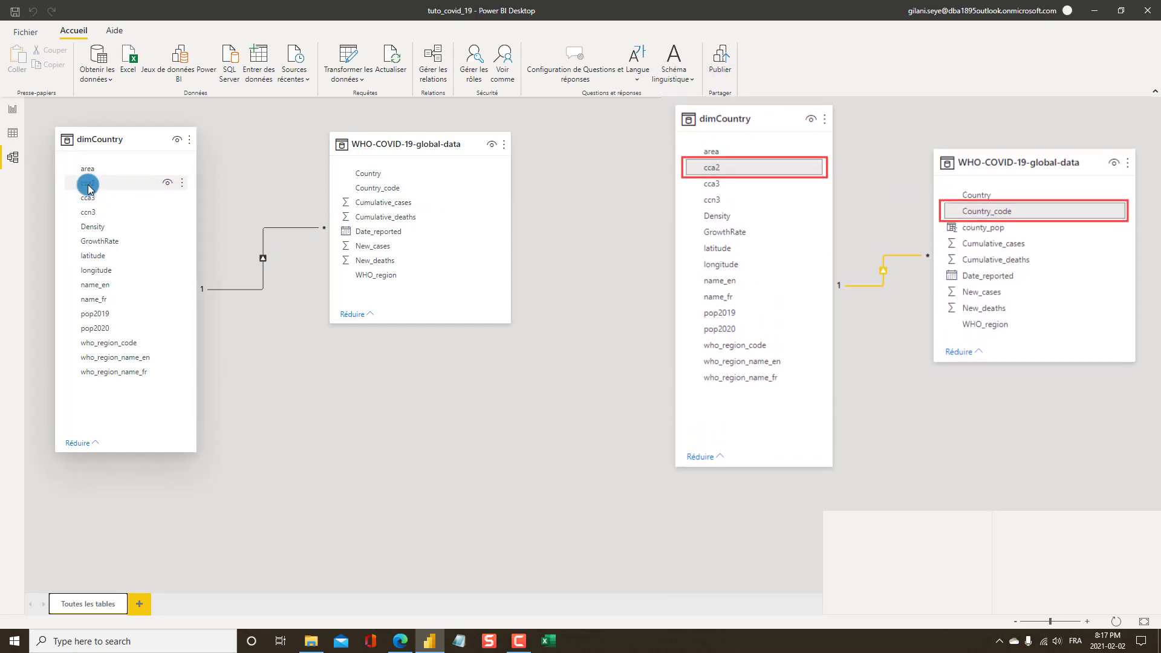
drag(89, 188, 225, 327)
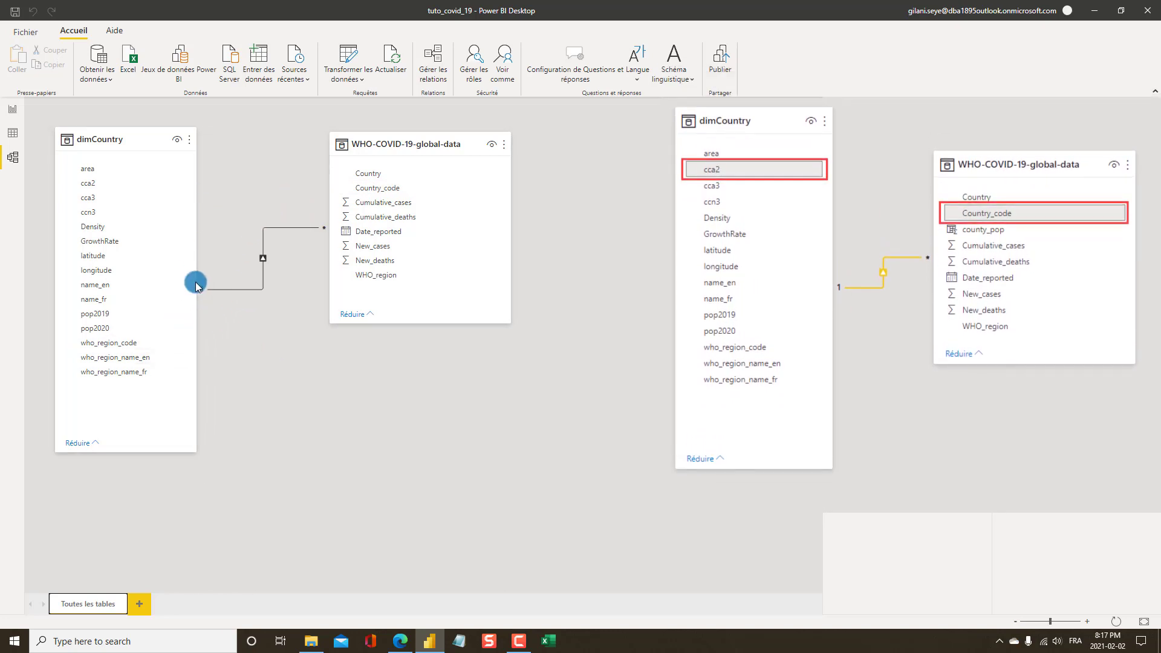
drag(282, 236, 202, 290)
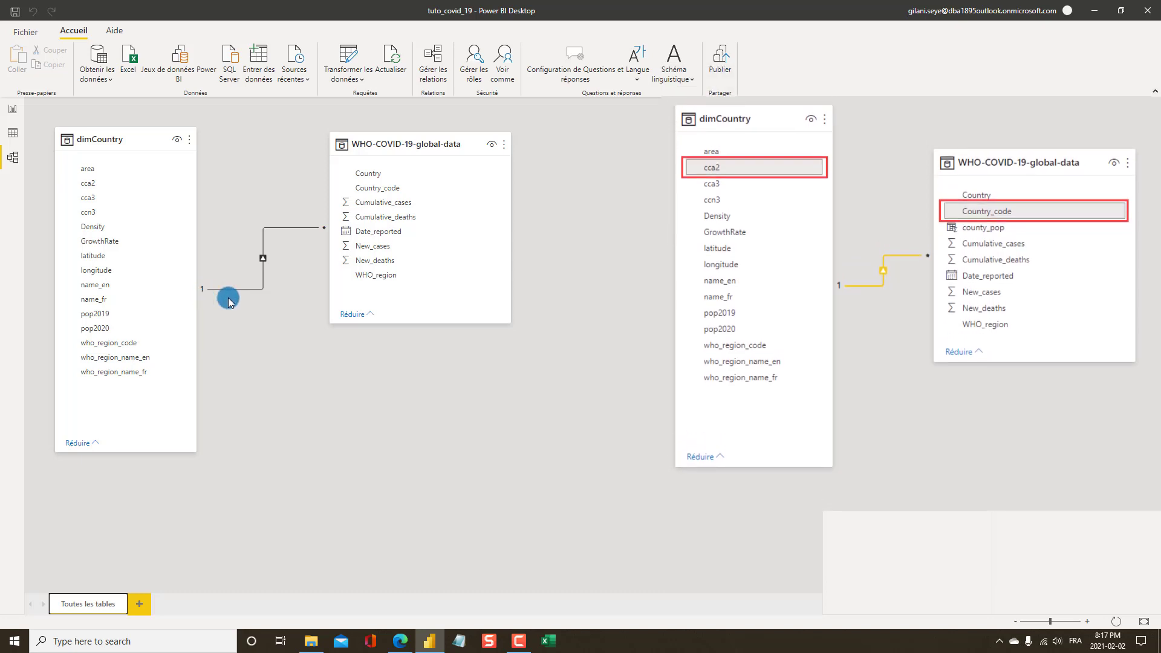
click(263, 259)
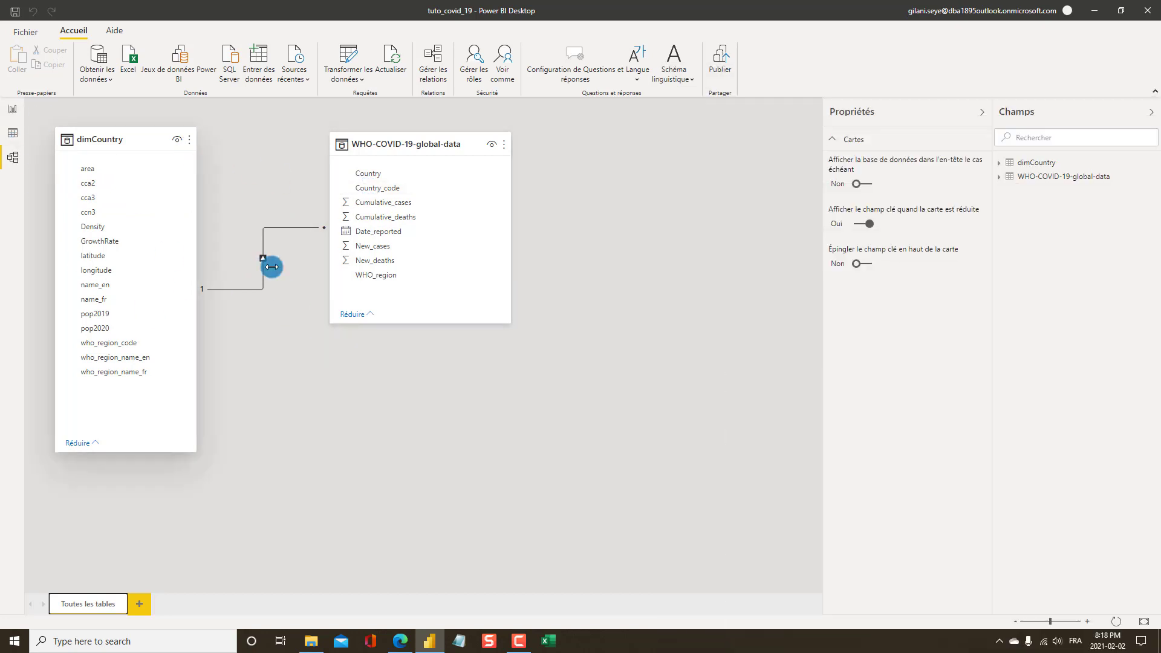
Return to the report view and widen the Champs and Visualisations panes
click(12, 110)
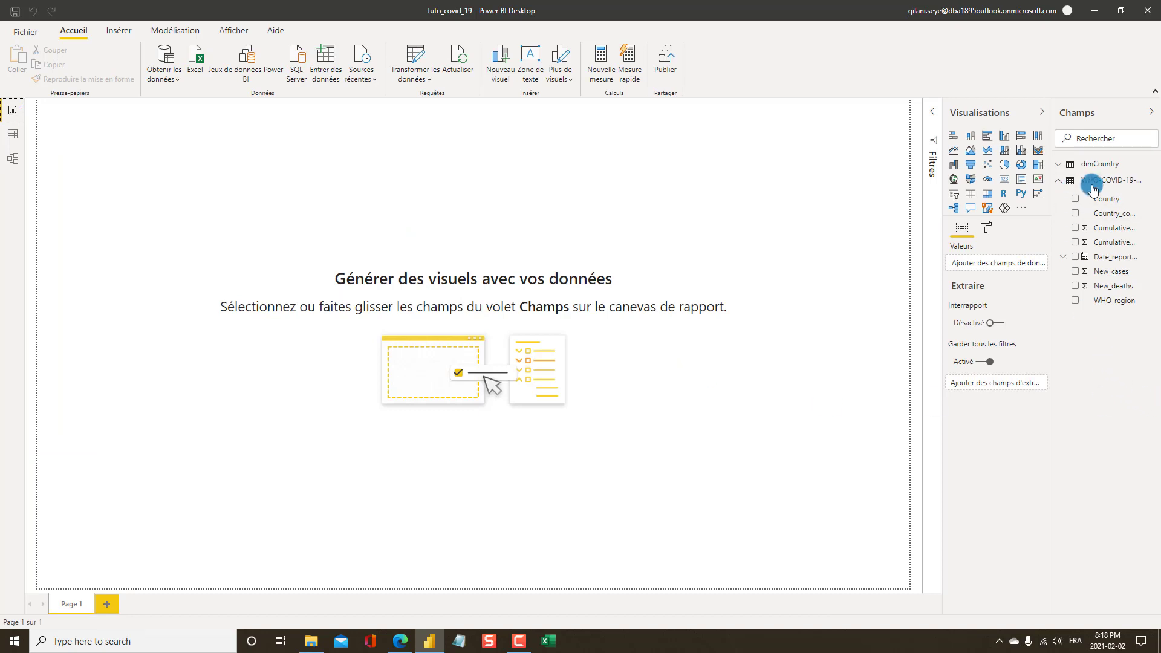
drag(1052, 194, 835, 194)
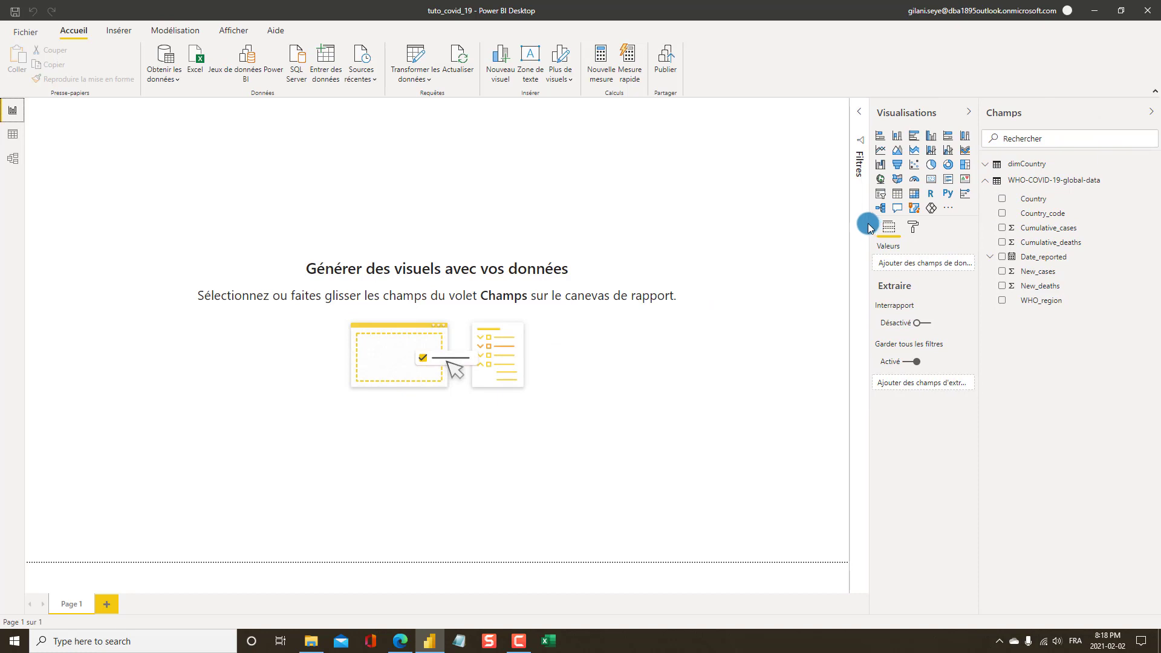
drag(871, 224, 839, 221)
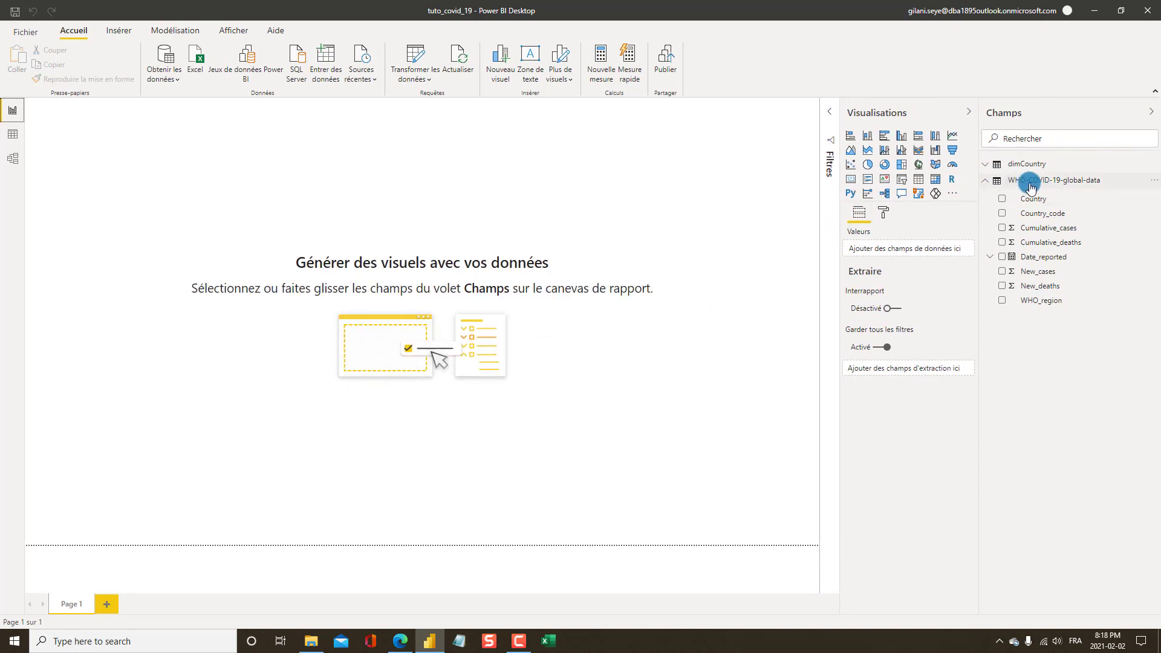
Add the calculated column county_pop = RELATED(dimCountry[pop2019]) to the WHO-COVID-19-global-data table
click(1032, 183)
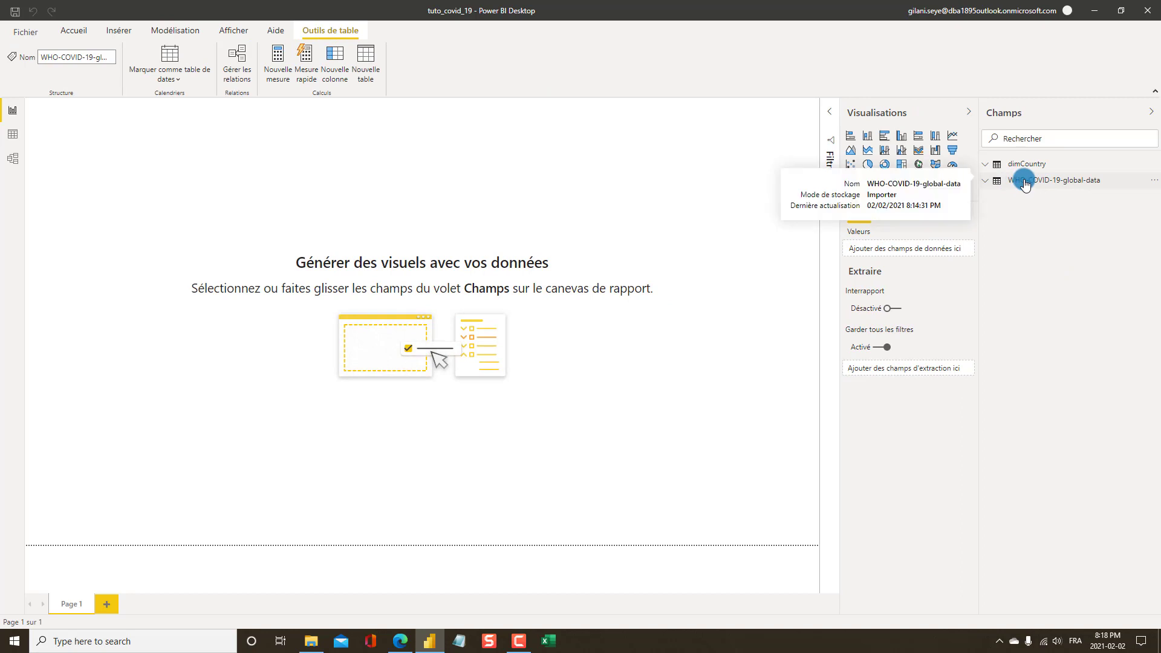
right_click(1024, 181)
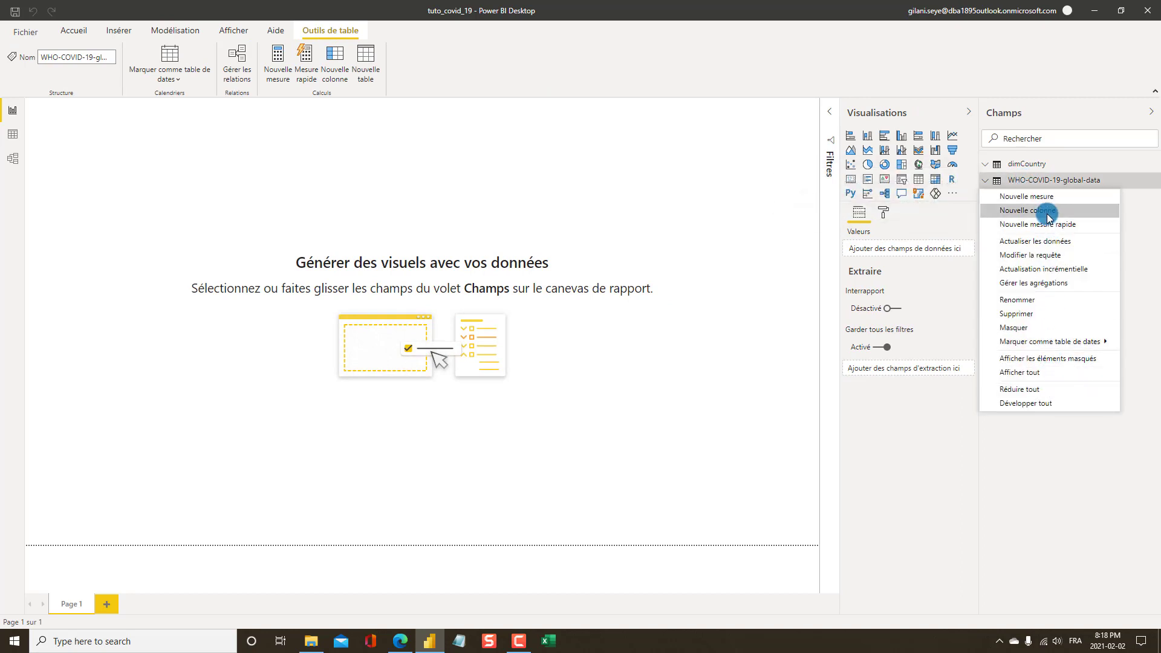
click(1047, 216)
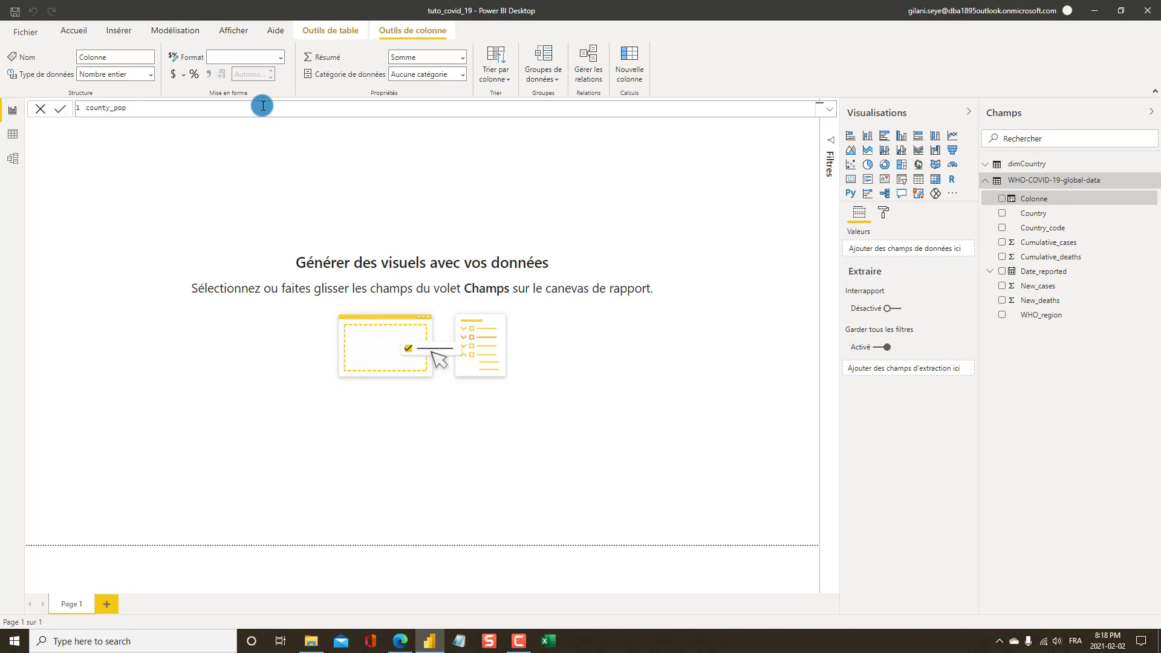
text(rela)
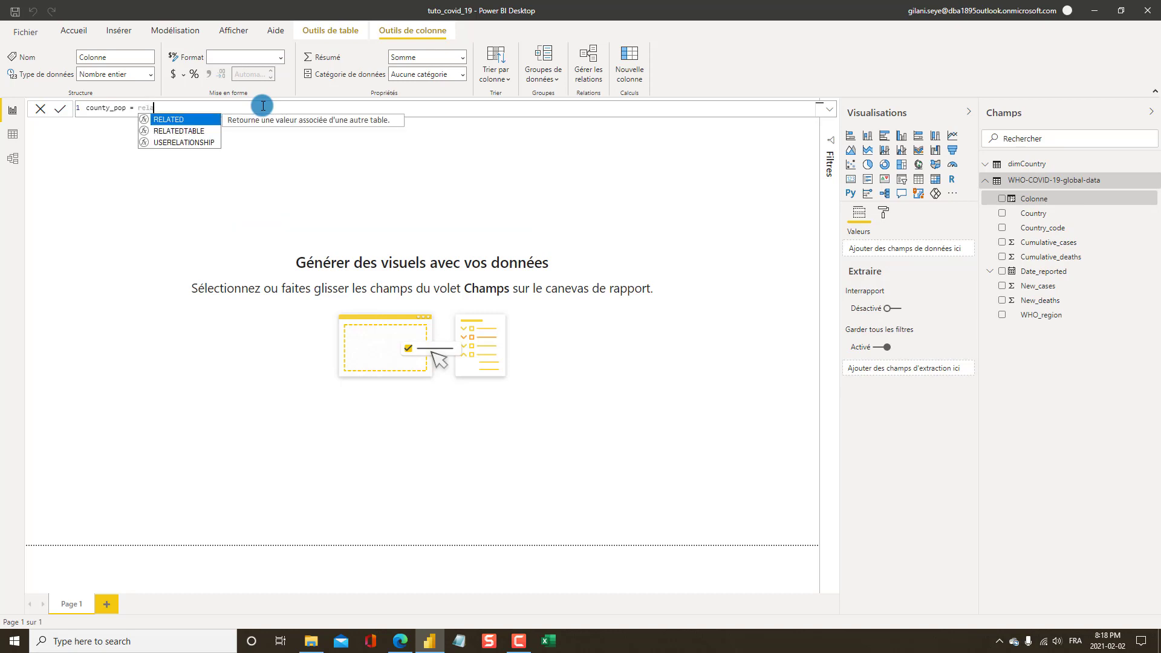
key(Tab)
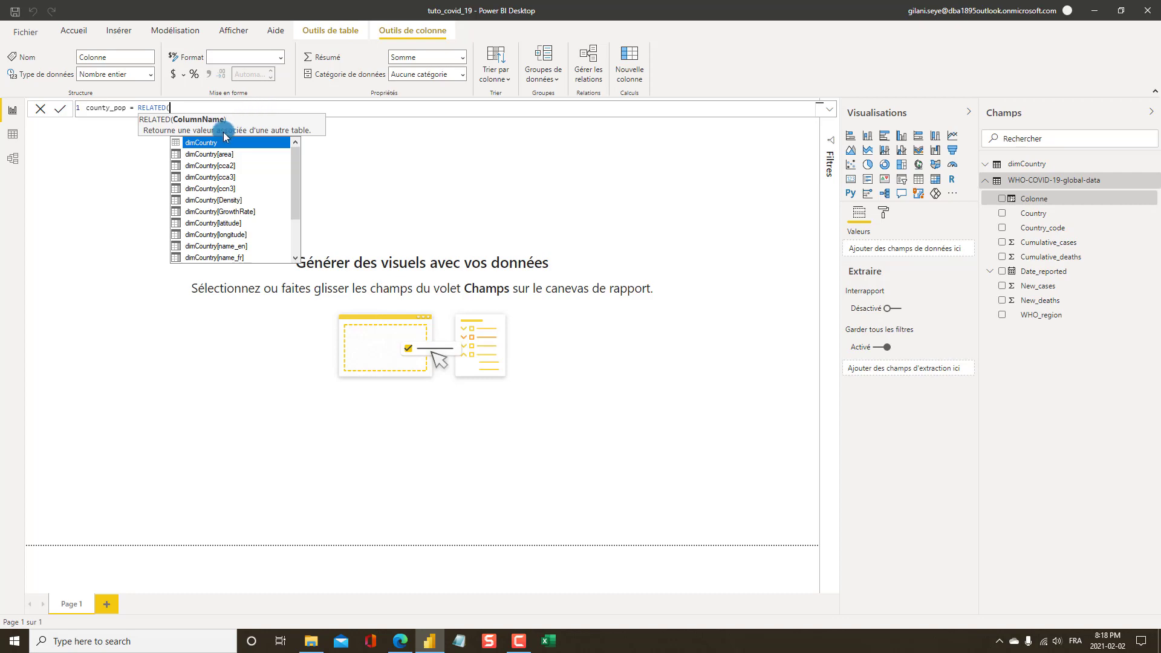
text(pop)
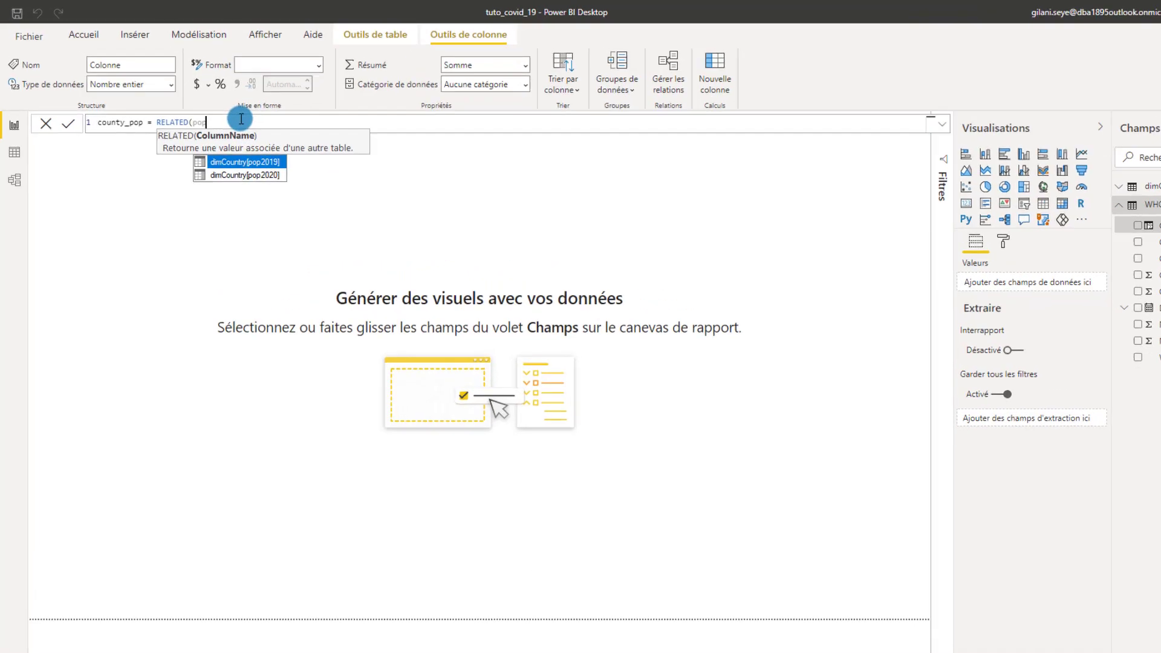
key(Tab)
text())
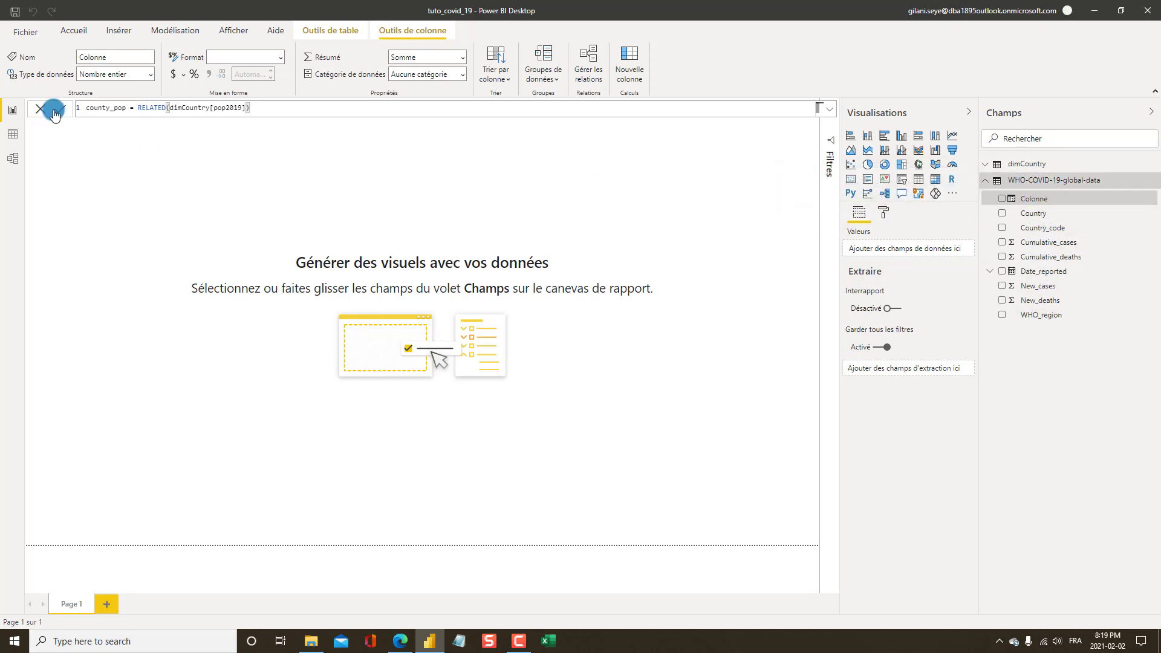
click(149, 269)
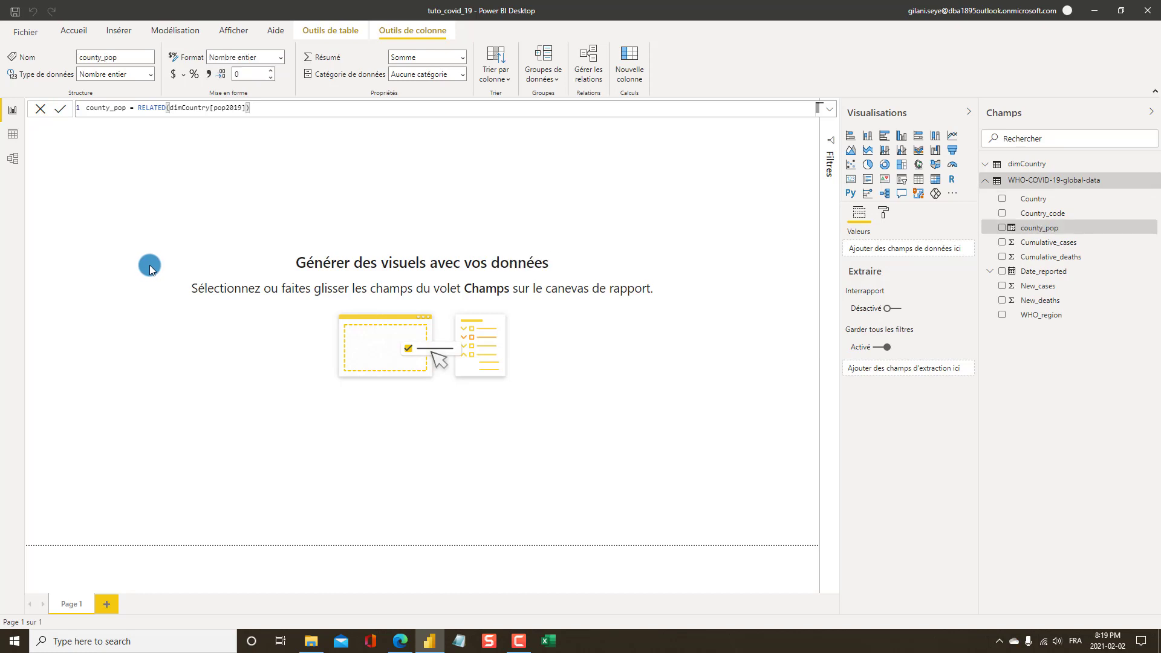
click(41, 112)
click(145, 112)
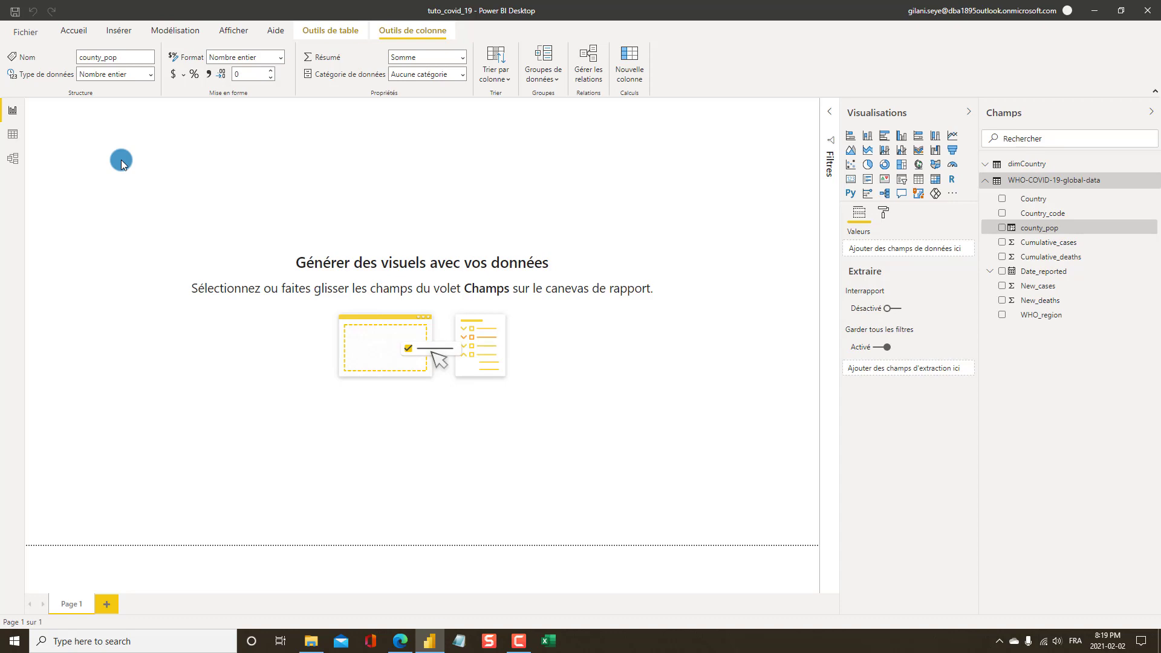
Switch to Edge, open the DAX Guide site from the DAX bookmarks and look through its alphabetical list of functions
click(398, 645)
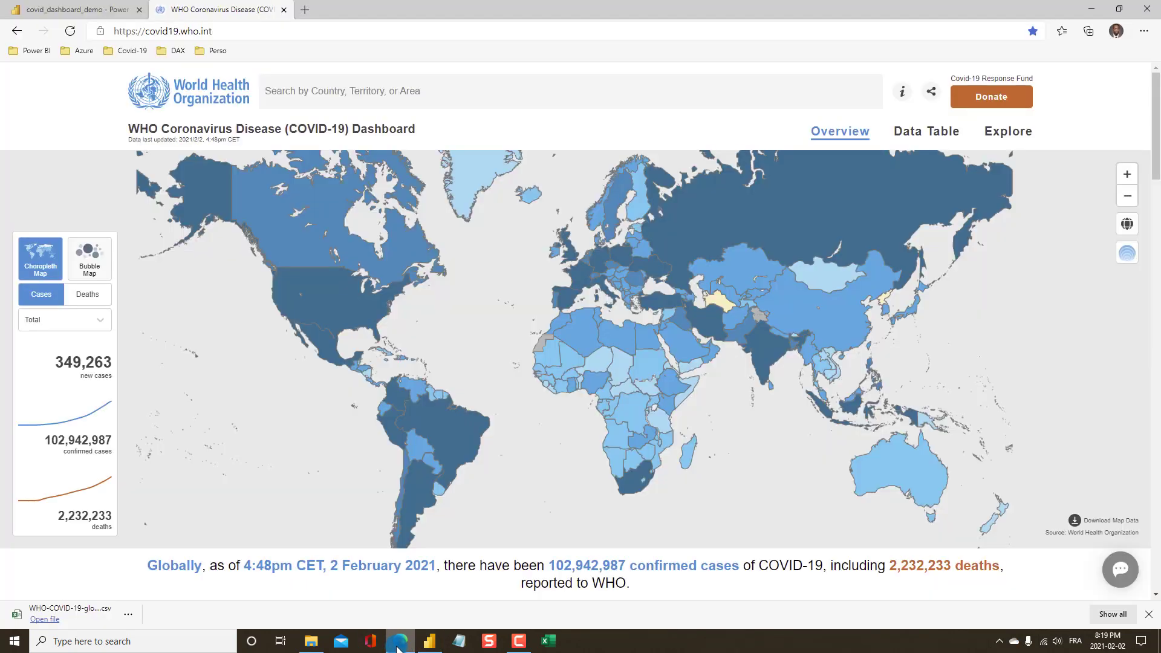
click(172, 50)
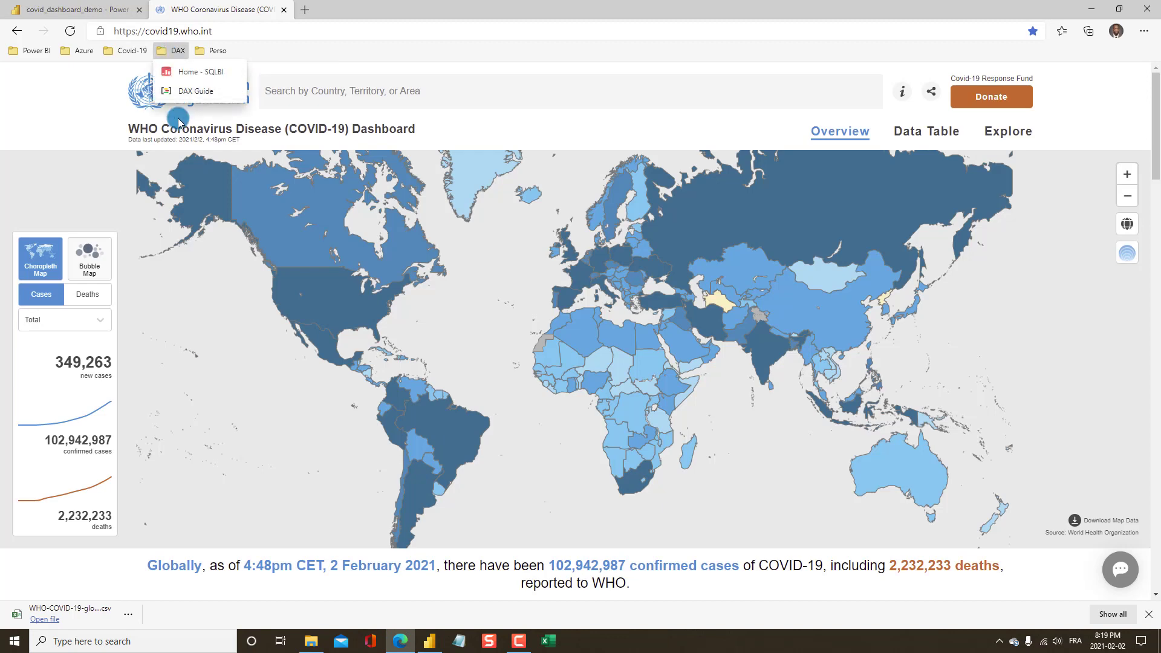
click(195, 91)
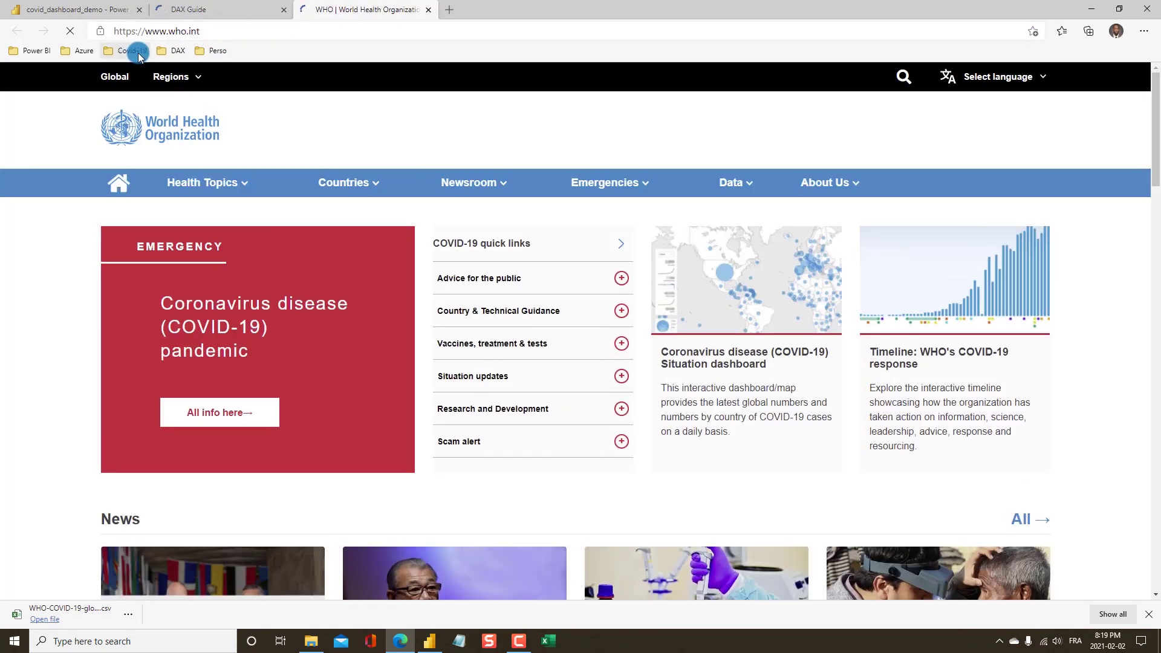
click(173, 50)
click(195, 92)
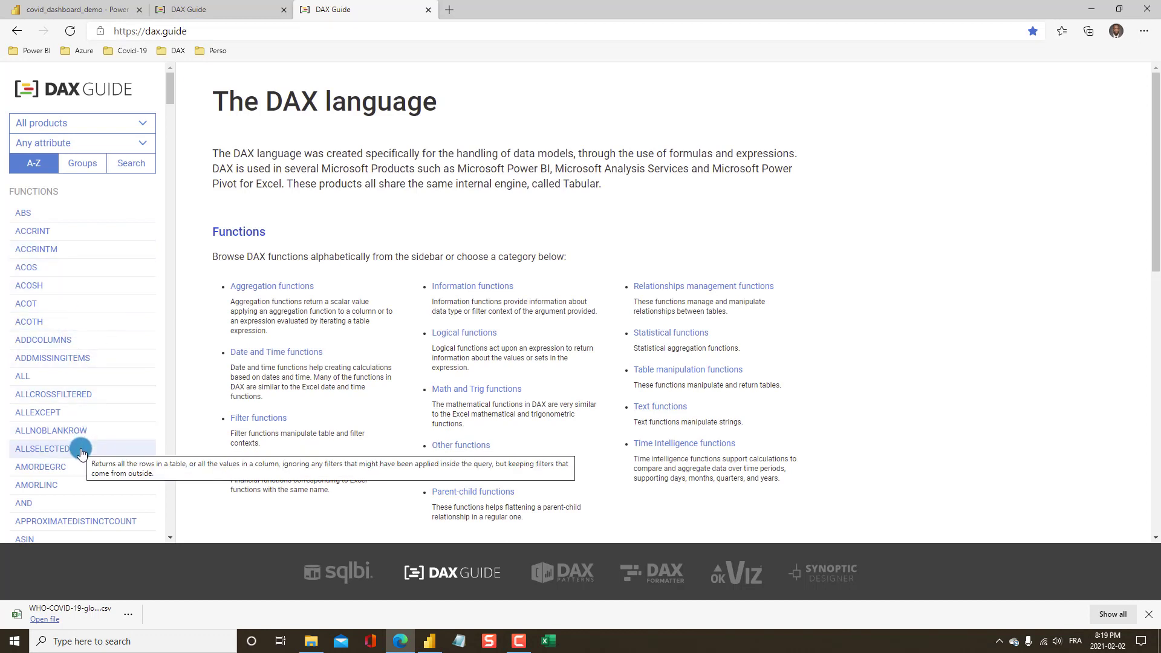
scroll(79, 449, down, 1)
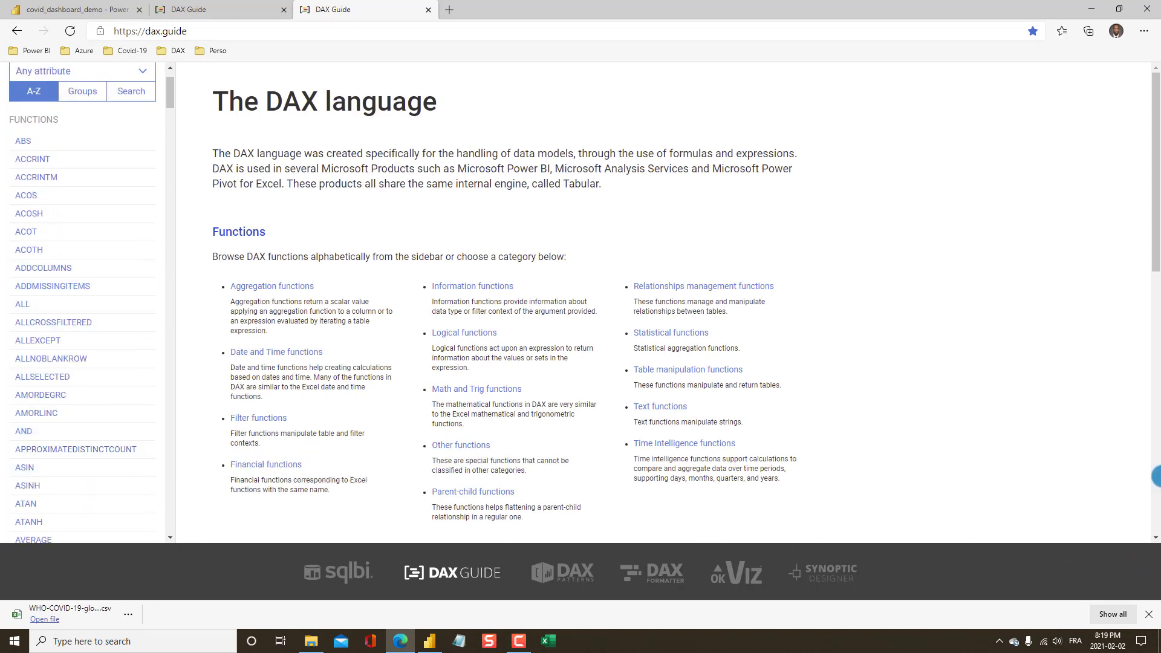
click(1148, 614)
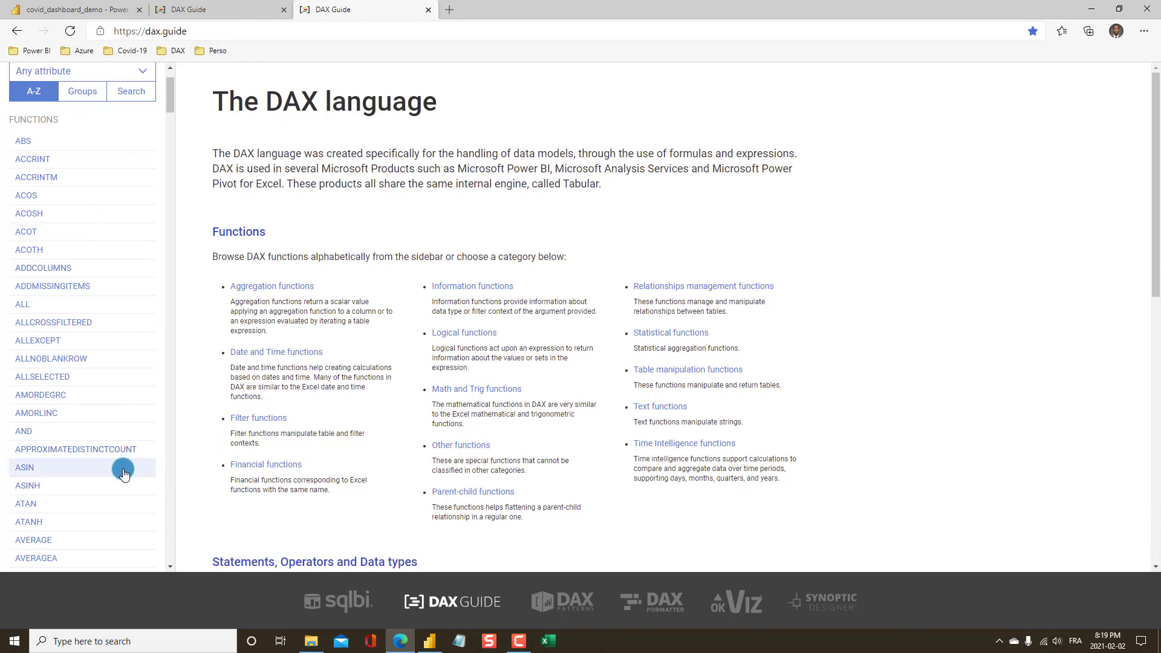
mouse_move(124, 473)
scroll(124, 472, down, 3)
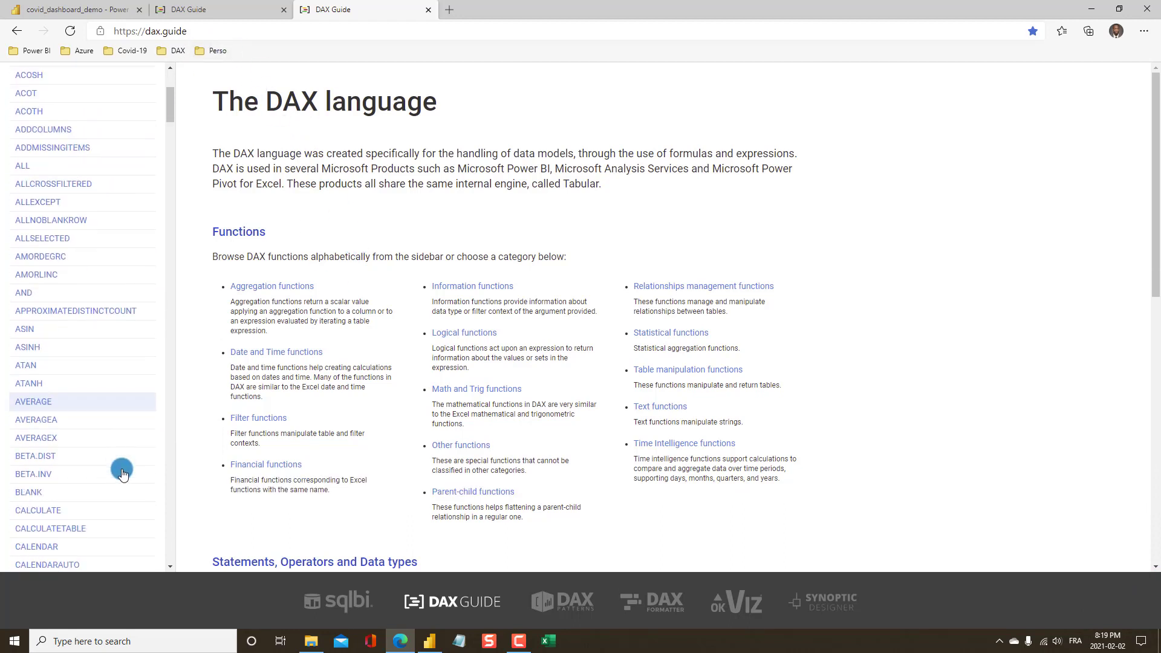
scroll(122, 472, down, 1)
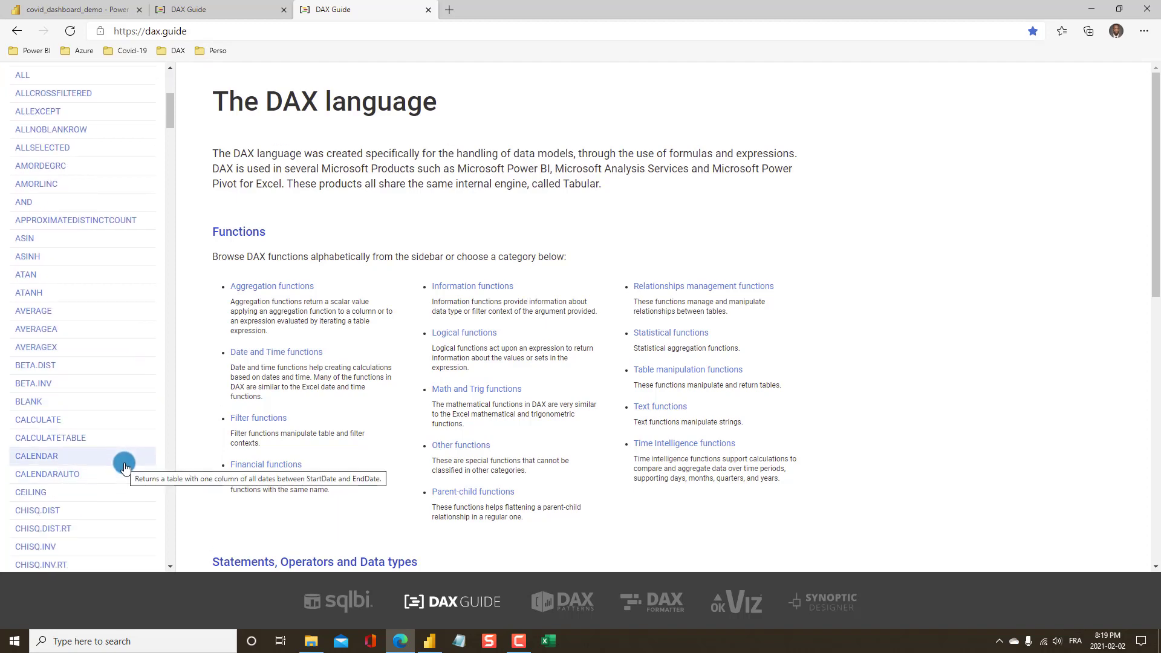
Return to Power BI Desktop and collapse the WHO-COVID-19-global-data table in the field list
click(430, 641)
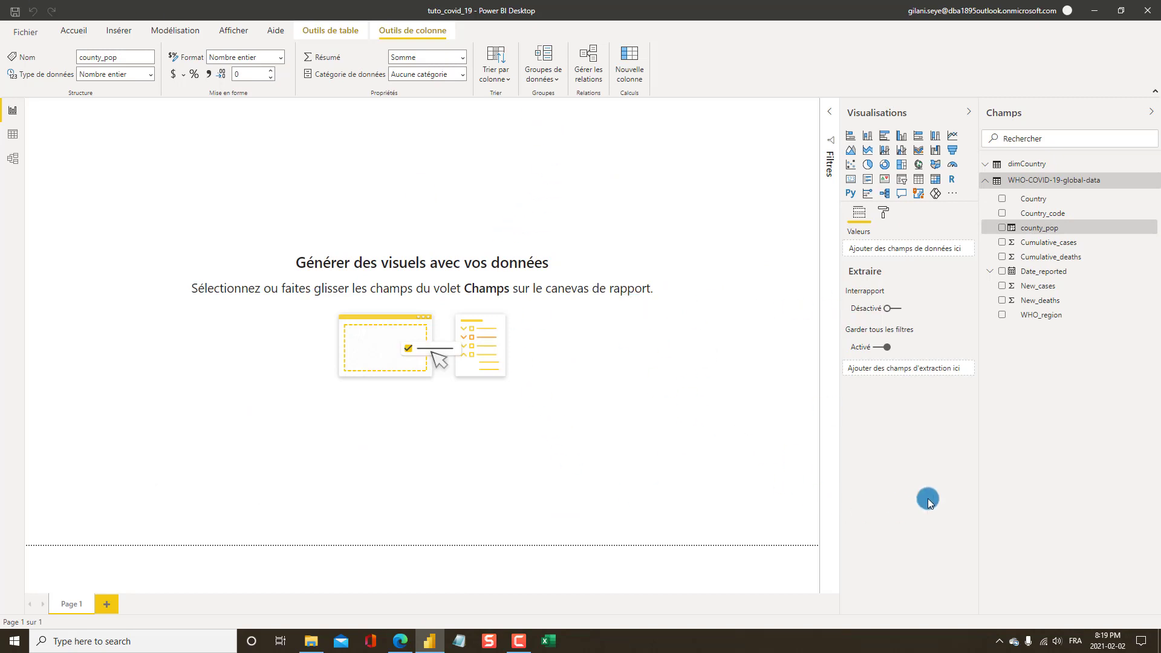
click(985, 180)
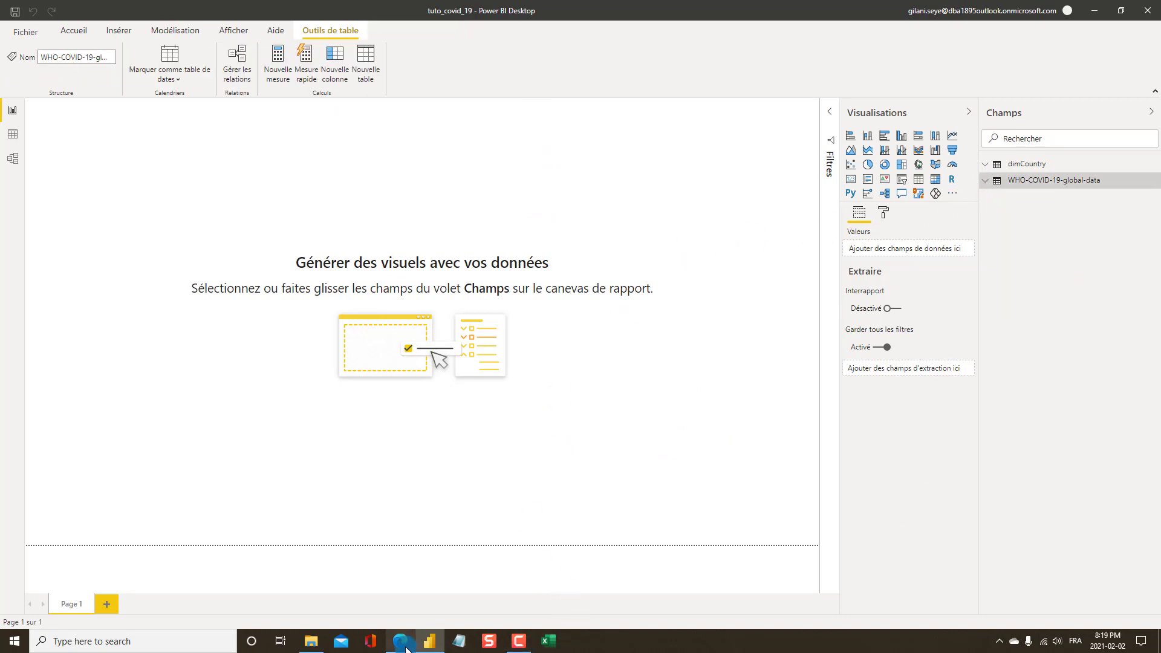
Switch to Edge and examine the Cas/Décès and Brut/pour 100k hab. selectors of the covid_dashboard_demo report
click(404, 649)
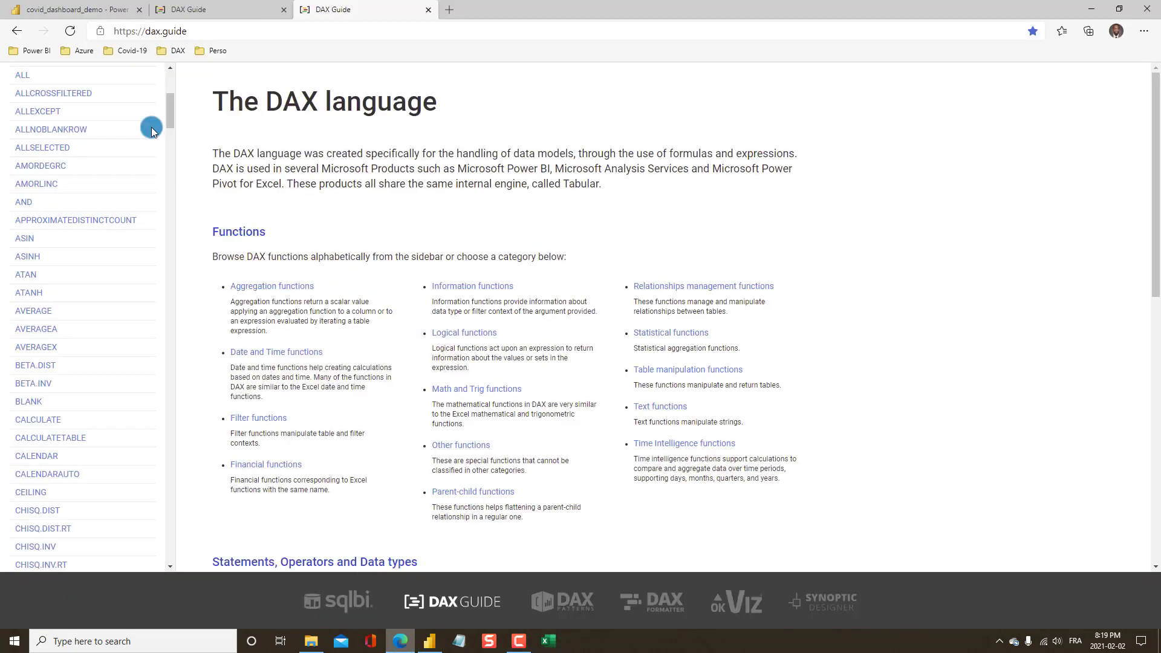
click(181, 9)
click(38, 9)
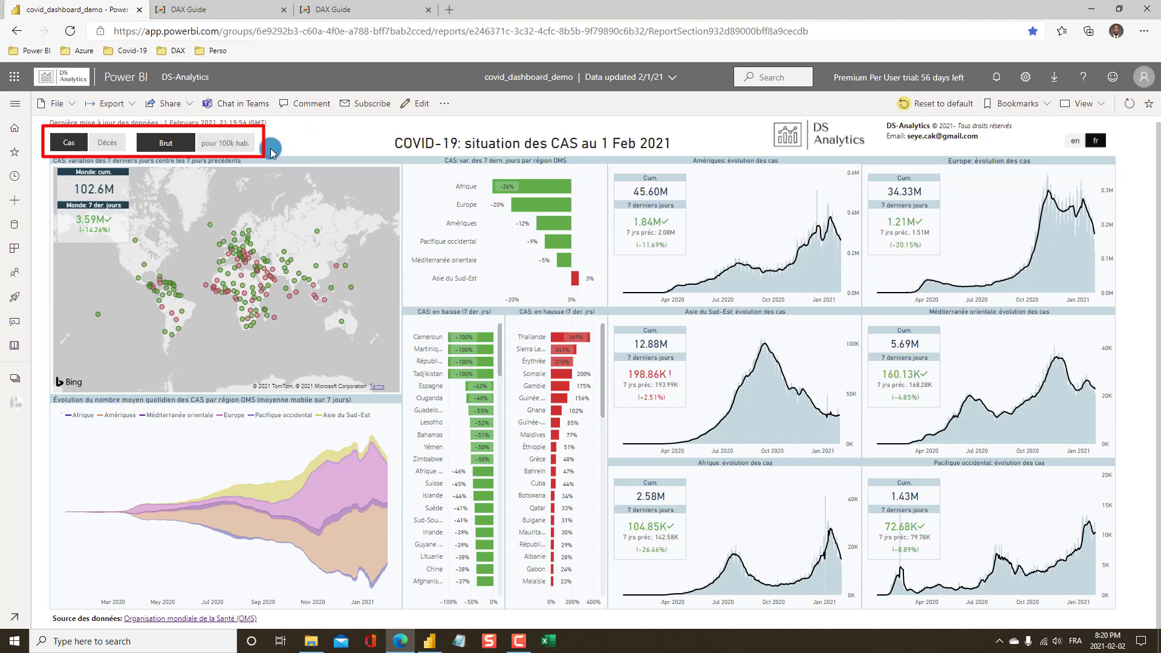
Switch back to Power BI Desktop, start a manually entered table and name its first column mesKPI_fr
click(433, 642)
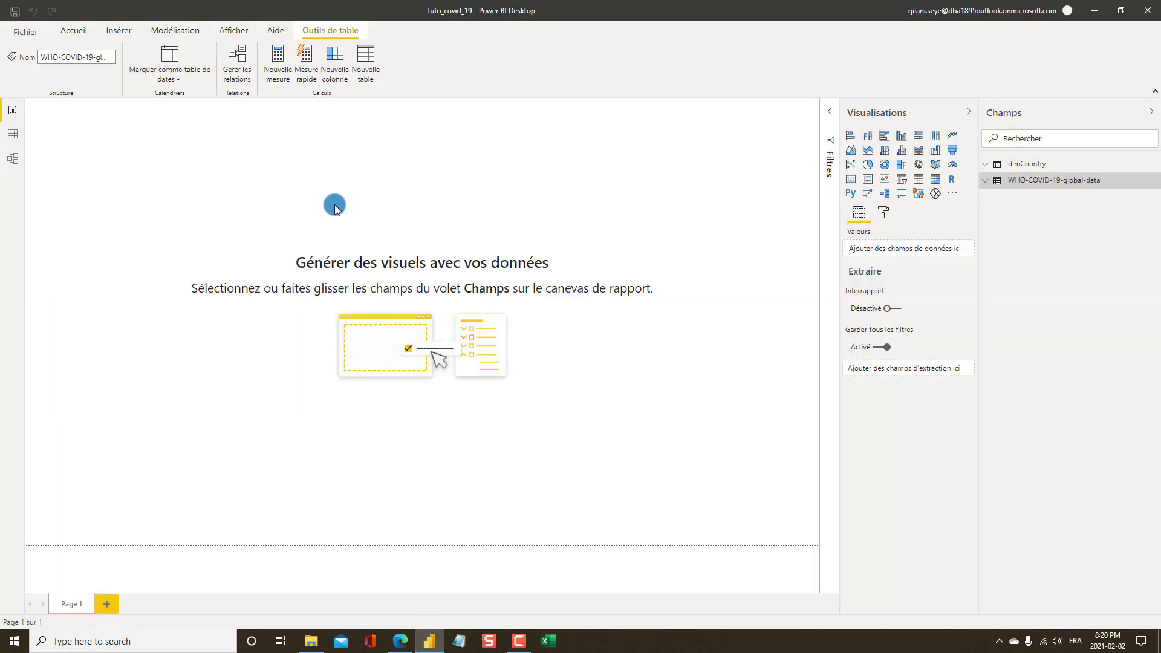
click(78, 32)
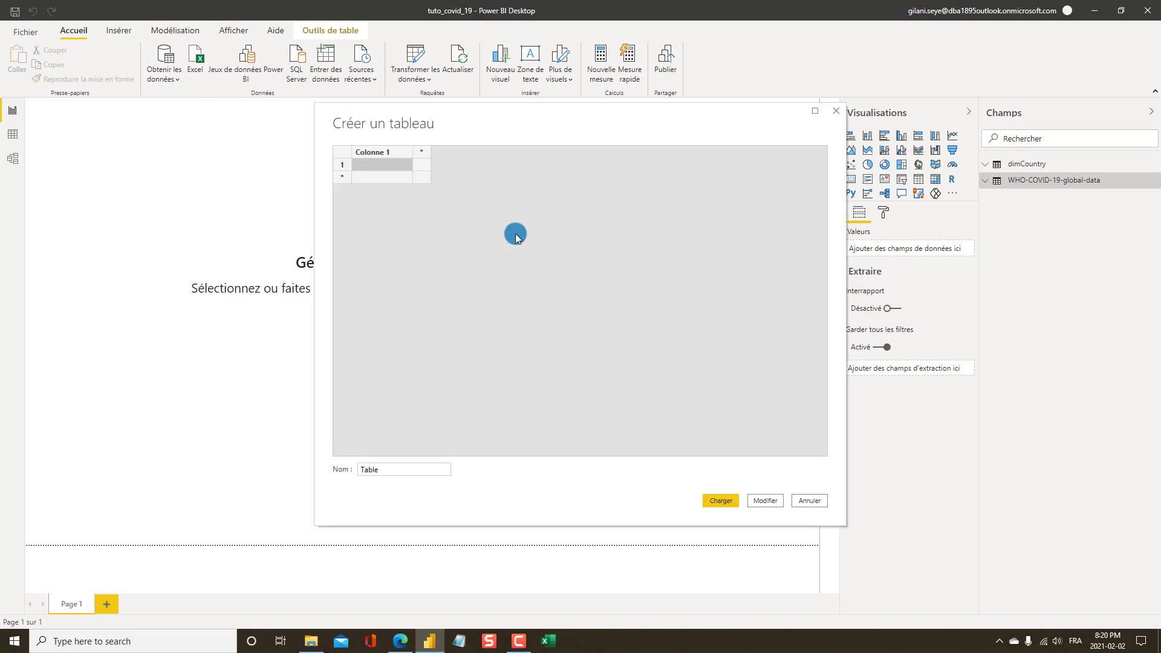
double_click(384, 155)
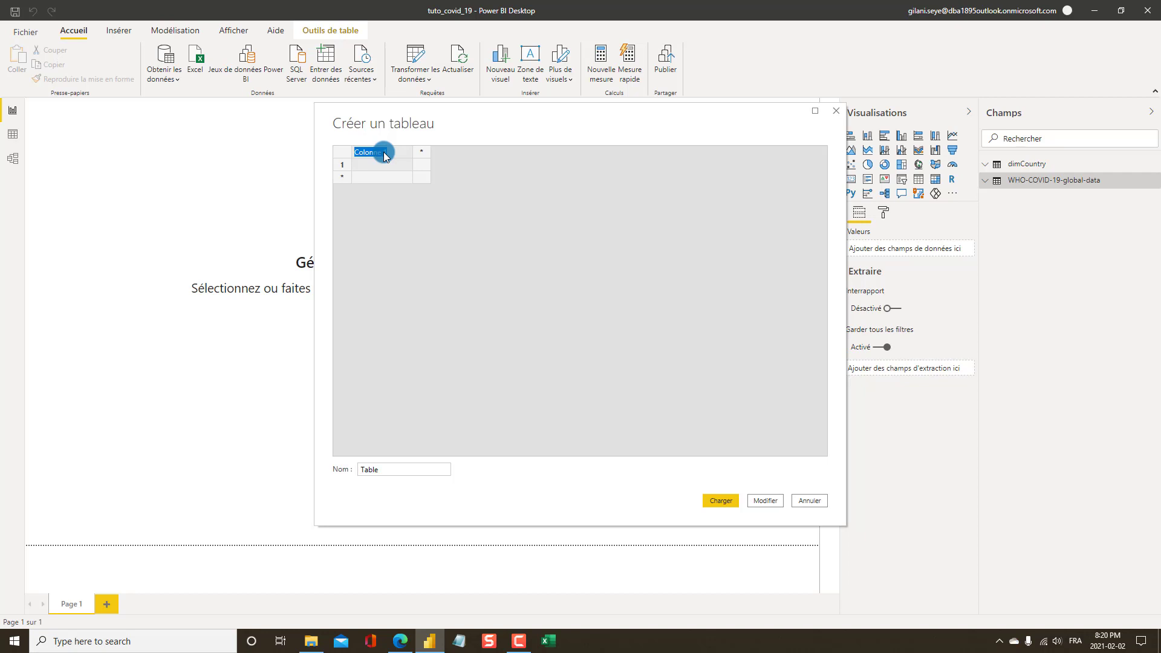
text(my)
text(sKPIS)
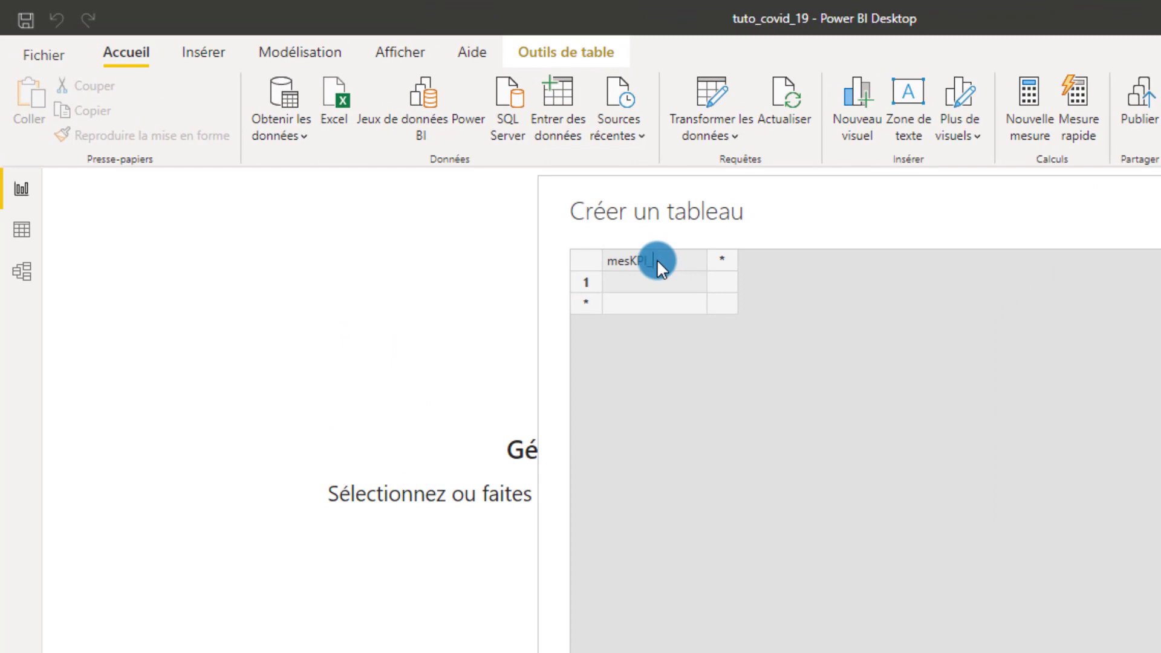
Fill the mesKPI_fr column with the rows Cas and Décès, and load the table under the name myKPI
click(666, 280)
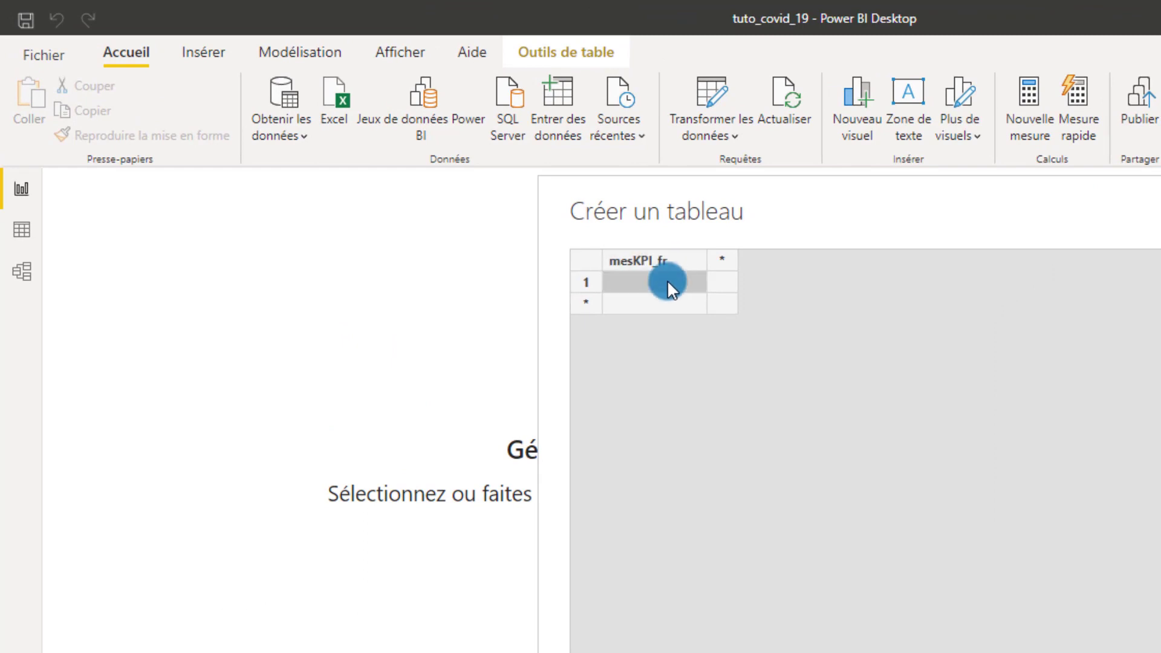
text(Cas)
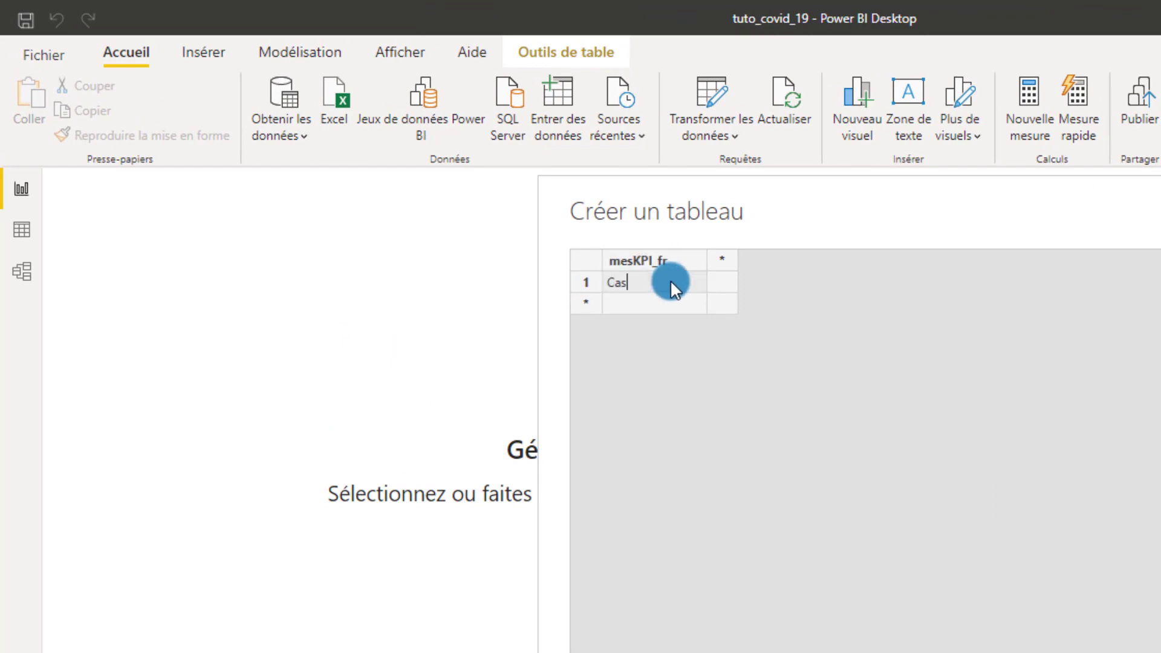
key(Return)
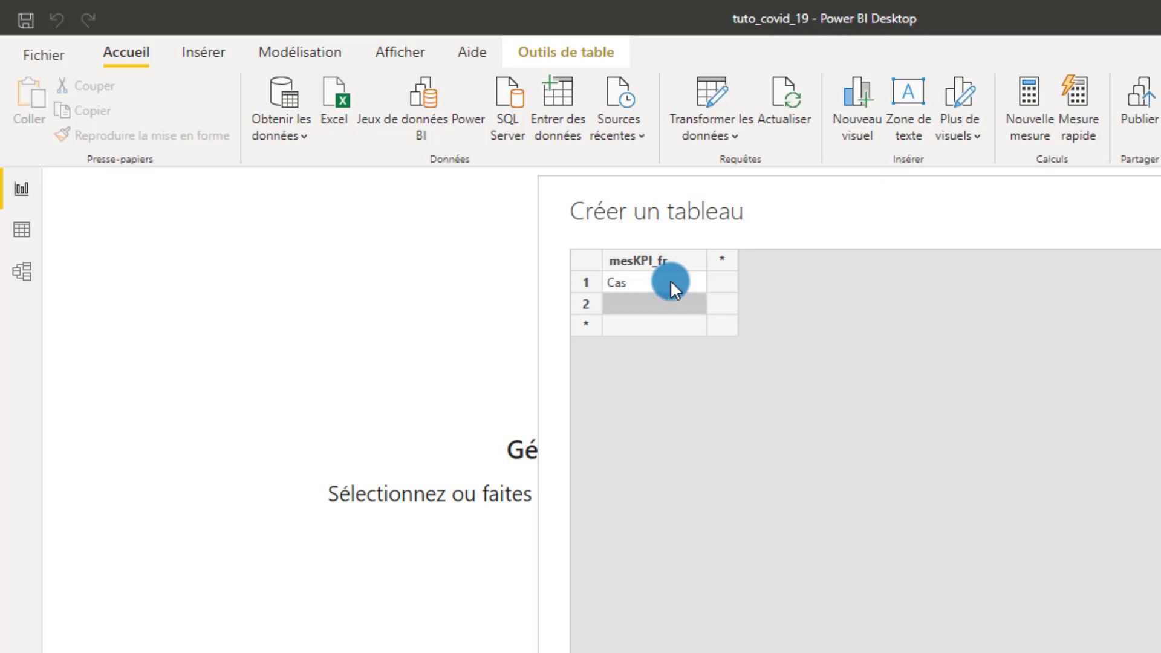
text(Décèes)
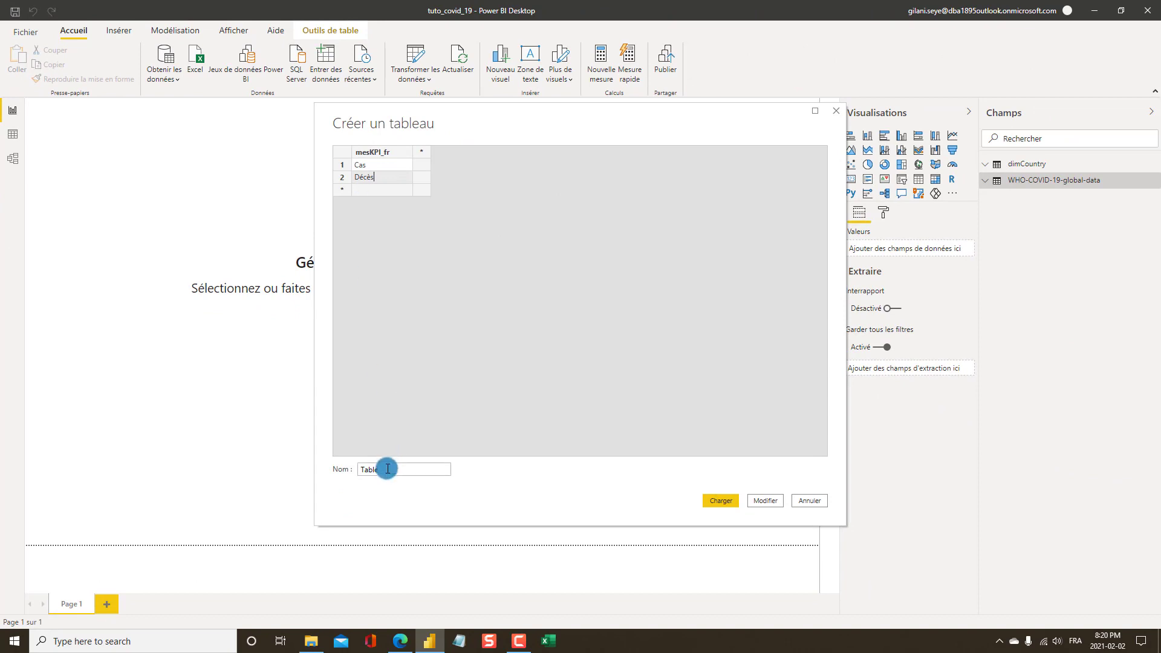
drag(387, 469, 330, 475)
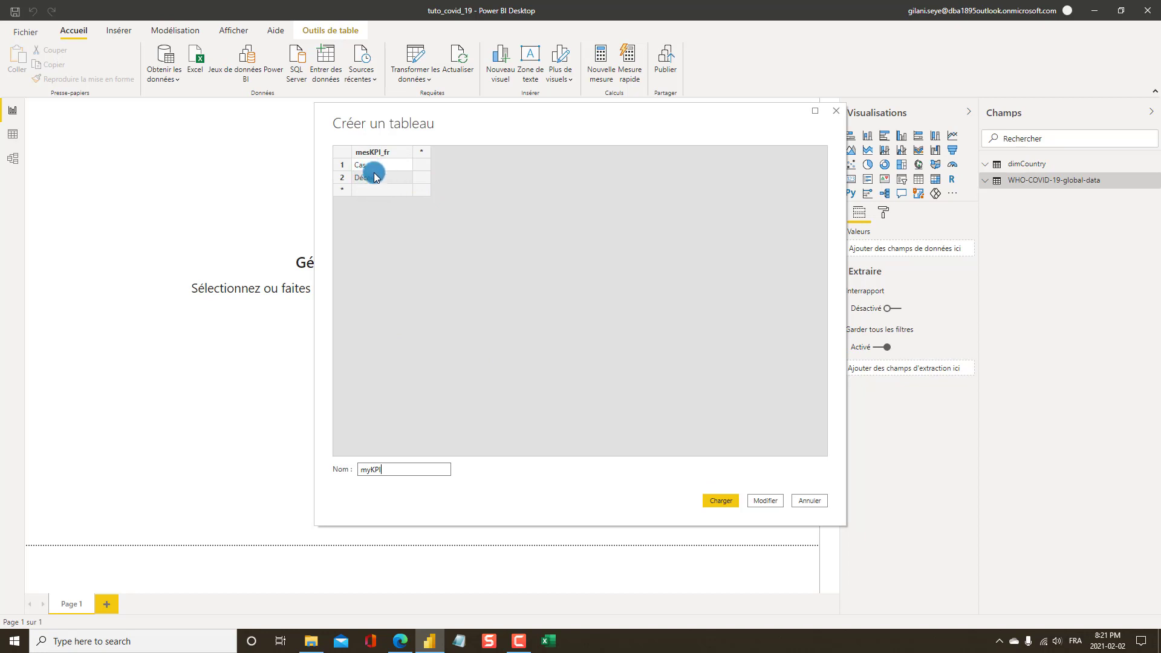
click(721, 501)
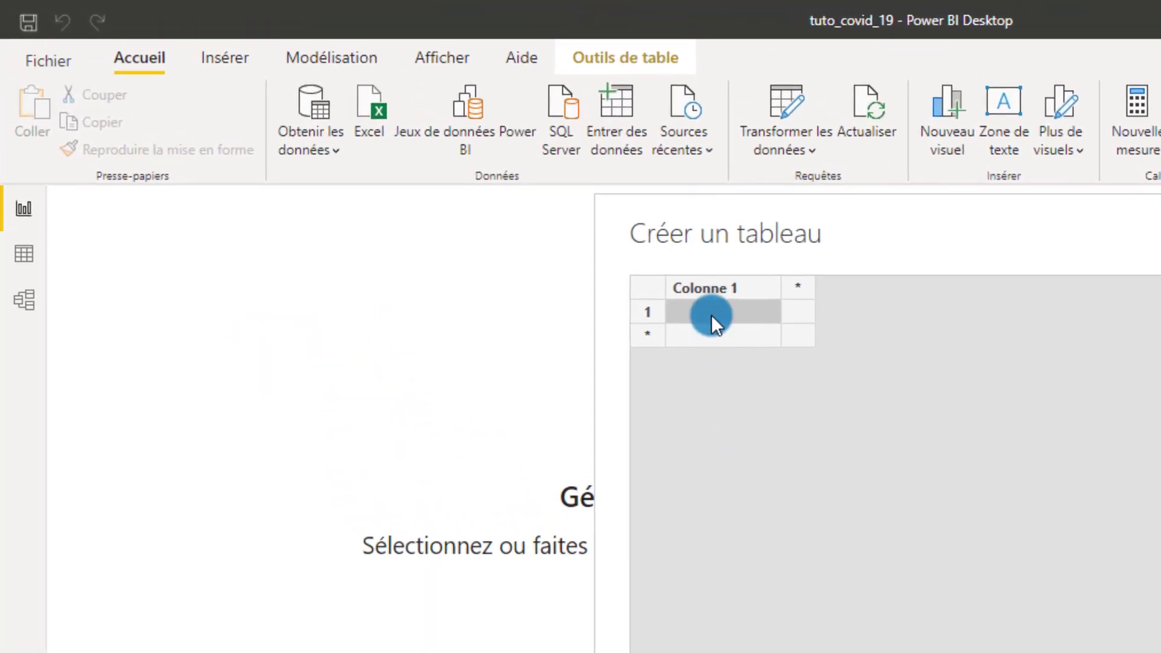
Enter Cases and Deaths as the two rows of the new table
text(c)
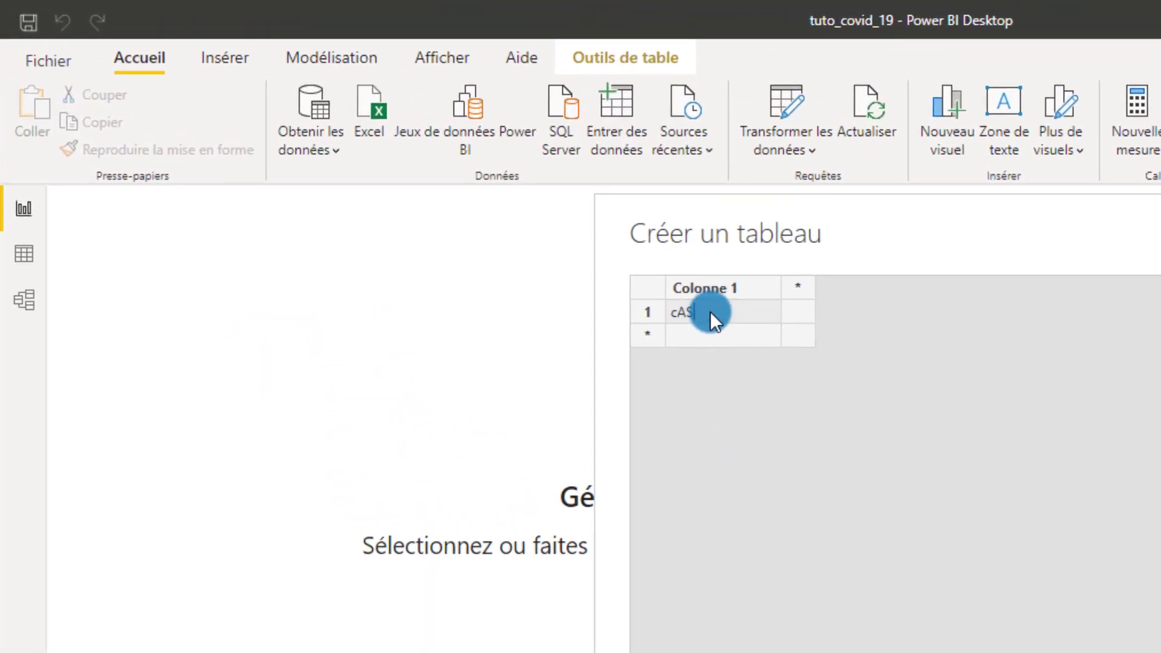
text(AS)
key(BackSpace)
key(BackSpace)
key(BackSpace)
text(CAses)
click(716, 336)
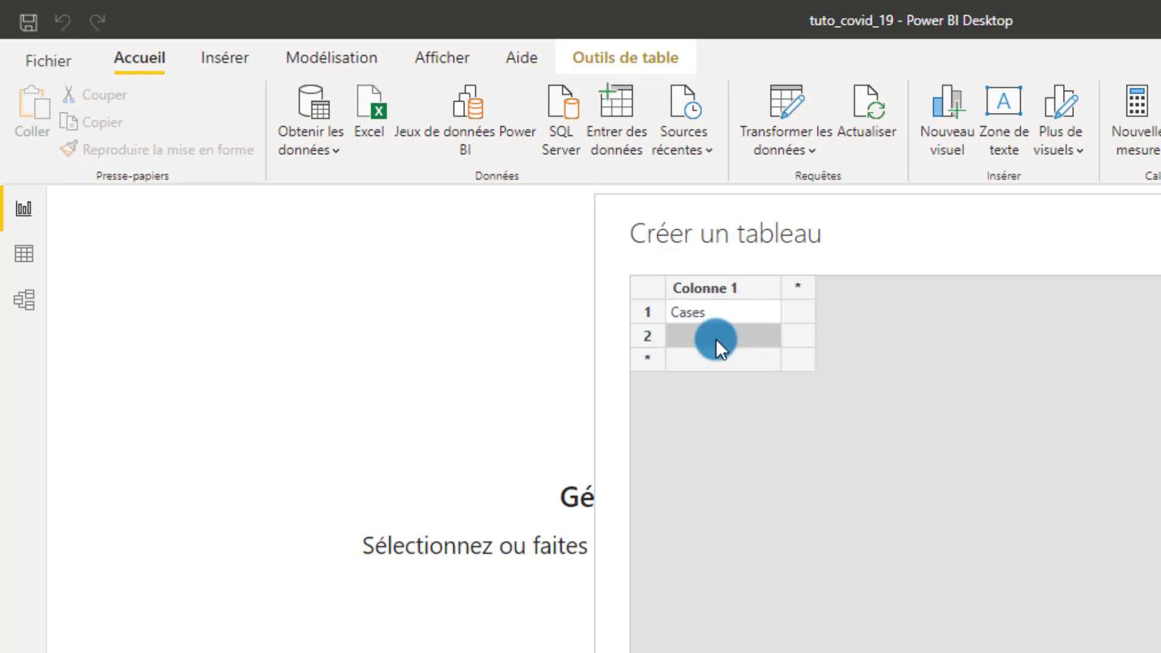
text(D)
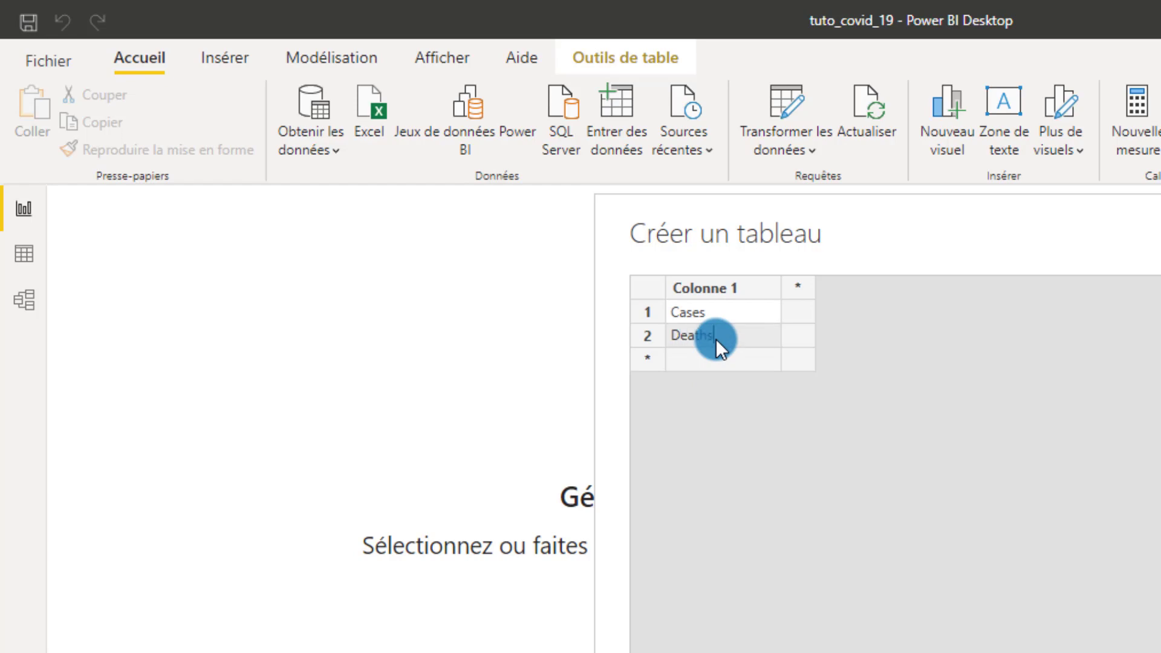
text(eaths)
Rename the column of the Cases/Deaths table to myKPI_en and load the table under the name myKPI_en
click(748, 288)
double_click(746, 288)
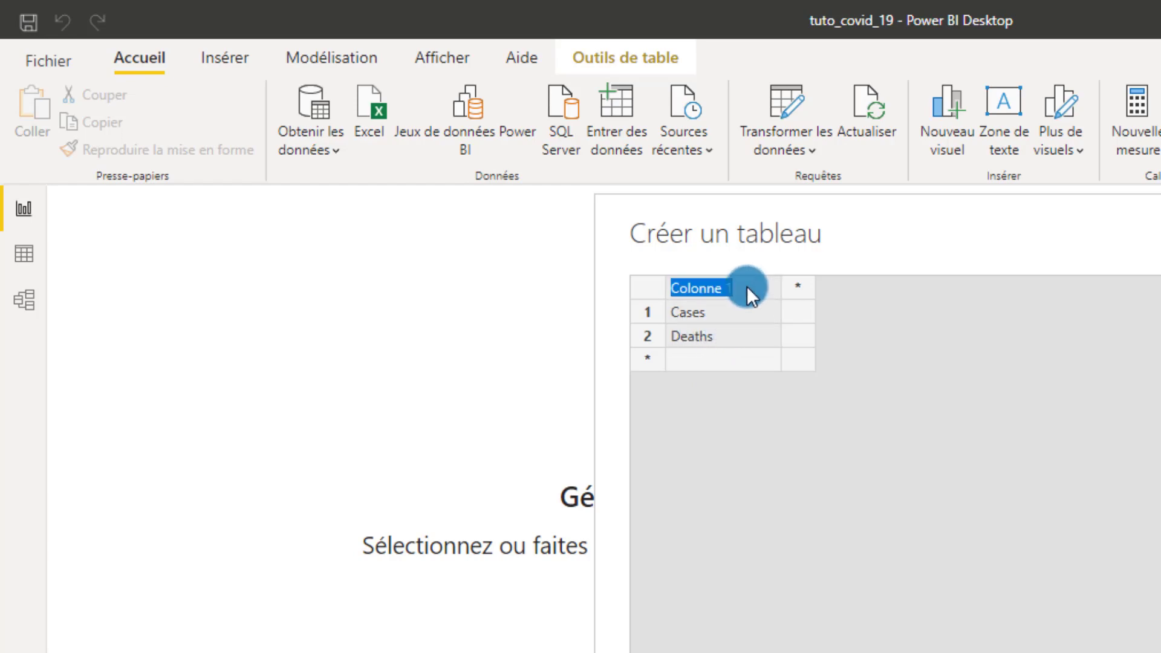
text(myKP)
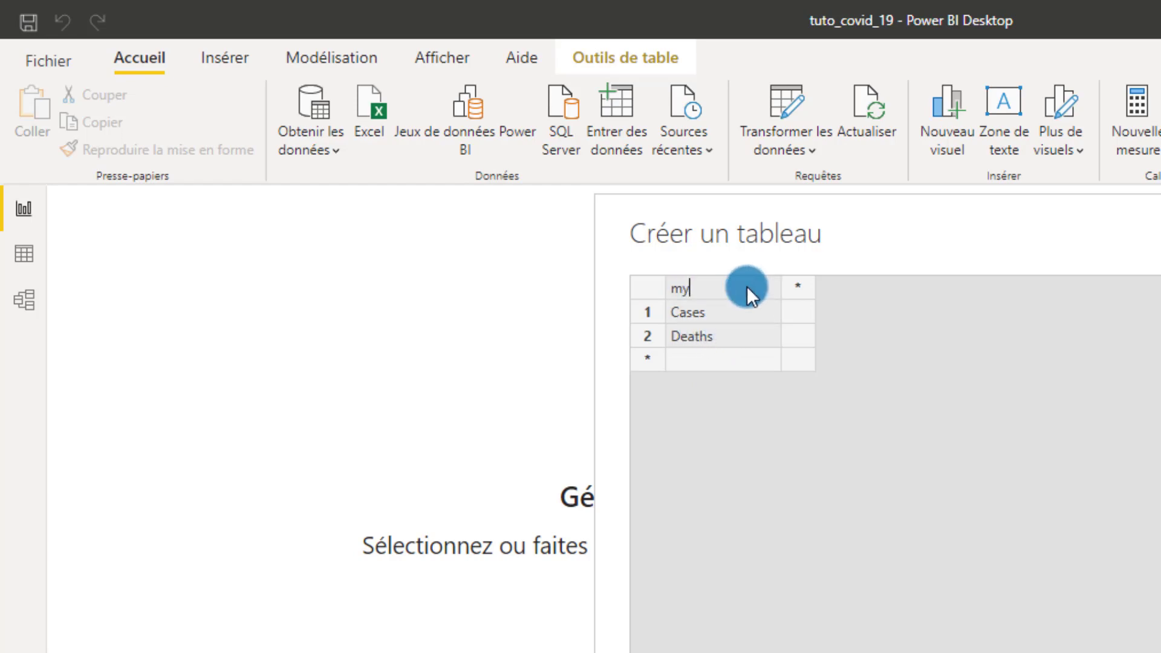
text(I_en)
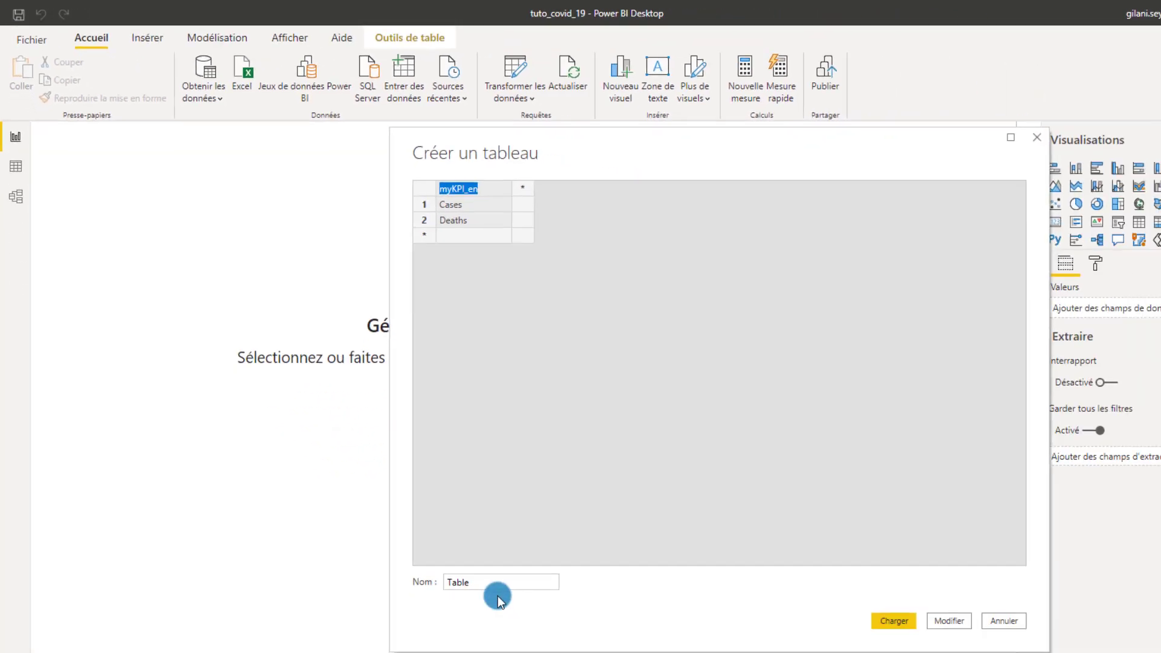
drag(392, 469, 335, 474)
text(myKPI_en)
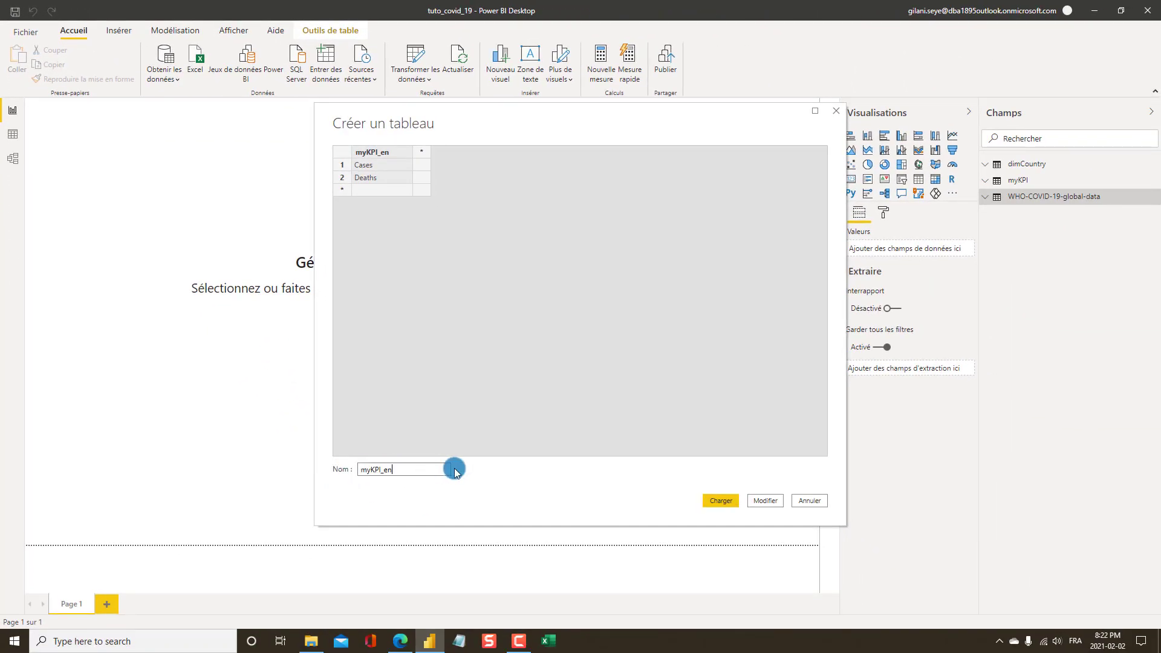
click(719, 500)
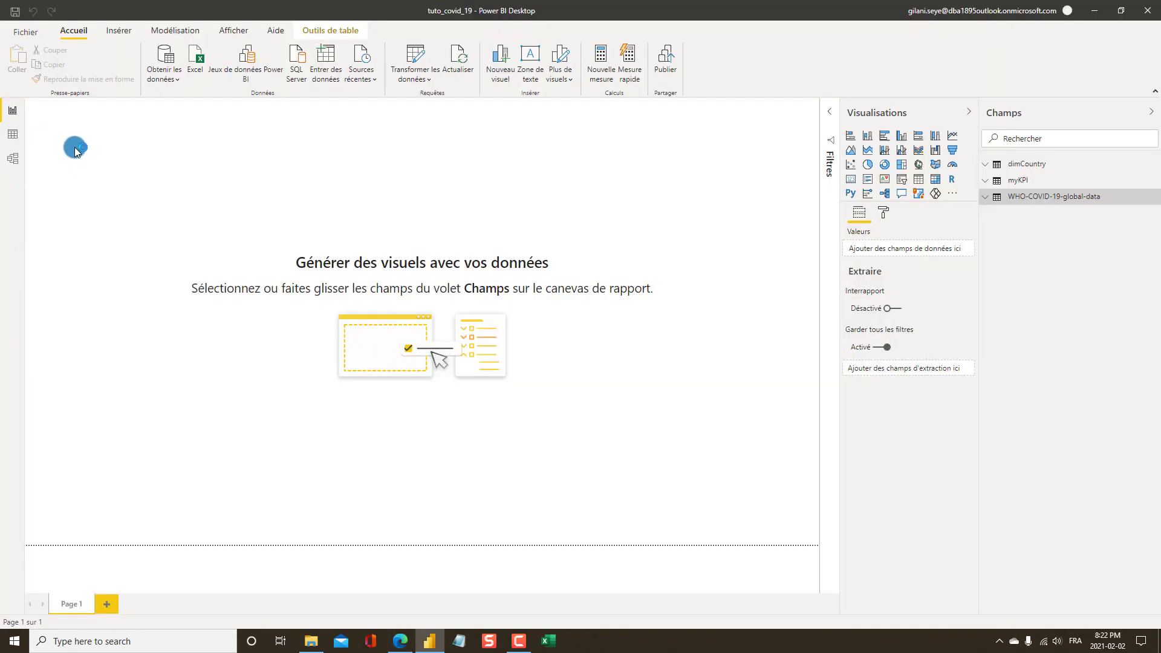
Switch to Edge and check the labels of the Brut and pour 100k hab. options in the covid_dashboard_demo report
key(alt+Tab)
key(alt+Tab)
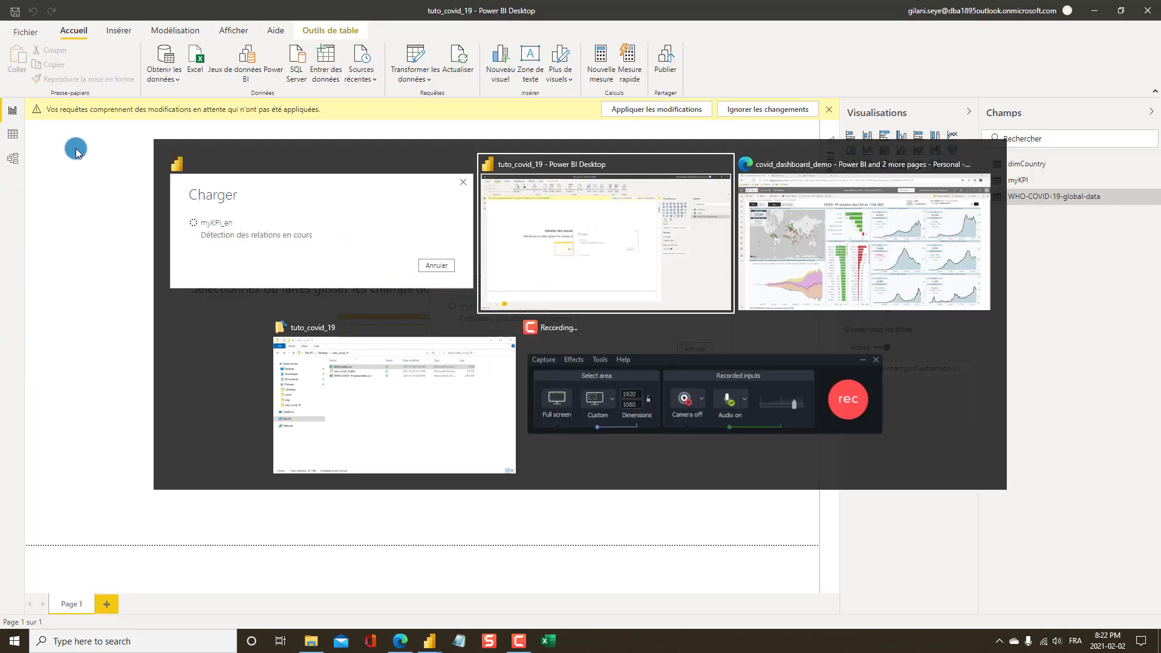
key(alt+Tab)
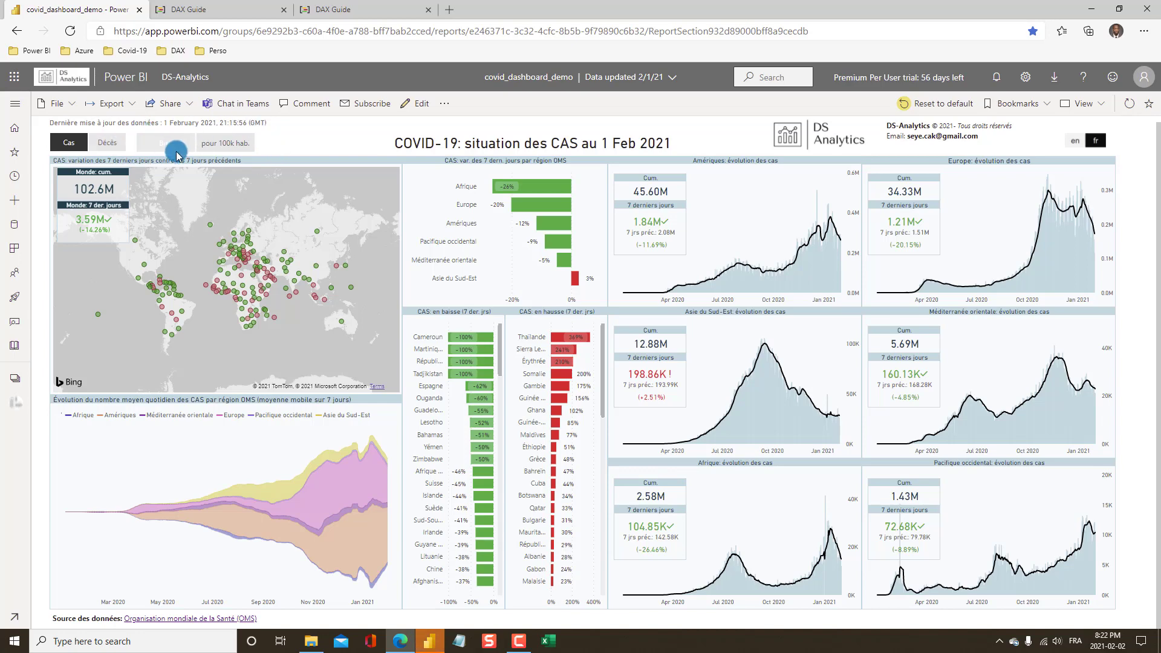
Switch back to Power BI Desktop and enter Brut and pour 100k hab. as the two rows of the new table
key(alt+Tab)
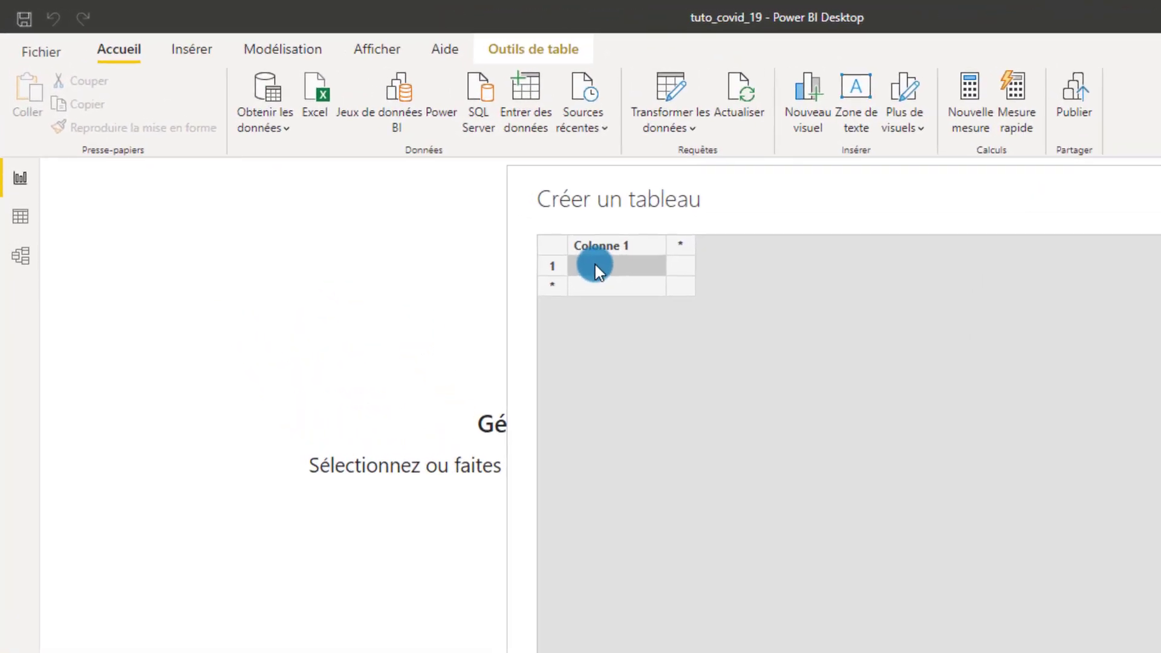
text(Brut)
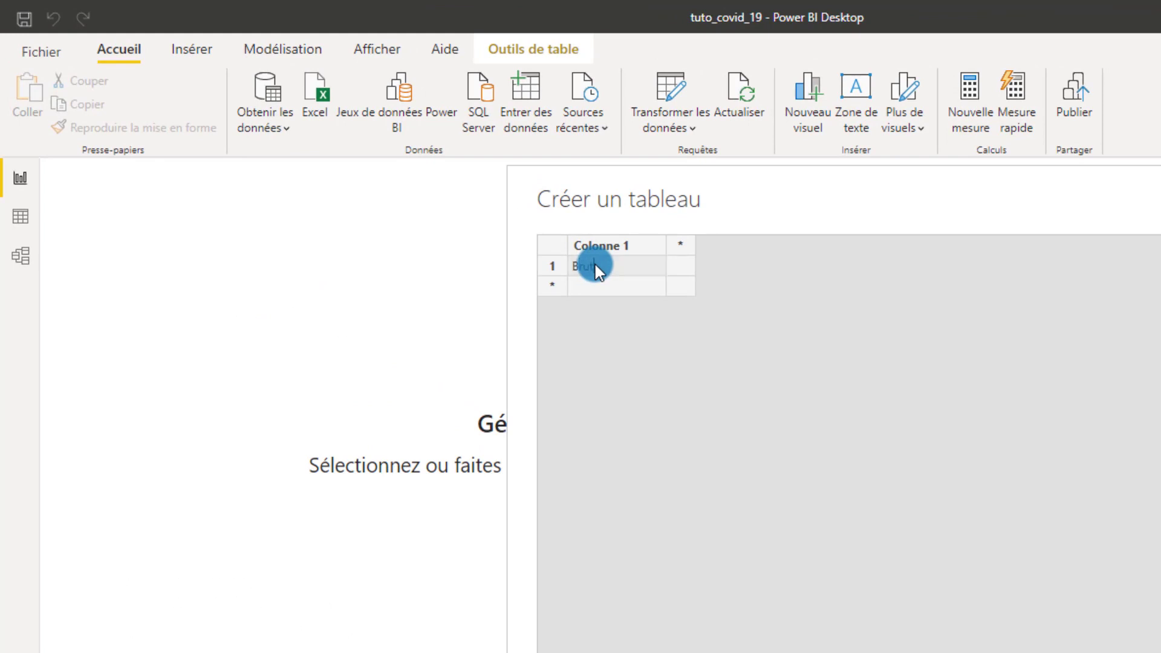
click(623, 286)
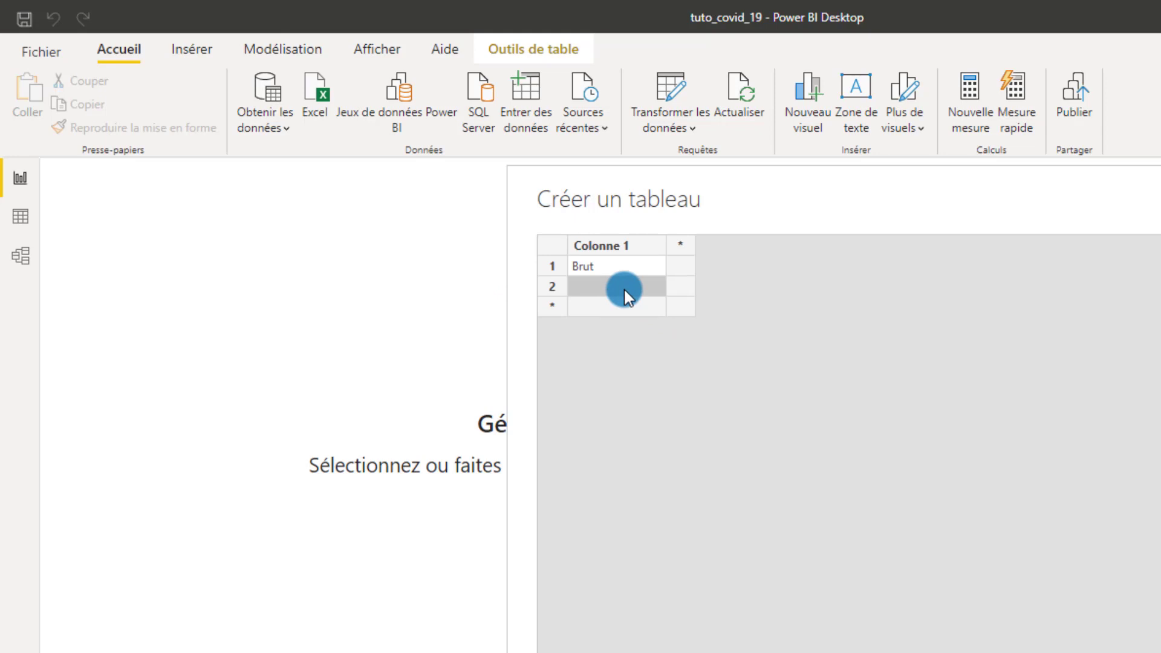
text(pb)
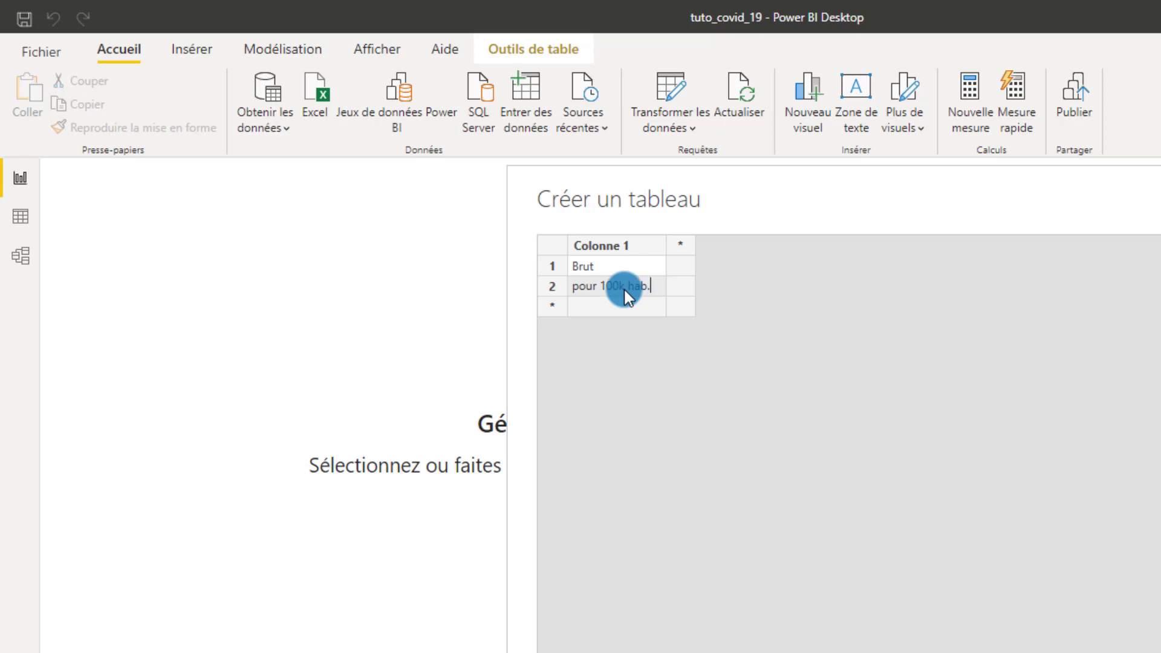
Rename the column of the Brut/pour 100k hab. table to monType
double_click(633, 245)
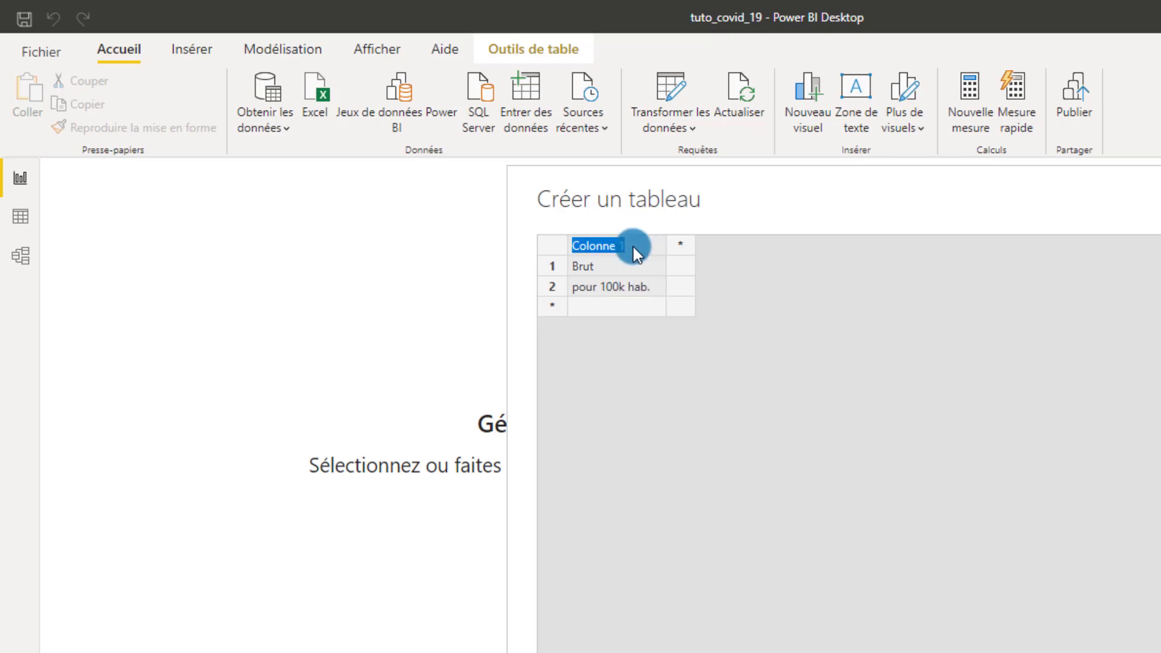
text(myT)
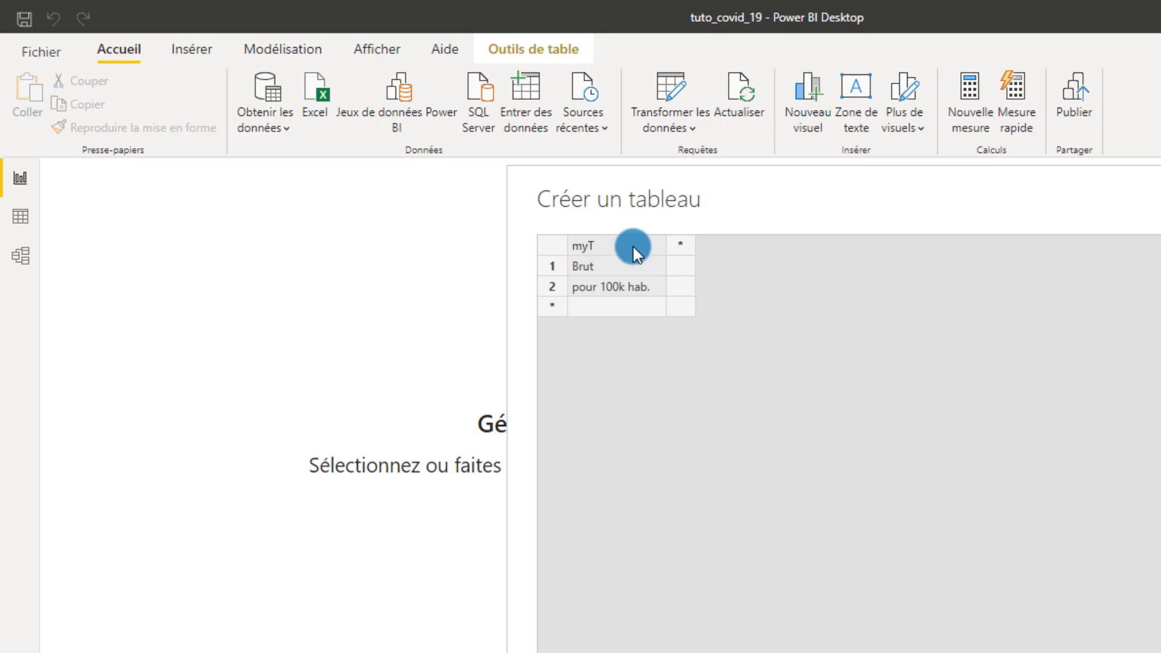
key(BackSpace)
key(BackSpace)
key(BackSpace)
key(BackSpace)
text(onType)
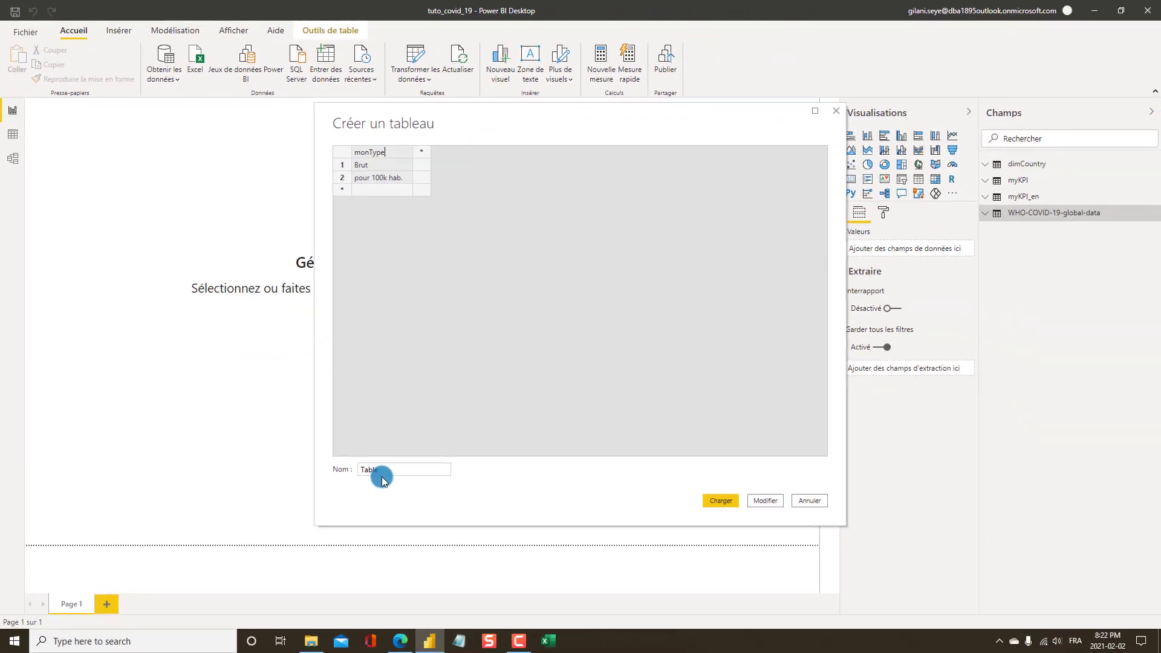
Name the French type table myType and load it into the model
click(380, 471)
drag(378, 471, 307, 474)
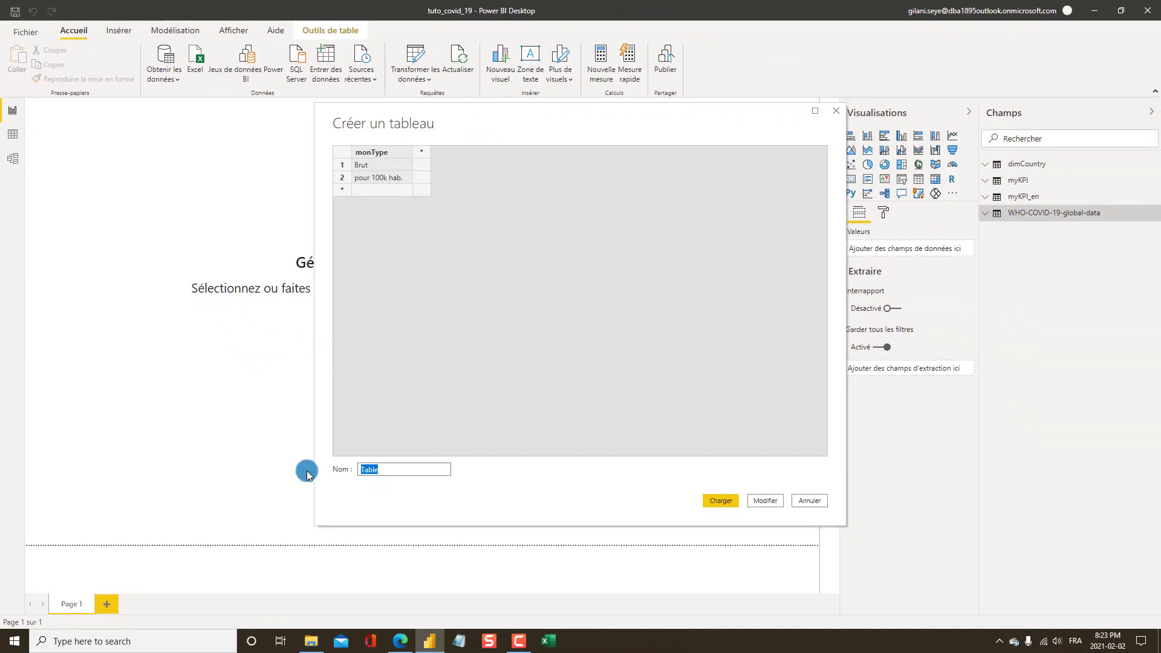
text(myType)
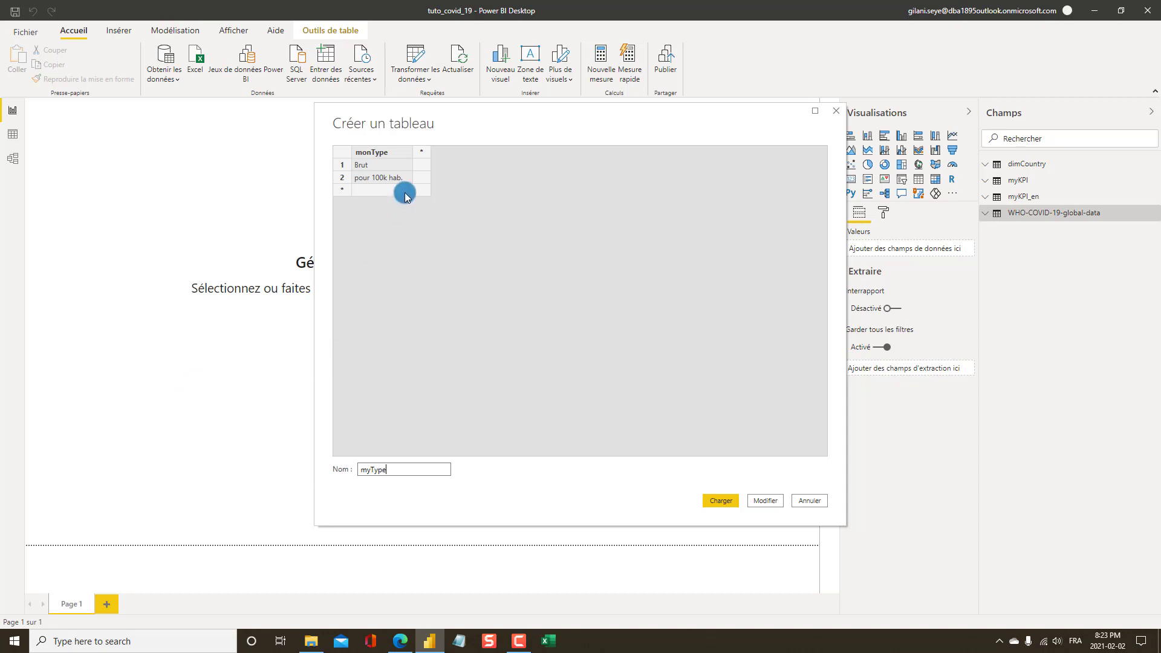
click(719, 502)
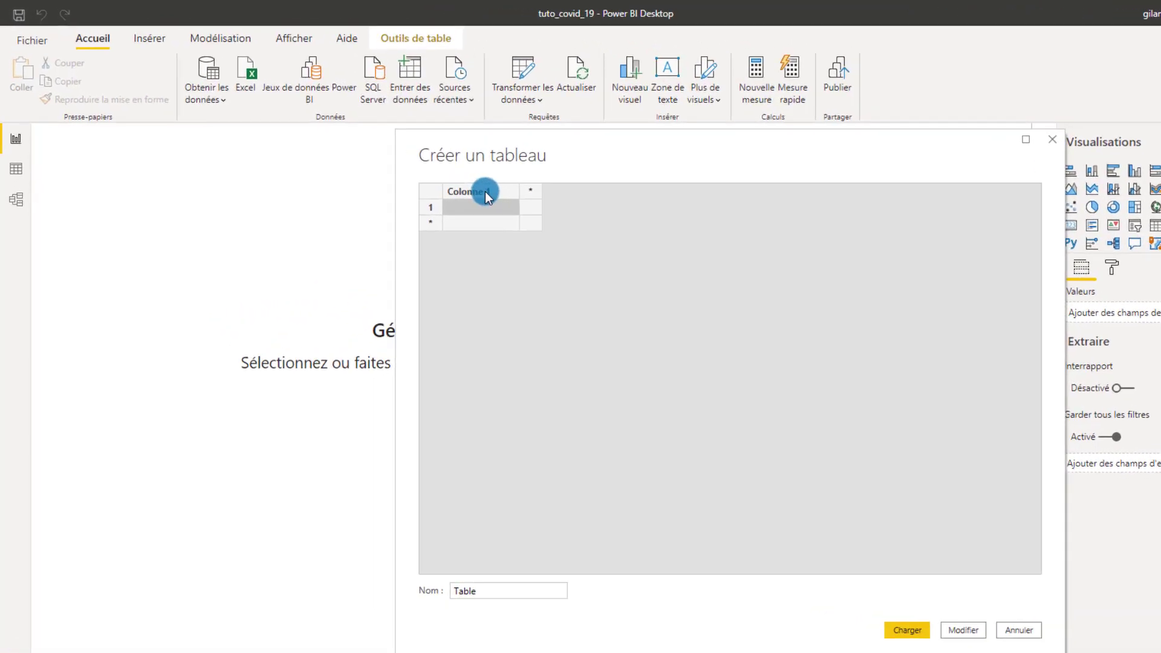
Name the column of the new table myType and fill it with the rows Raw and per 100k inhab
double_click(386, 152)
text(my)
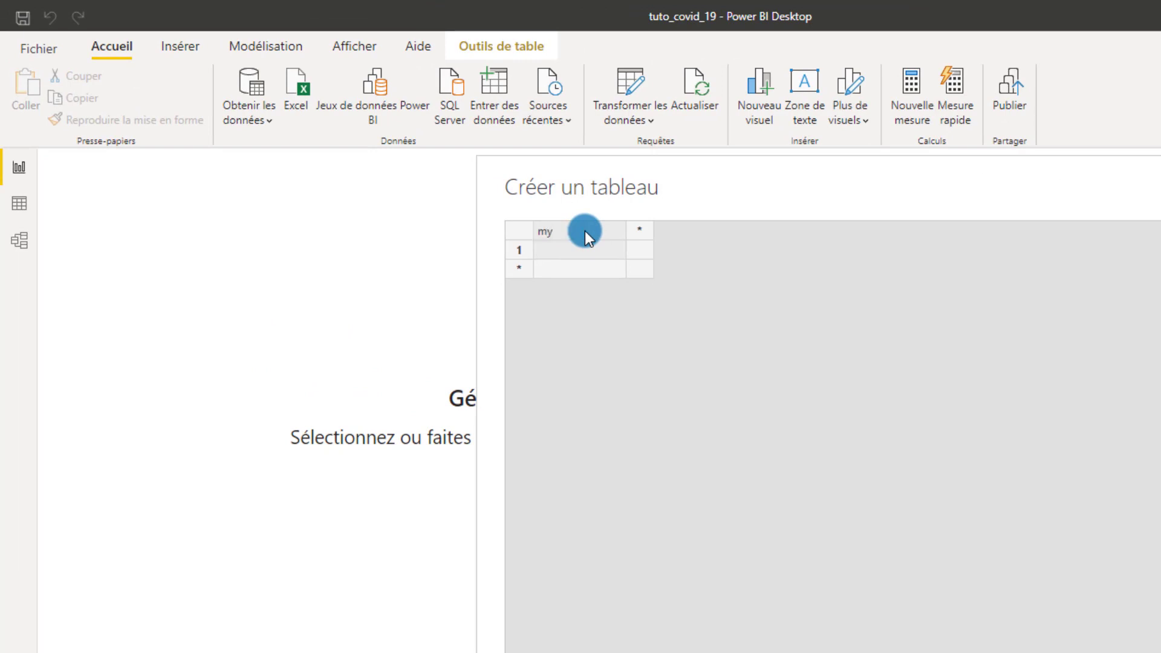
text(Type)
click(561, 256)
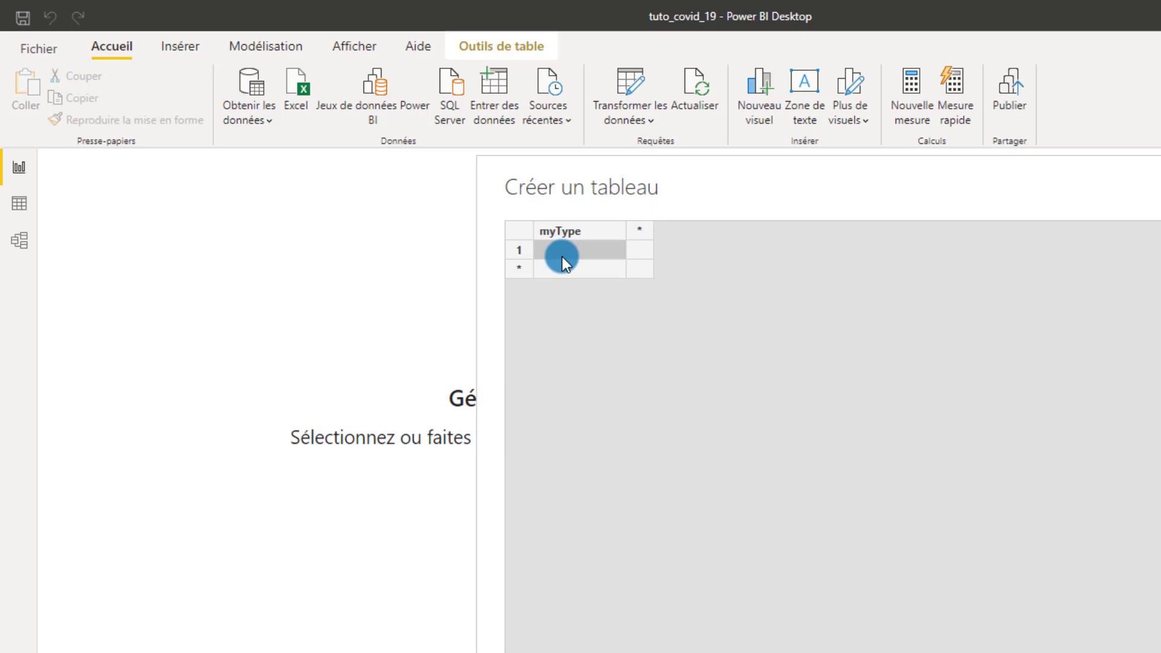
text(Raw)
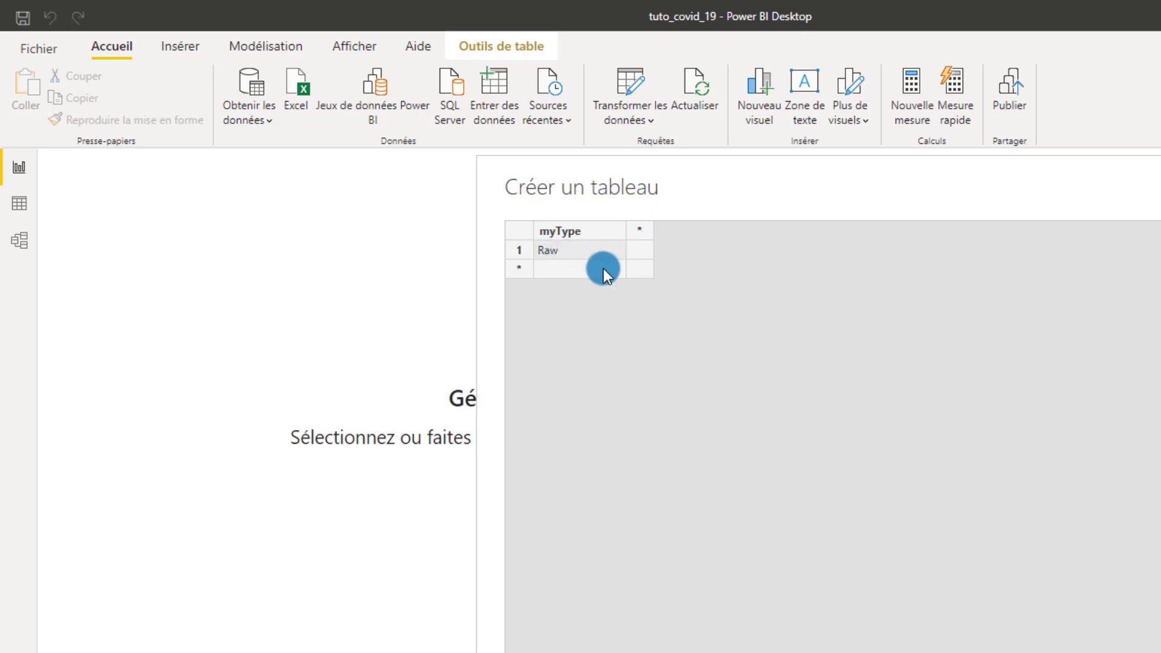
click(602, 268)
text(per 1)
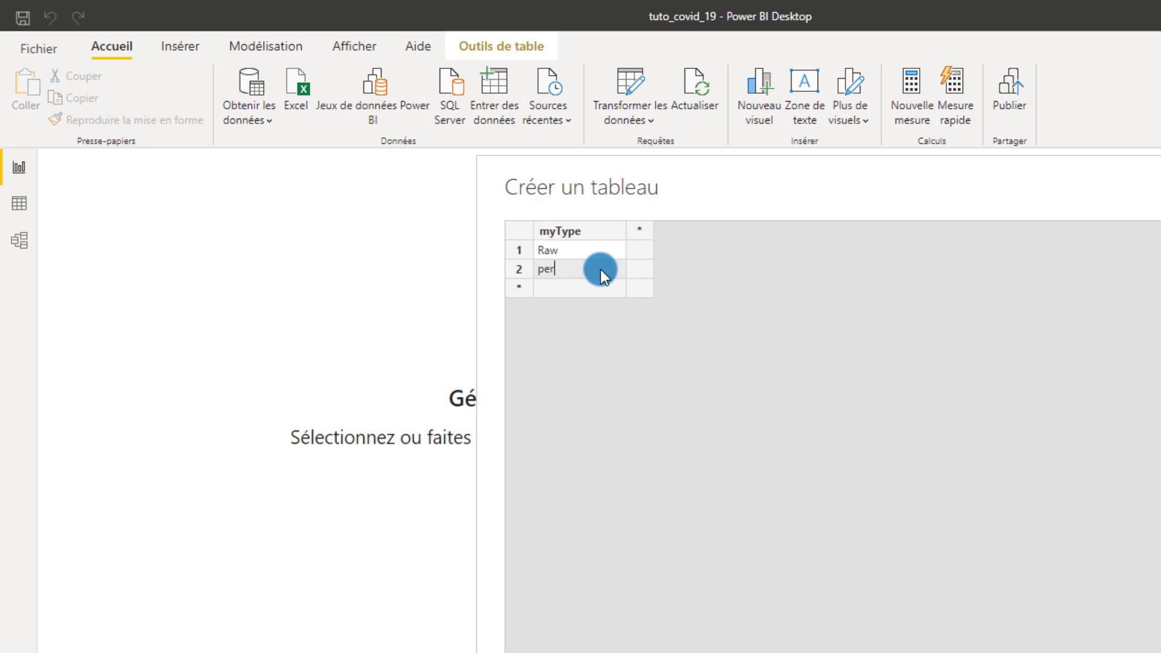
text(00k inhab.)
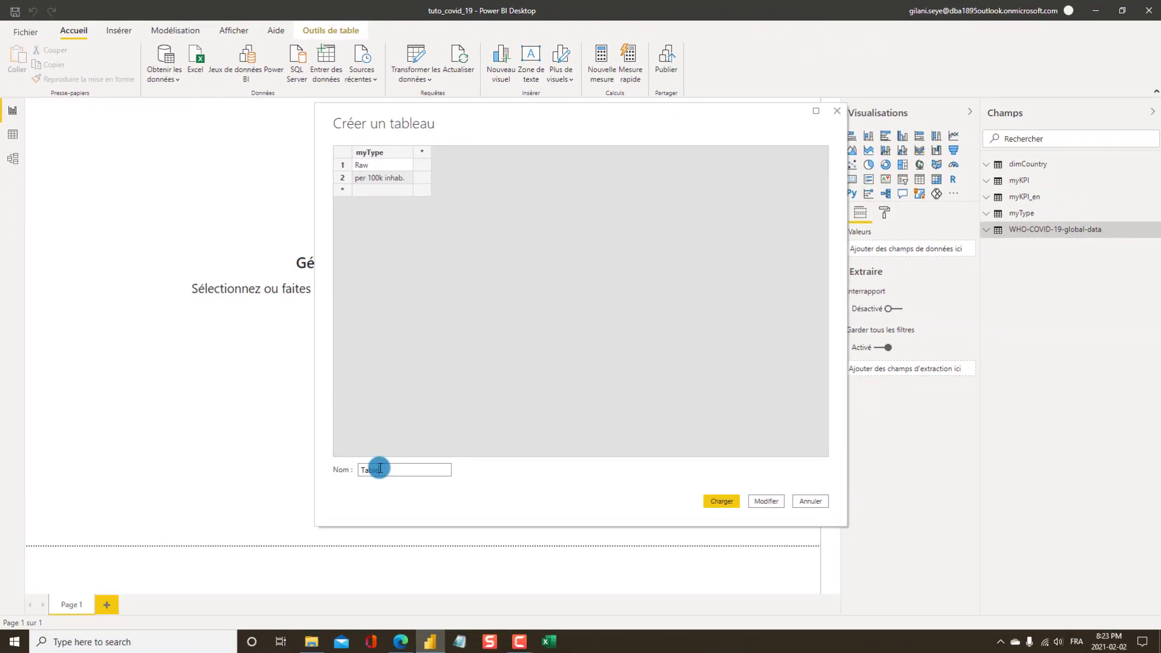
Name the English type table myType_en and load it into the model
drag(379, 469, 345, 469)
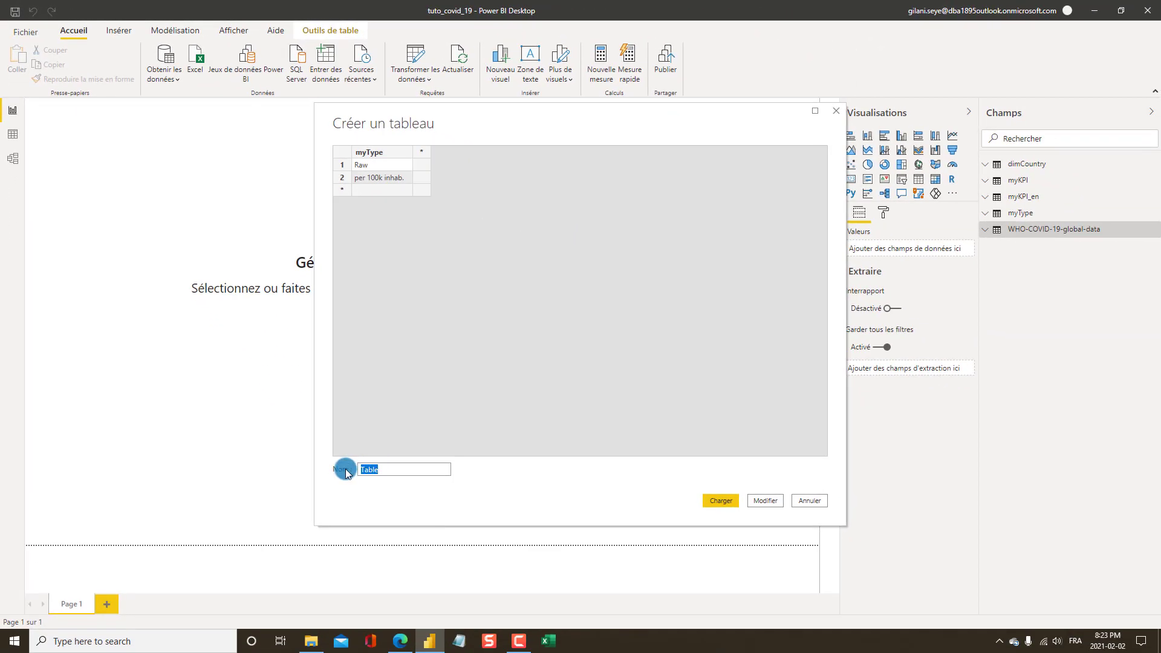
text(myType_en)
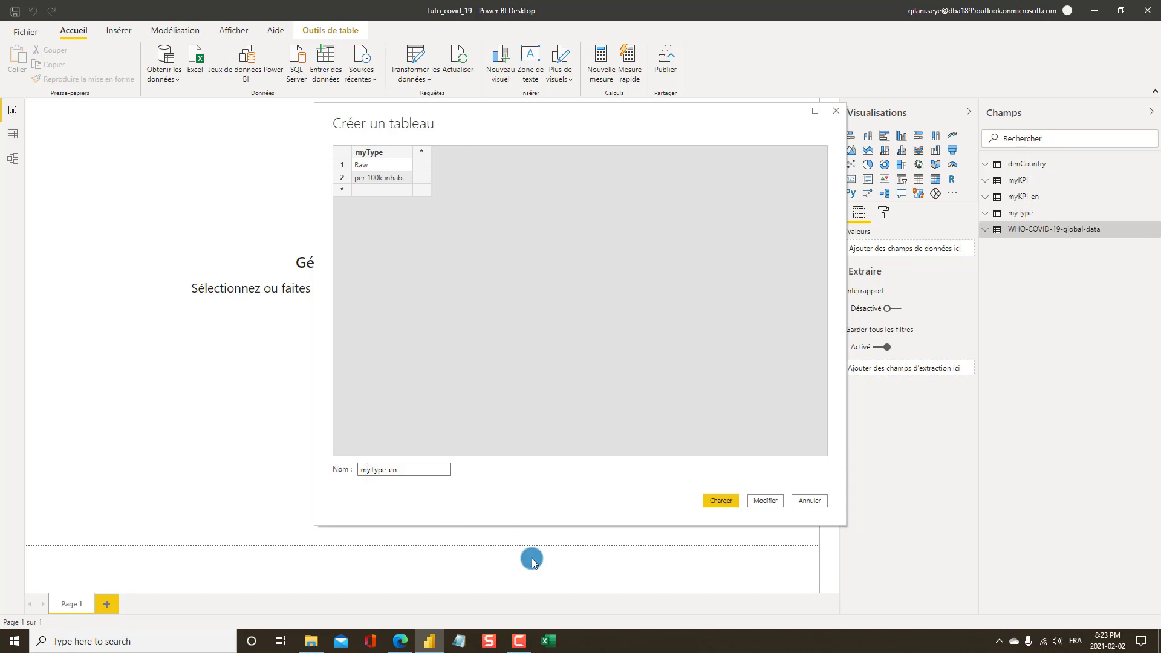
click(720, 503)
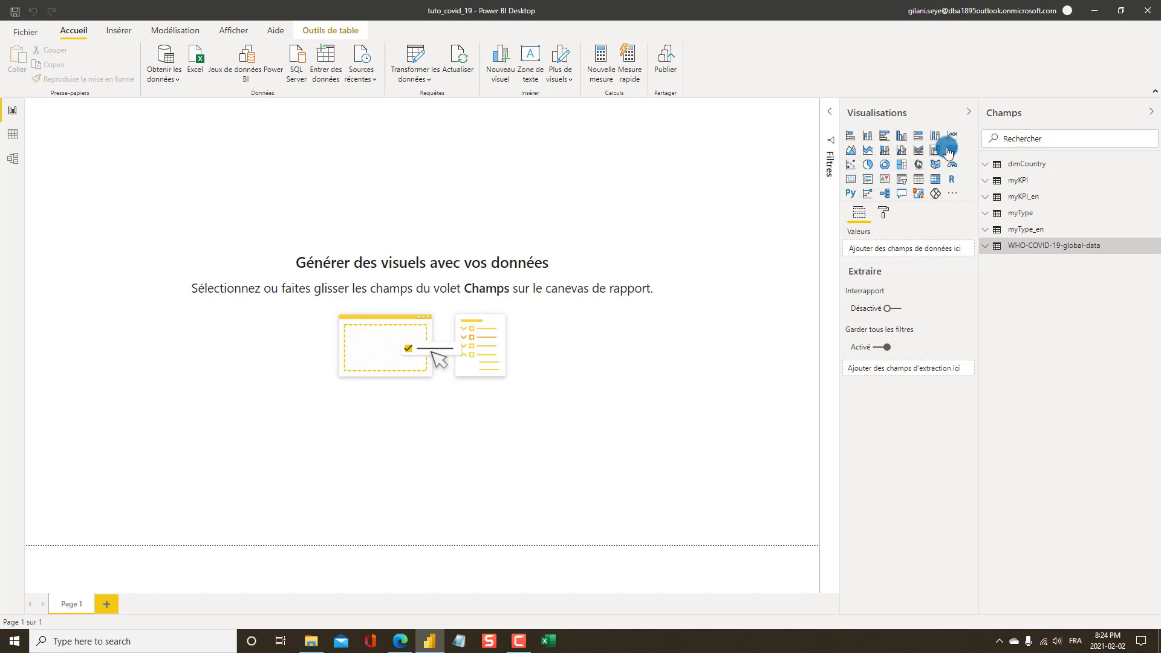
Add a slicer on the mesKPI_fr field of myKPI and place it at about X 66, Y 79 on Page 1
click(900, 180)
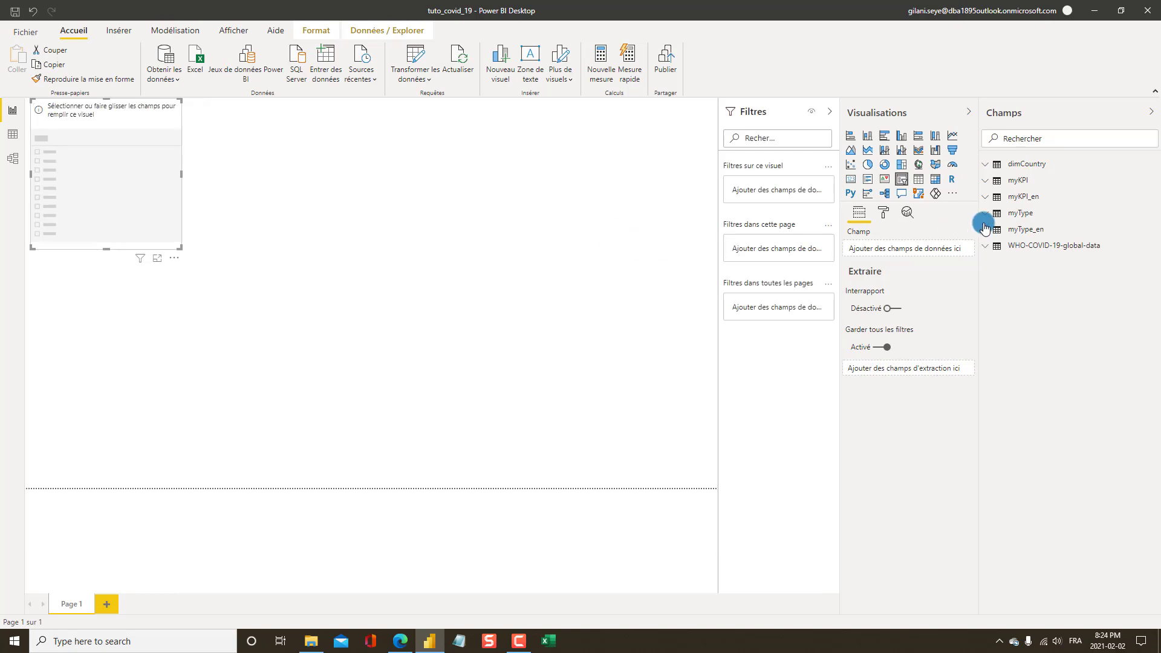
click(988, 181)
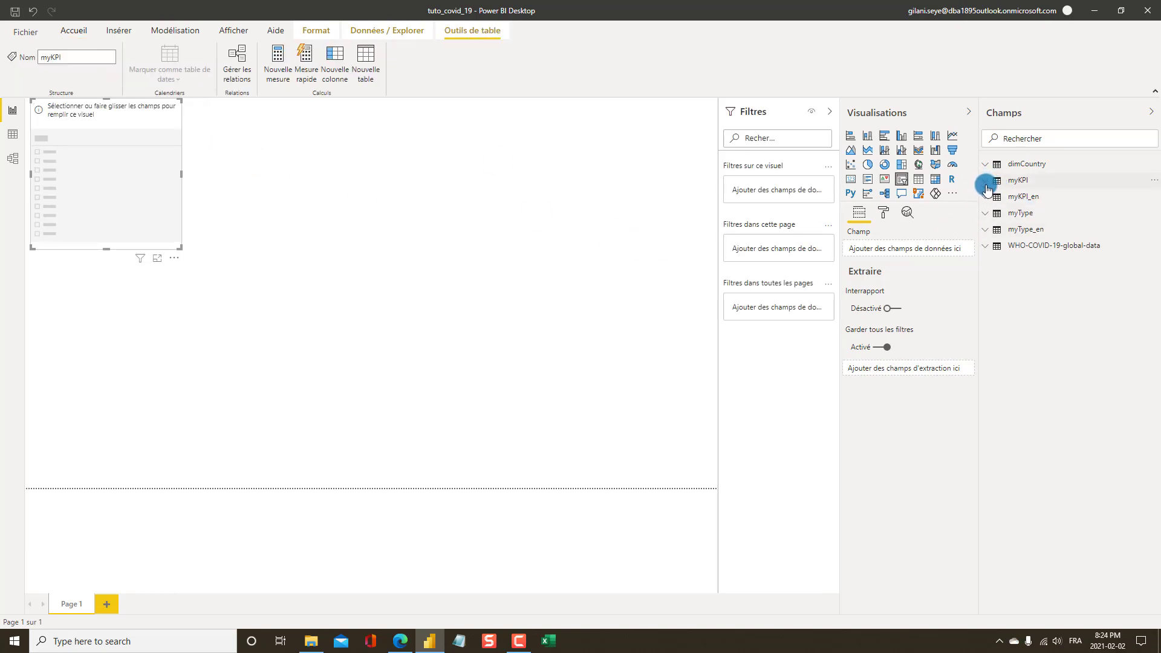
click(988, 181)
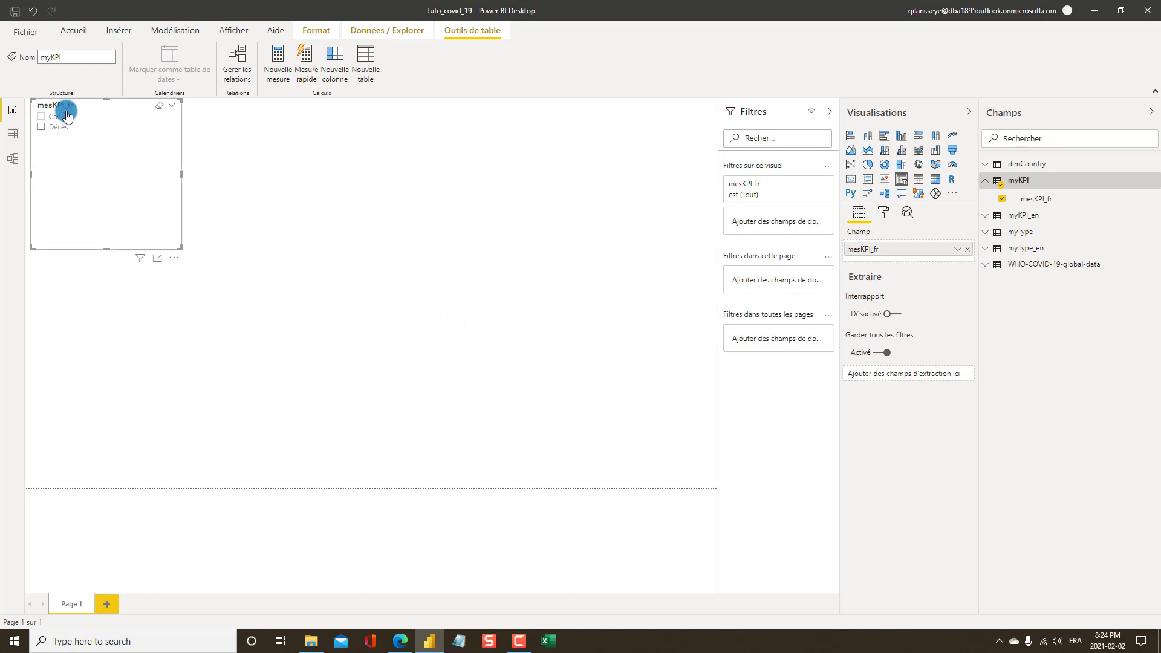
drag(88, 100, 113, 139)
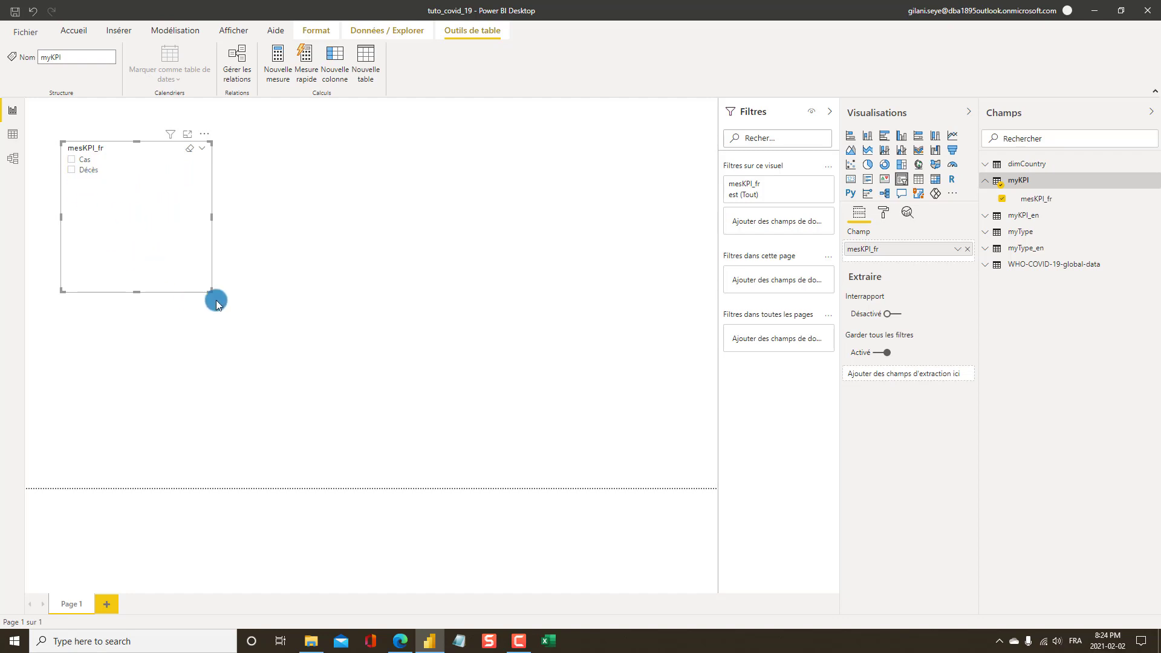
Set the orientation of the mesKPI_fr slicer to Horizontale in its general formatting
click(882, 216)
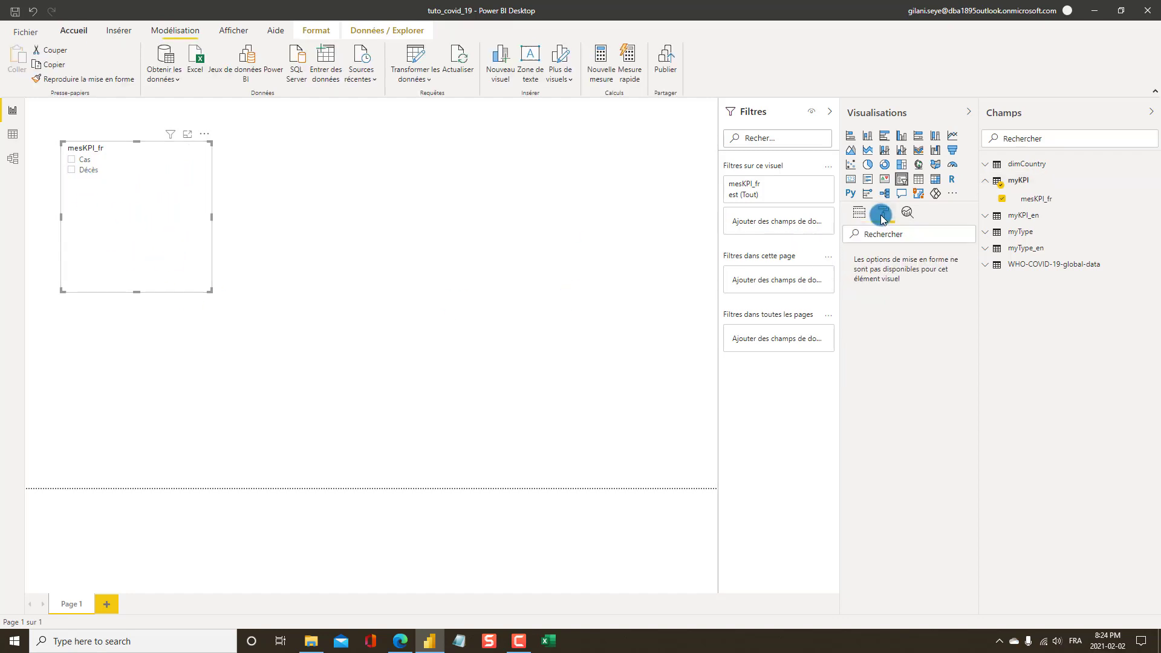
click(868, 256)
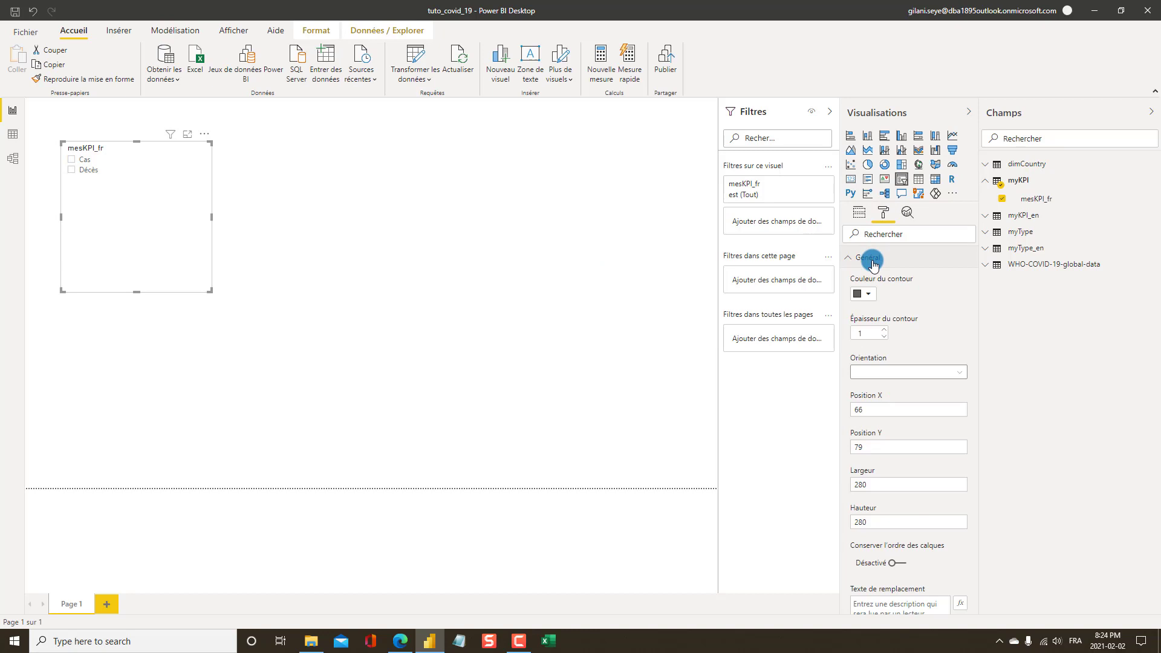
click(891, 371)
click(888, 402)
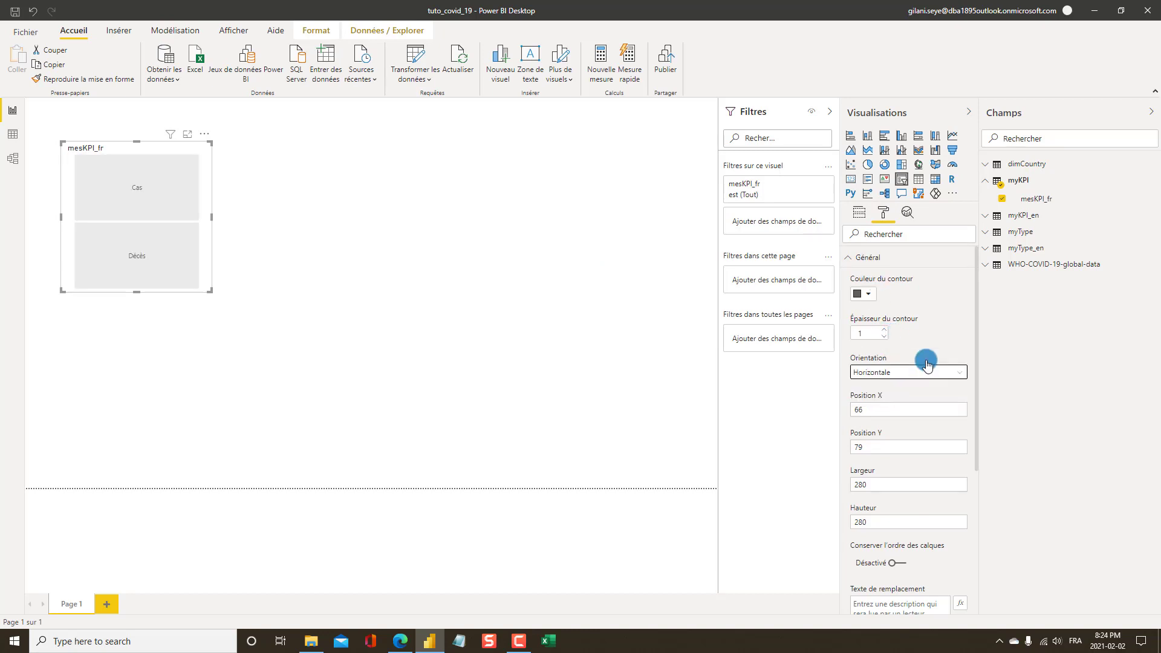
click(849, 260)
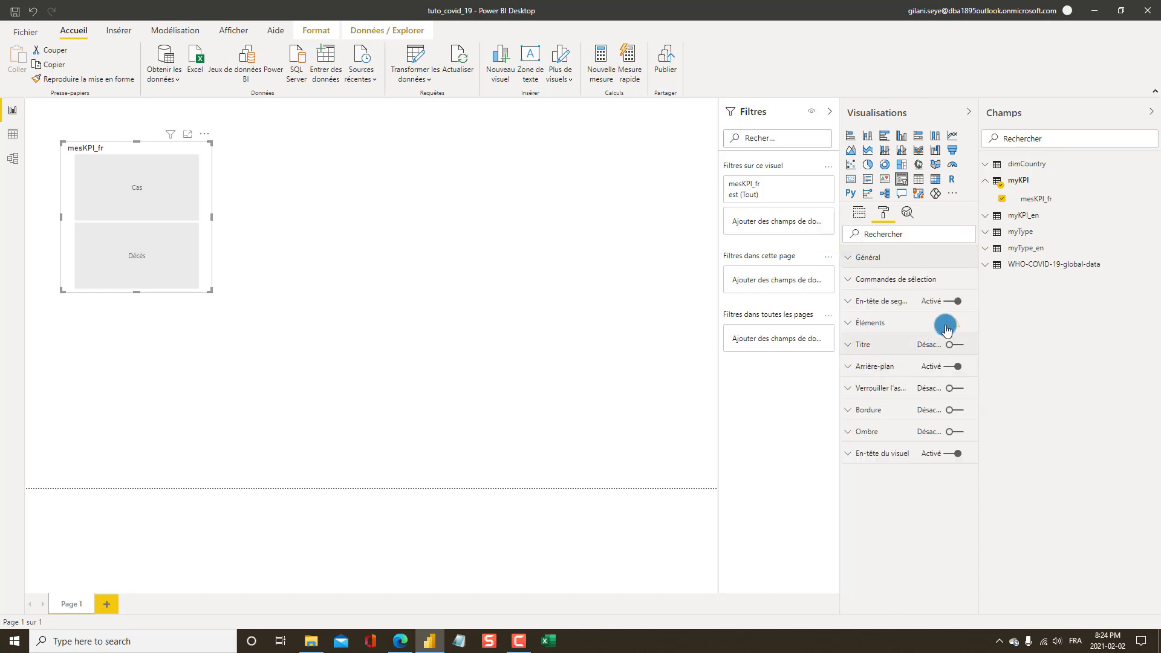
Turn off the slicer header and shrink the slicer so Cas and Décès sit side by side in one row
click(948, 302)
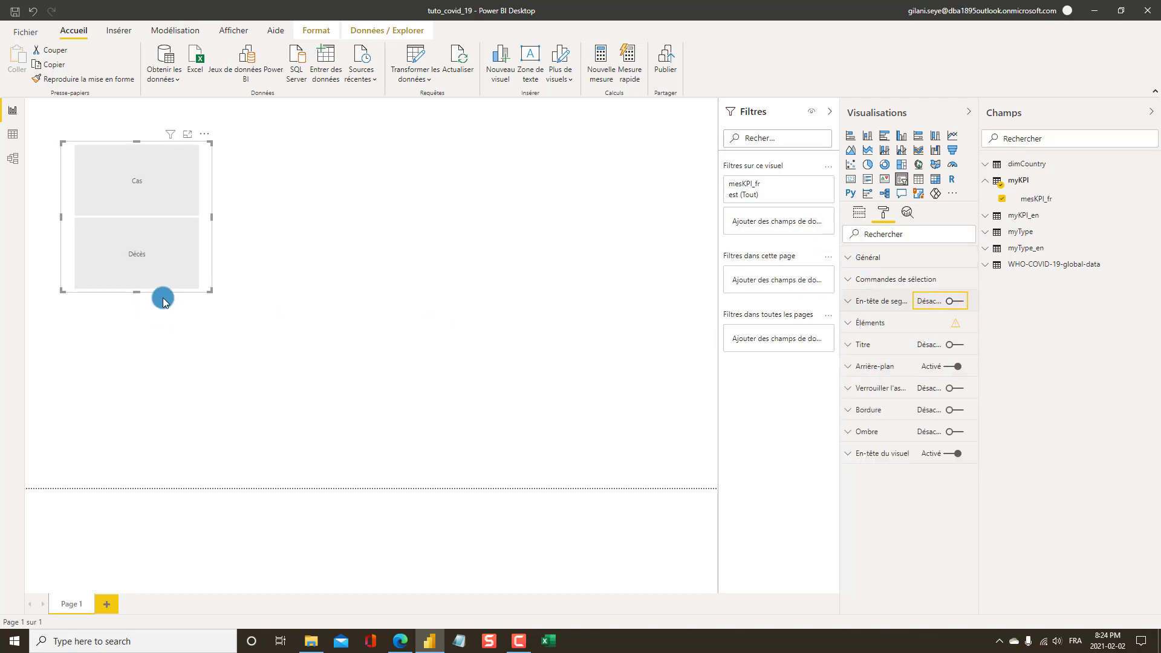
drag(249, 278, 172, 166)
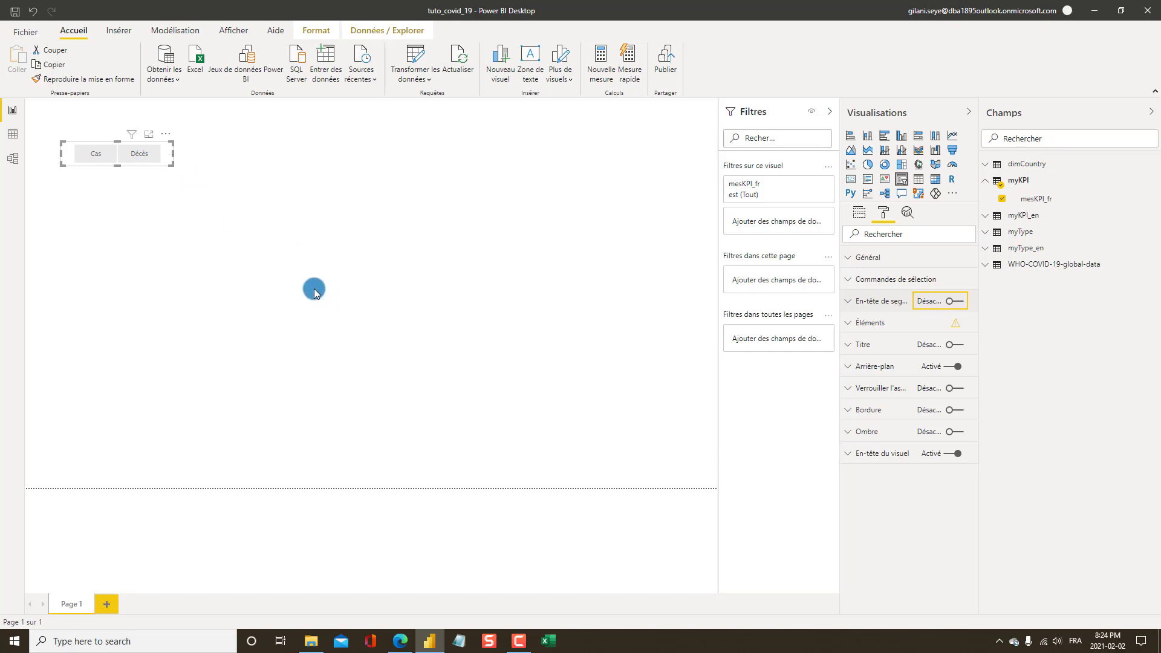
Turn on single selection (Sélection simple) for the mesKPI_fr slicer and deselect the visual
click(881, 282)
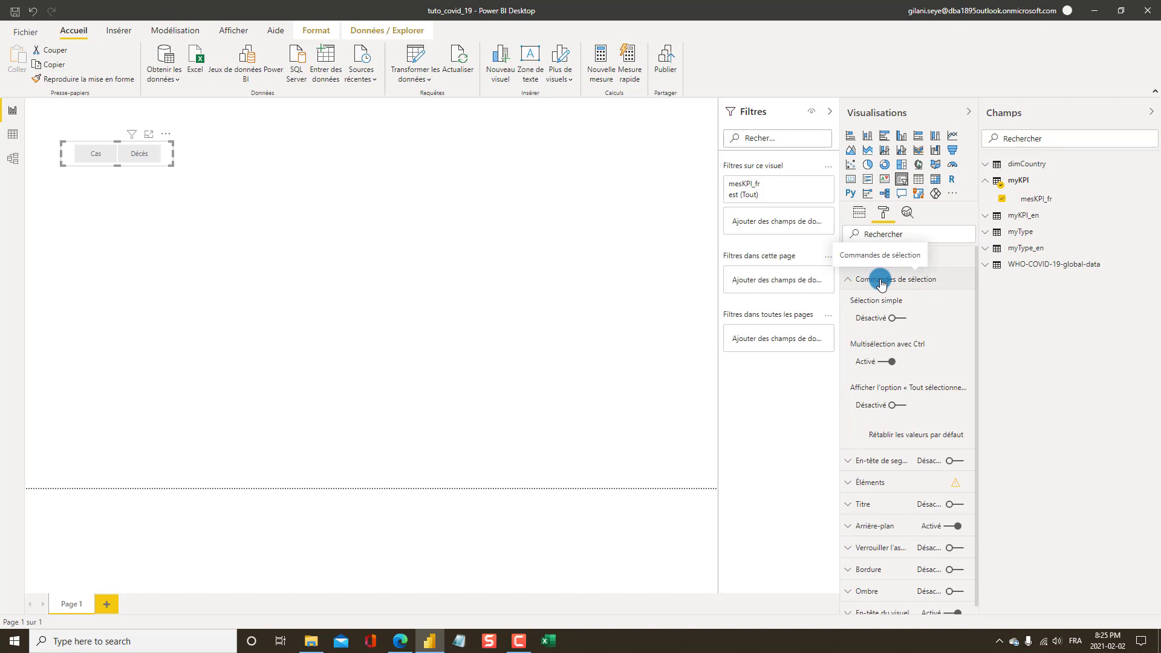
click(900, 320)
click(182, 281)
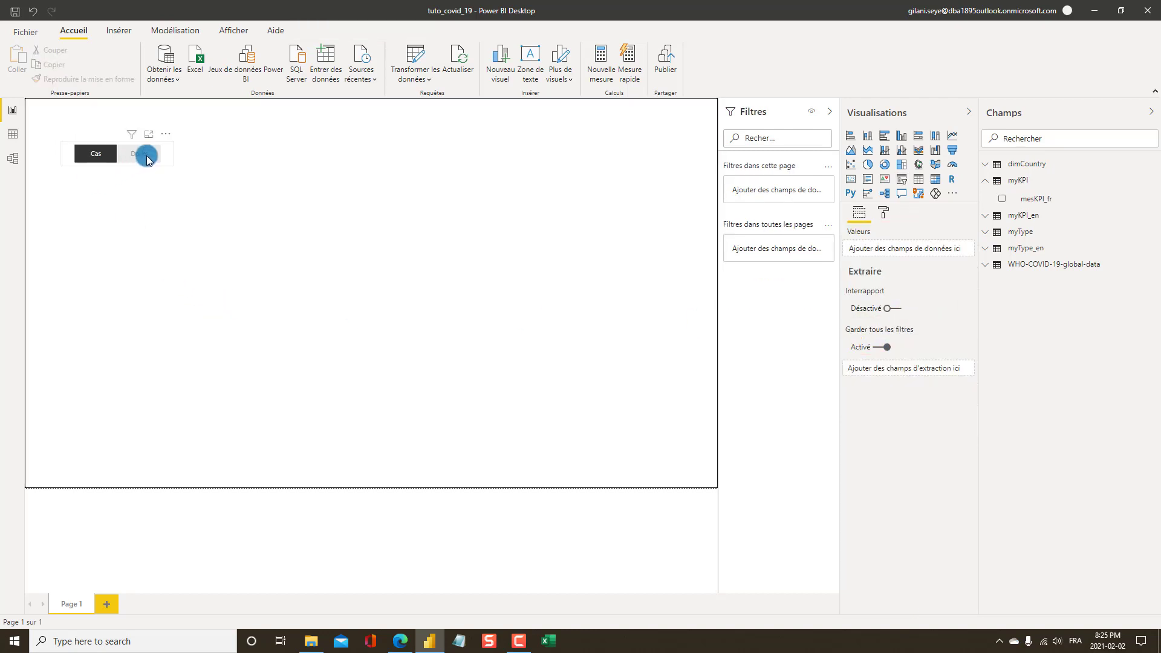
Try switching the slicer between Cas and Décès, and delete the stray question-and-answer visual from the page
click(147, 156)
click(81, 158)
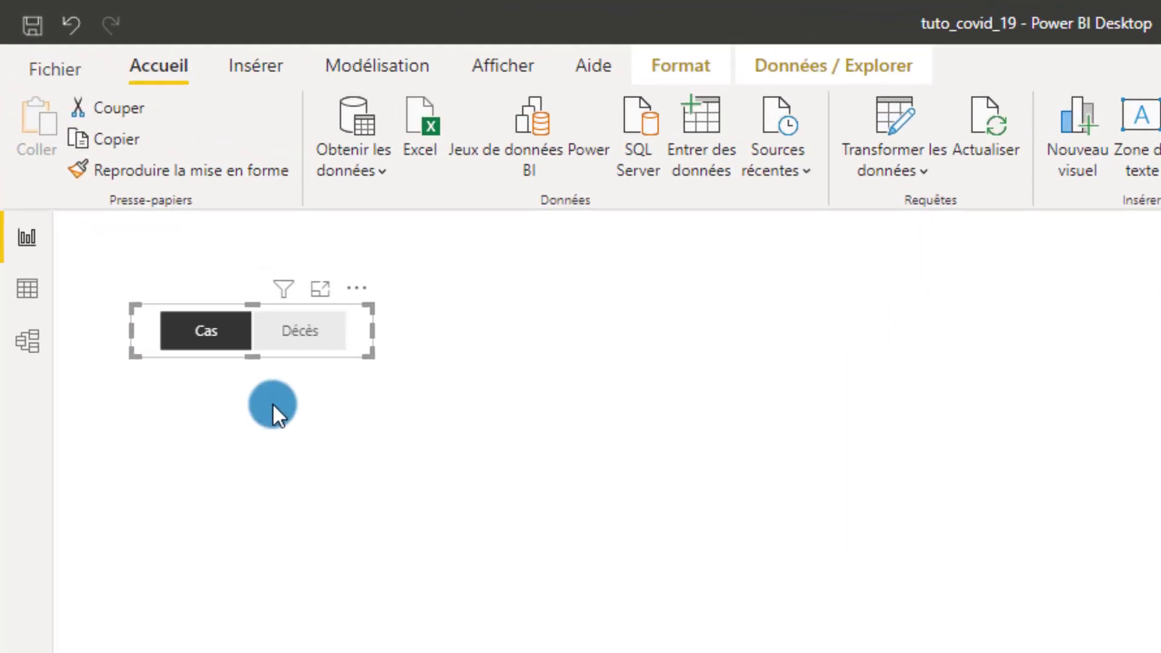
click(304, 329)
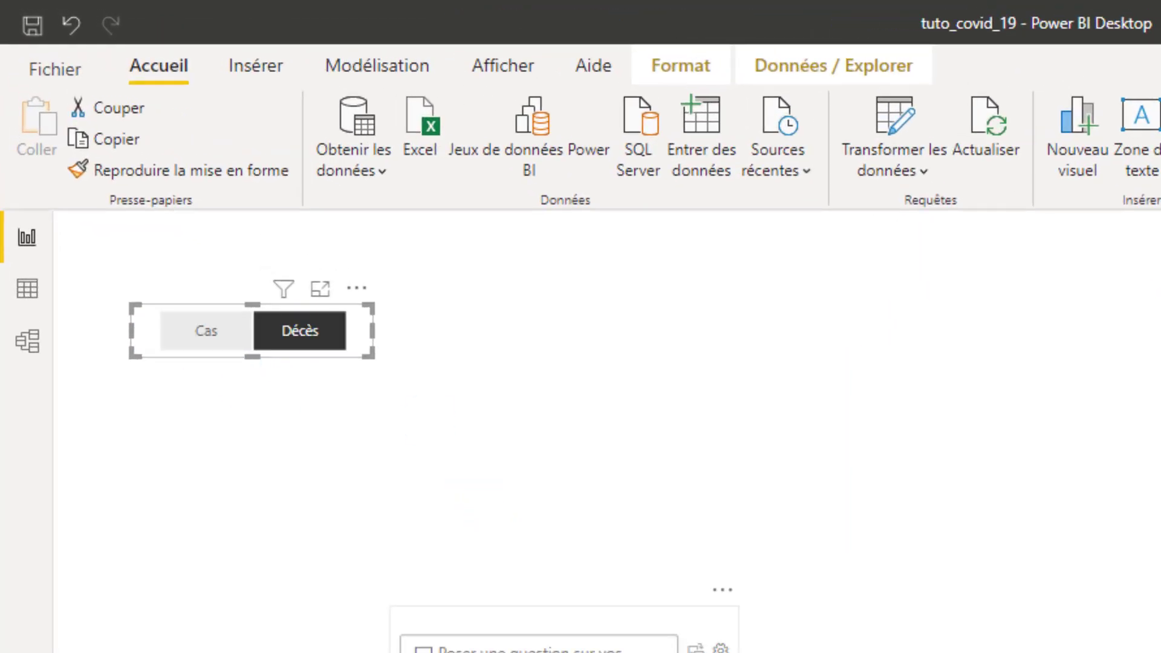
click(731, 647)
key(Delete)
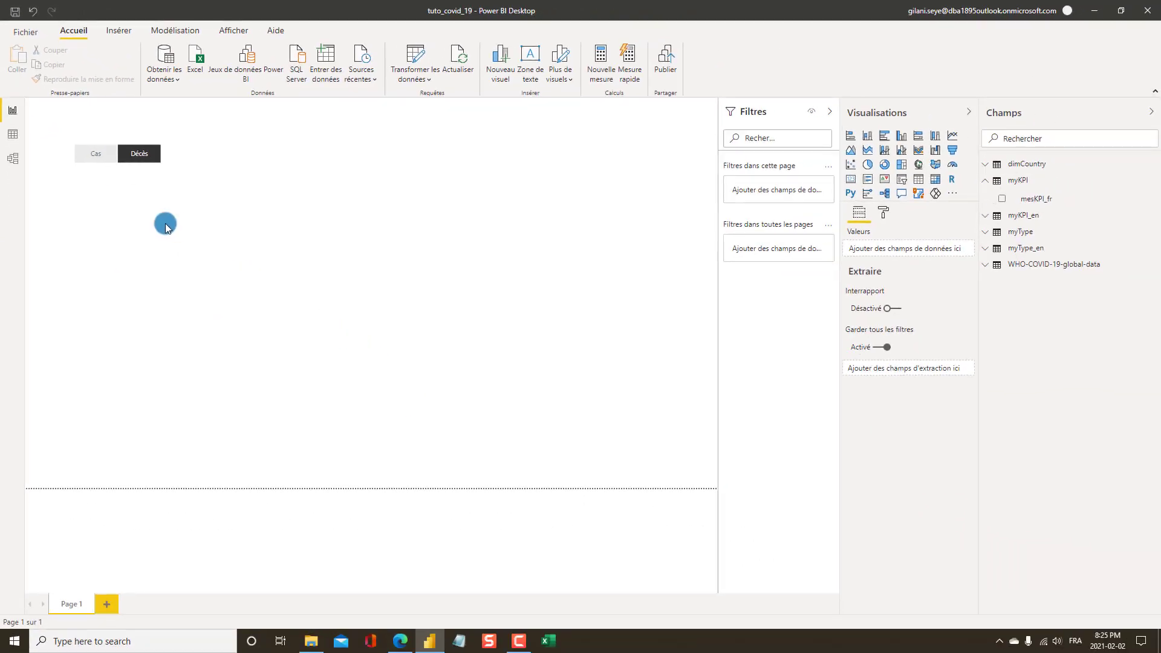
Test the slicer's single selection by alternating between Cas and Décès, finishing on Décès
click(89, 155)
click(142, 156)
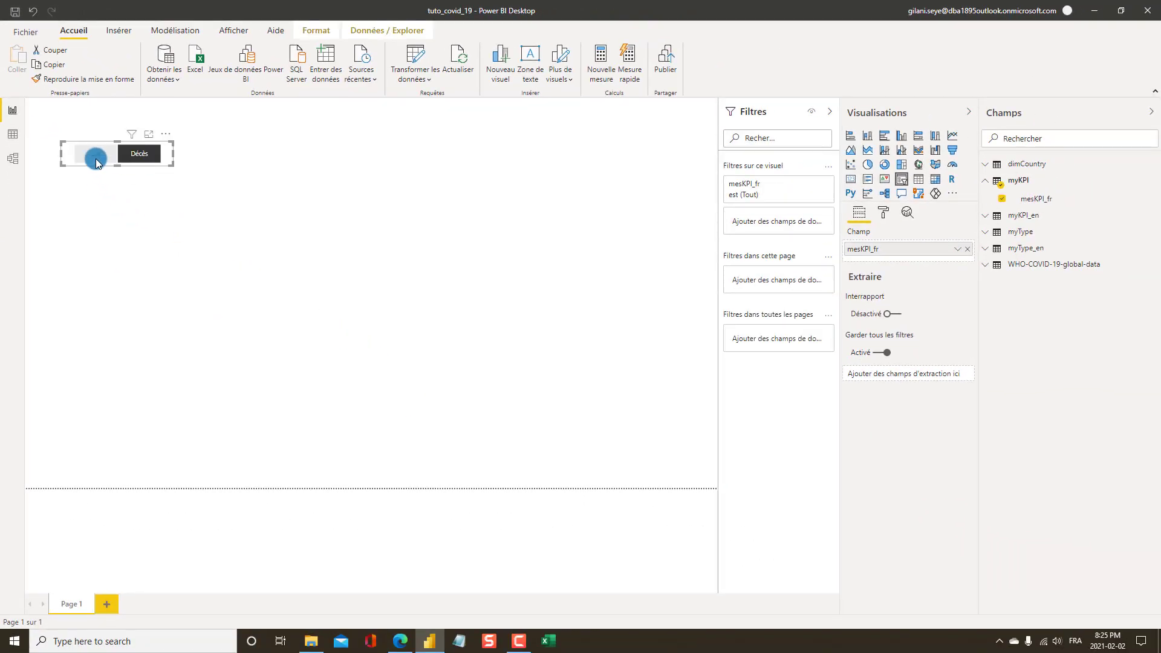
click(96, 159)
click(139, 156)
click(170, 197)
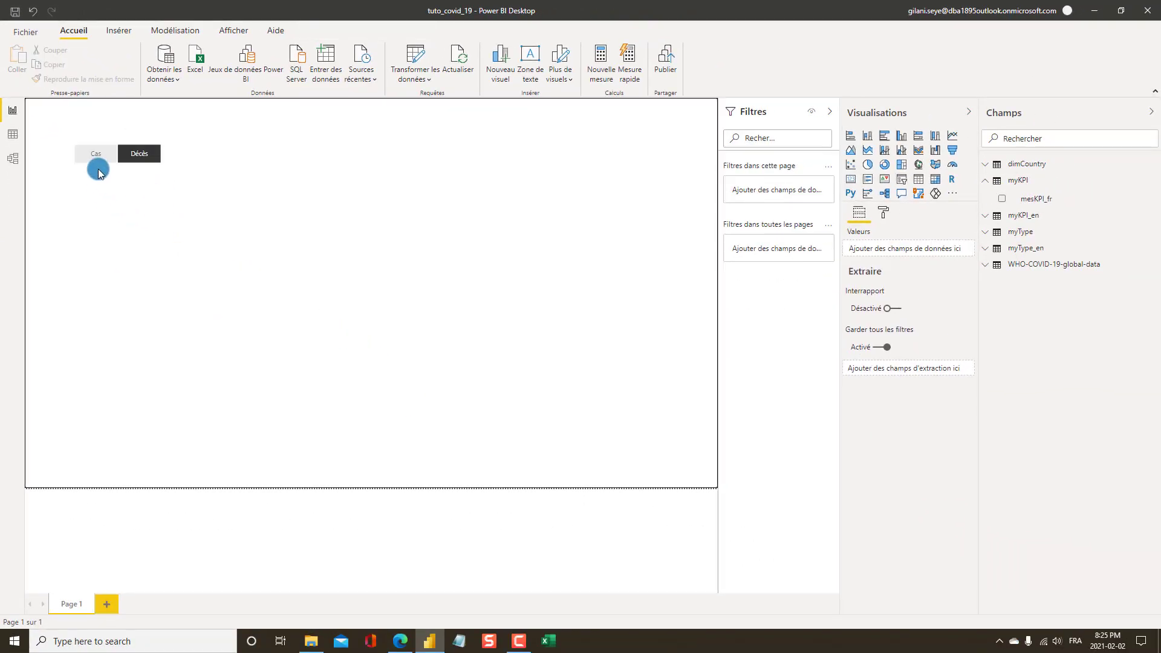
Turn off the visual header (En-tête du visuel) of the mesKPI_fr slicer and delete the stray question-and-answer visual
click(139, 162)
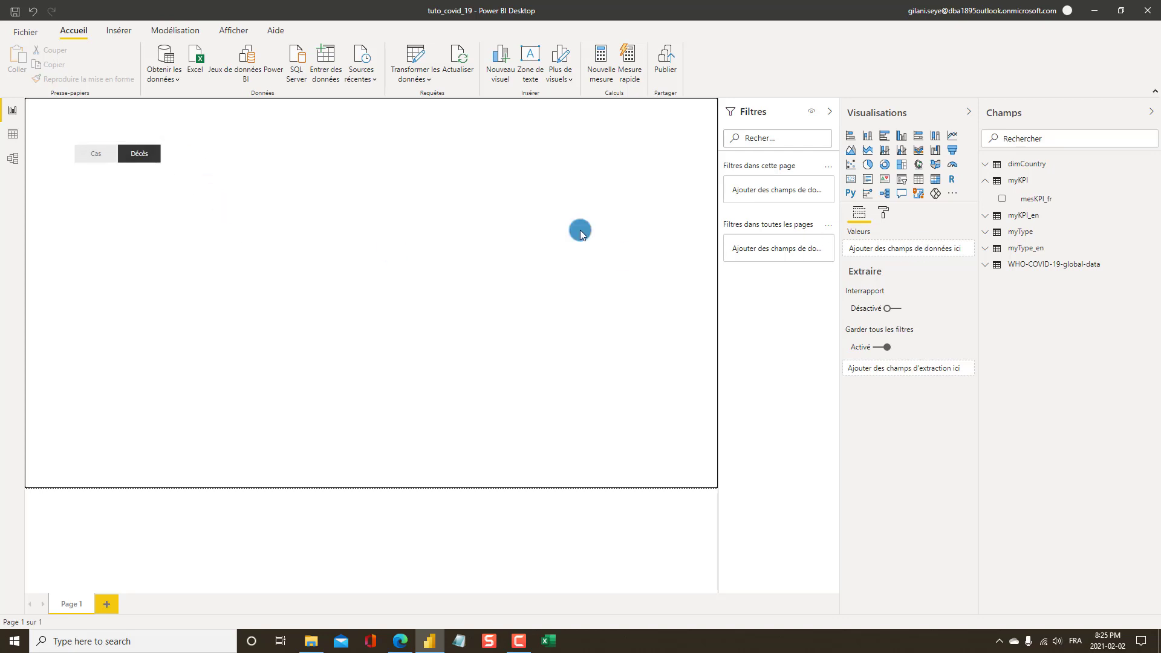
click(167, 148)
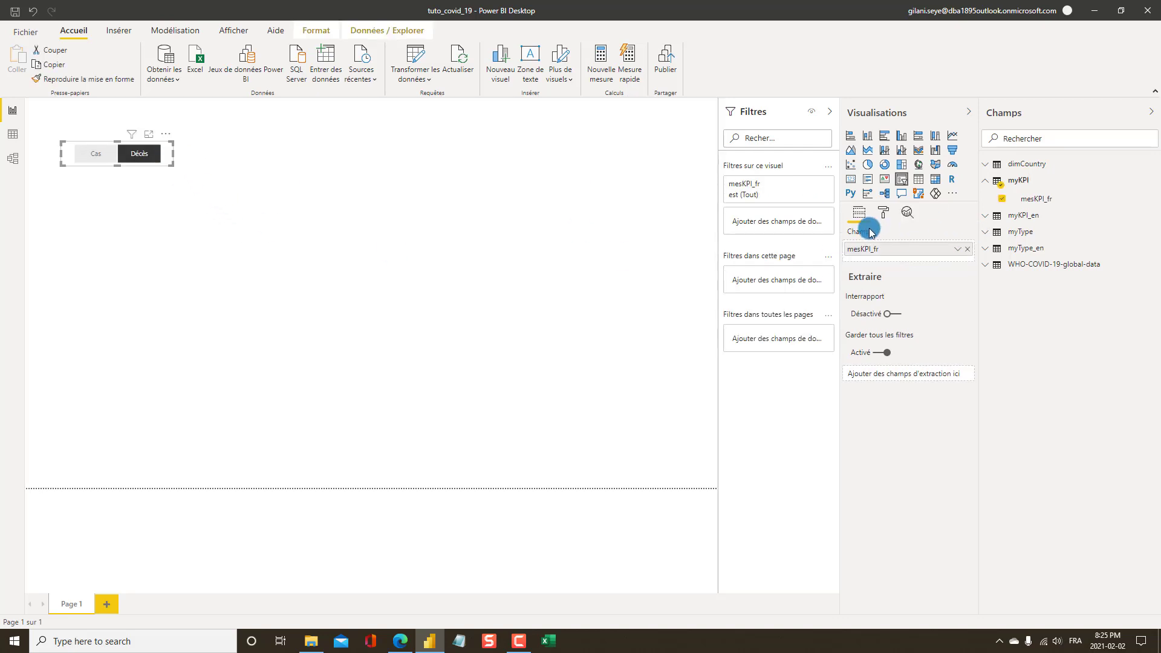
click(882, 217)
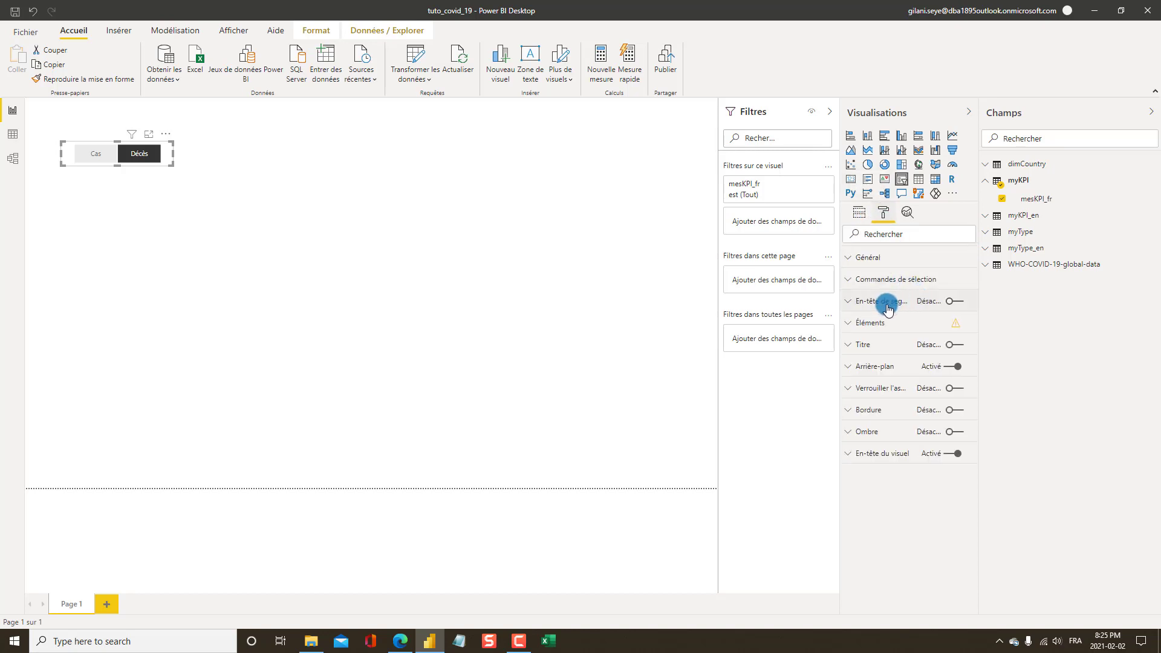
click(875, 279)
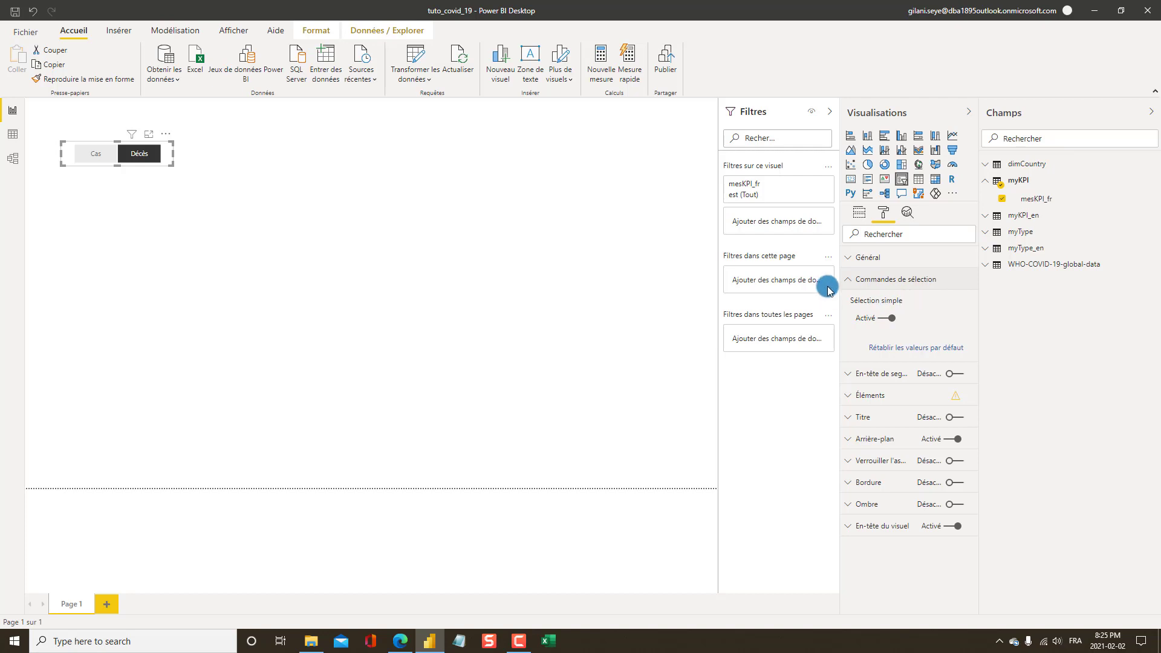
click(850, 281)
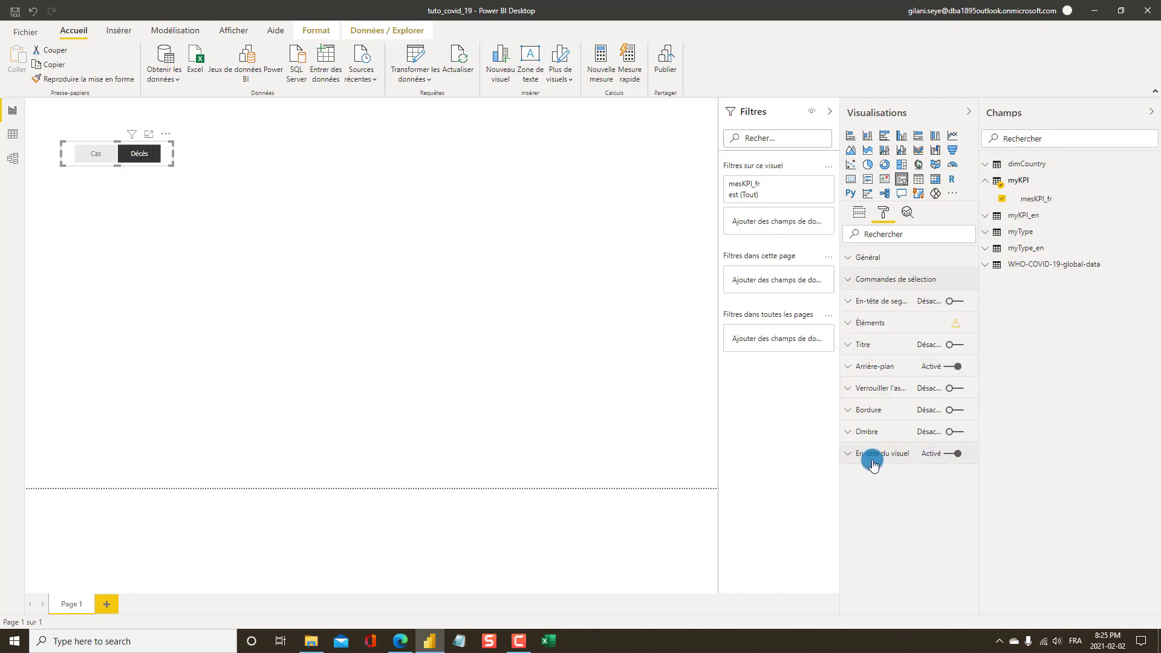
click(944, 458)
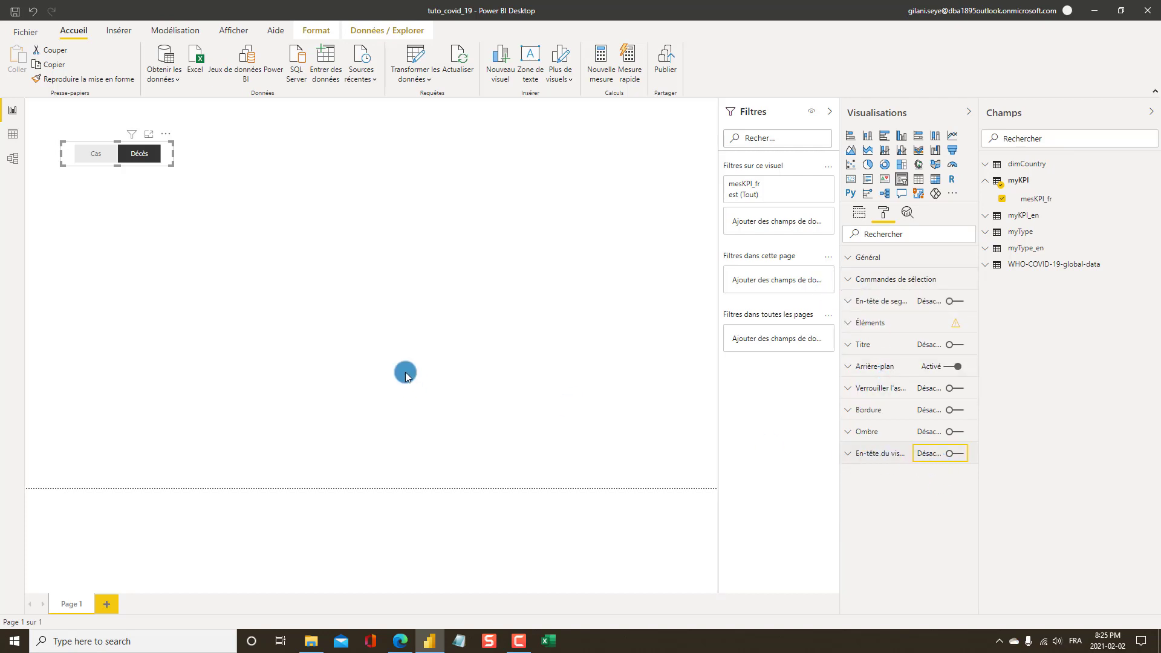
click(947, 367)
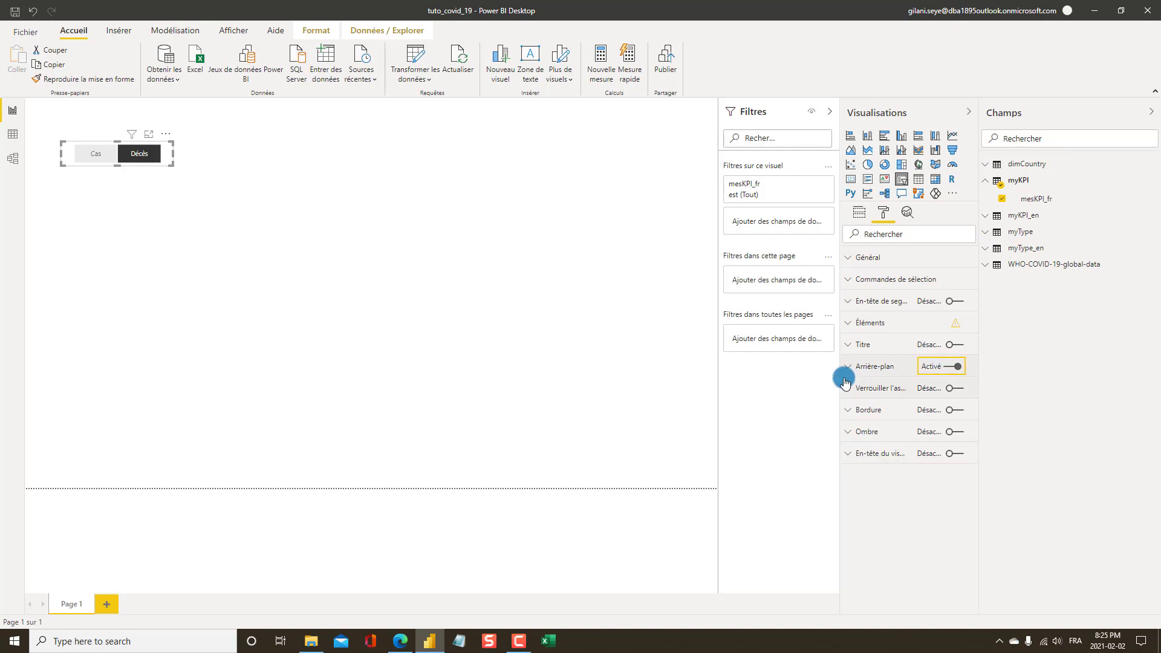
double_click(98, 178)
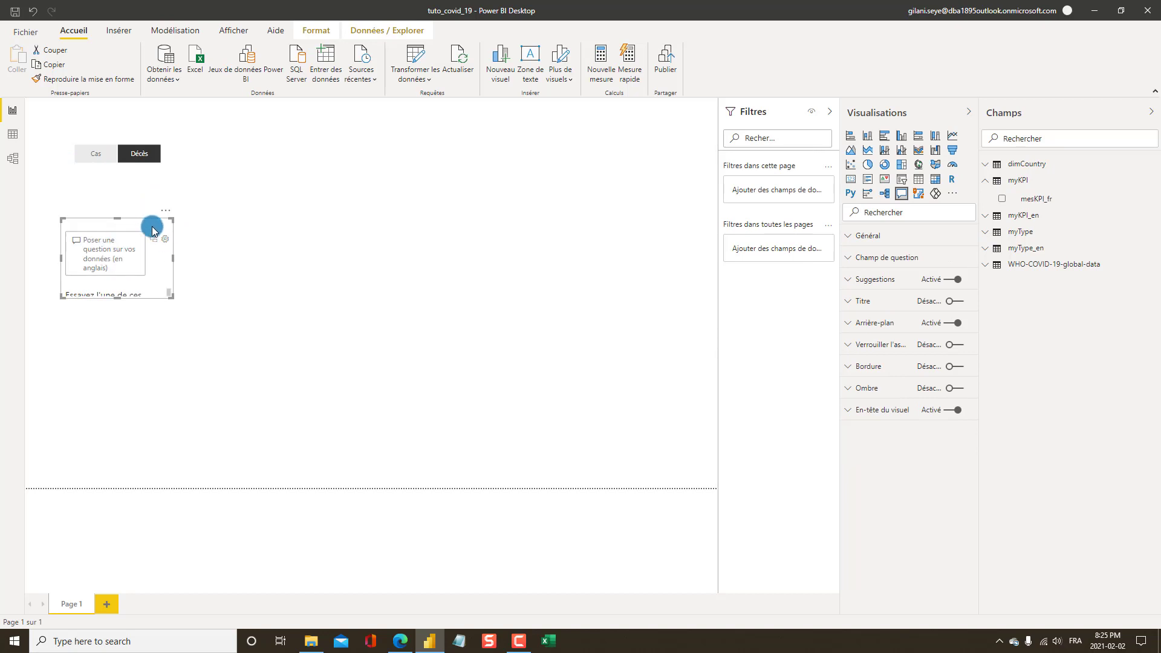
key(Delete)
Duplicate the mesKPI_fr slicer and place the copy directly beside the original, on the same row
click(125, 164)
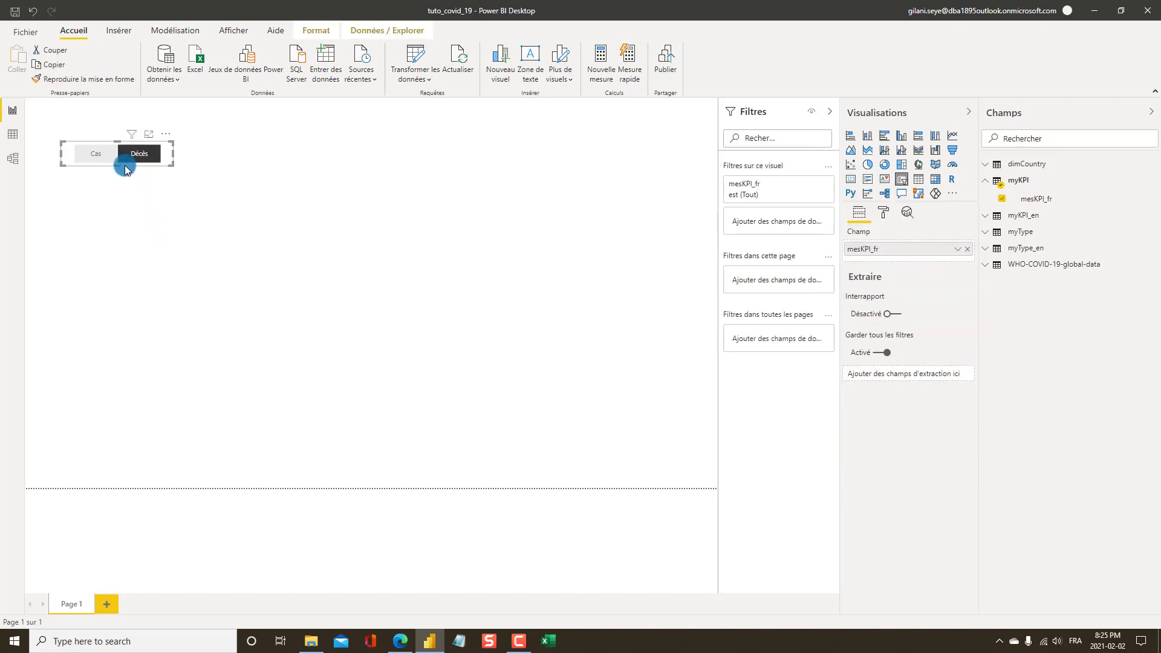
key(ctrl+c)
click(280, 194)
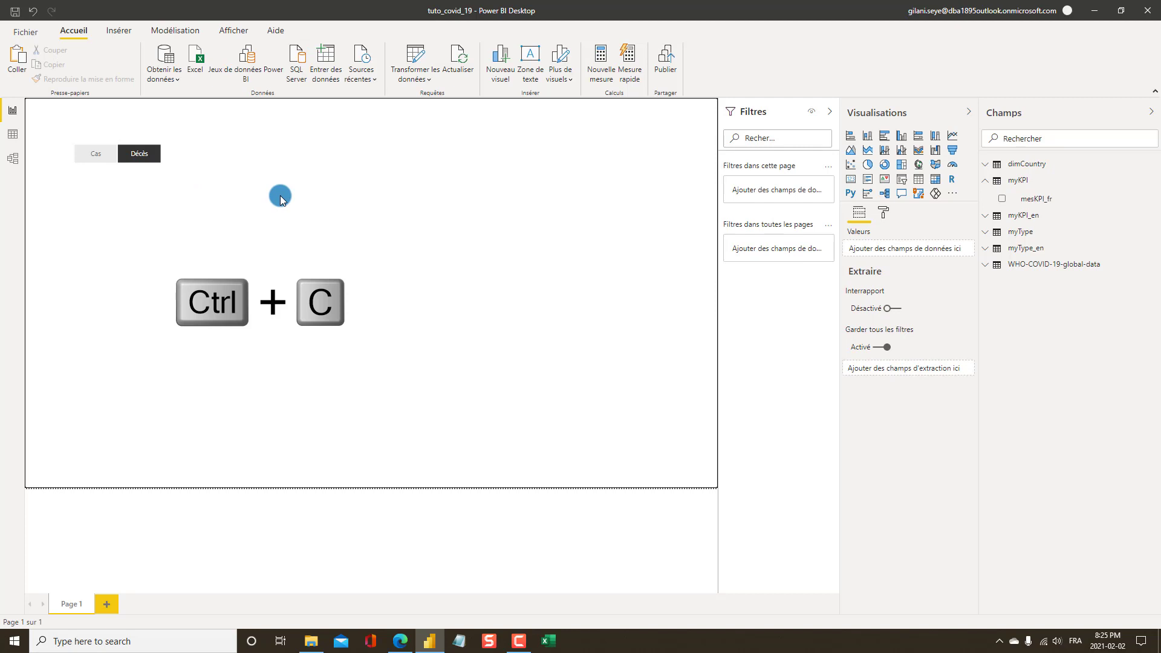
click(78, 157)
key(ctrl+v)
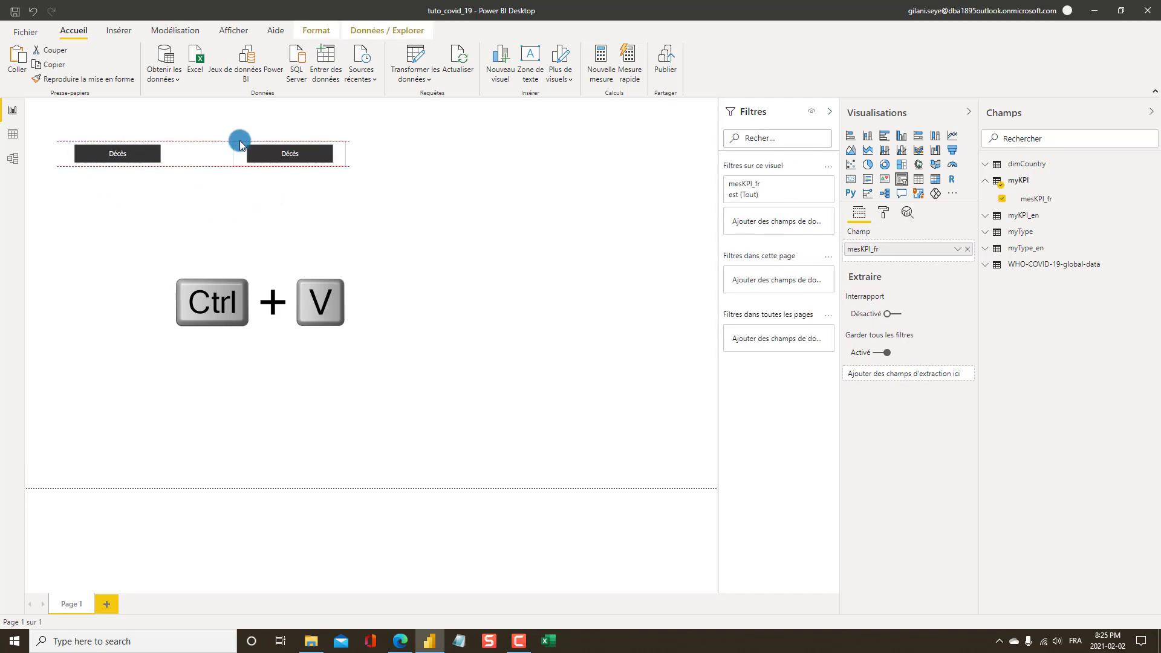
drag(240, 145, 179, 146)
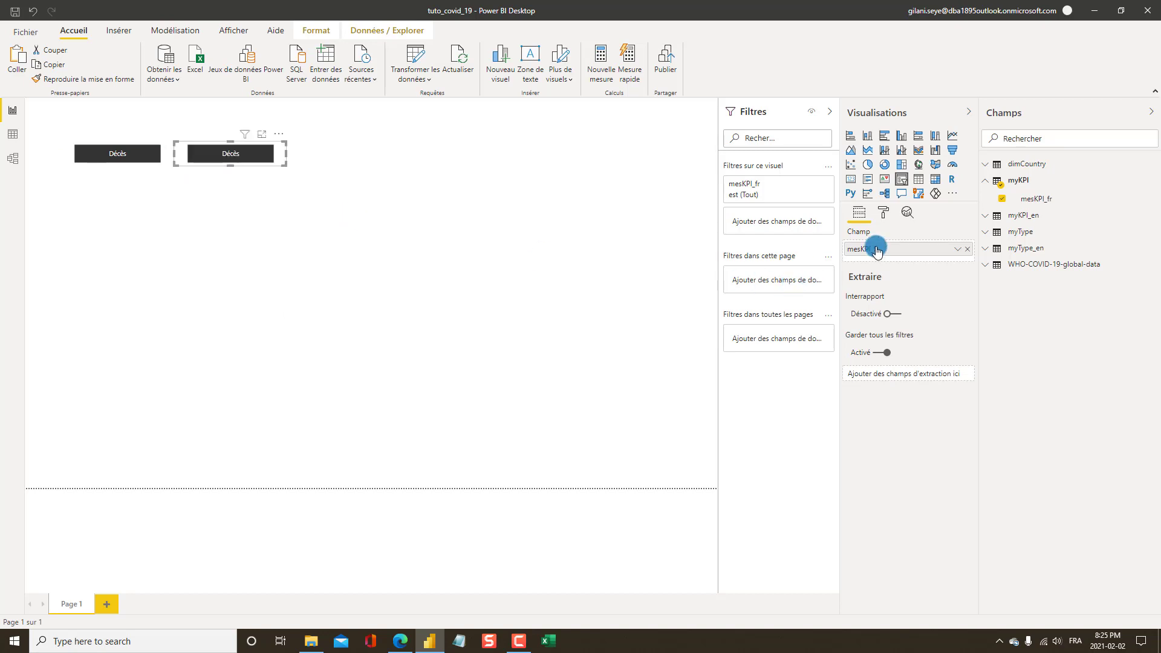
Replace the copied slicer's field with monType from myType and widen it so "pour 100k hab." fits on one line
click(968, 249)
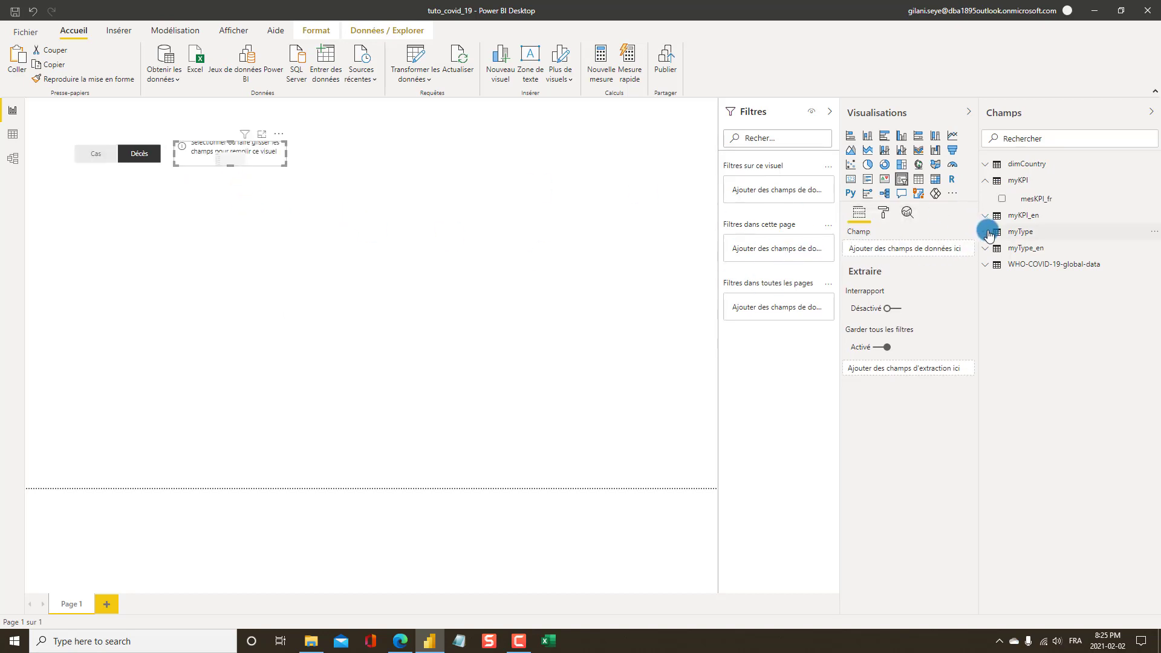
click(987, 235)
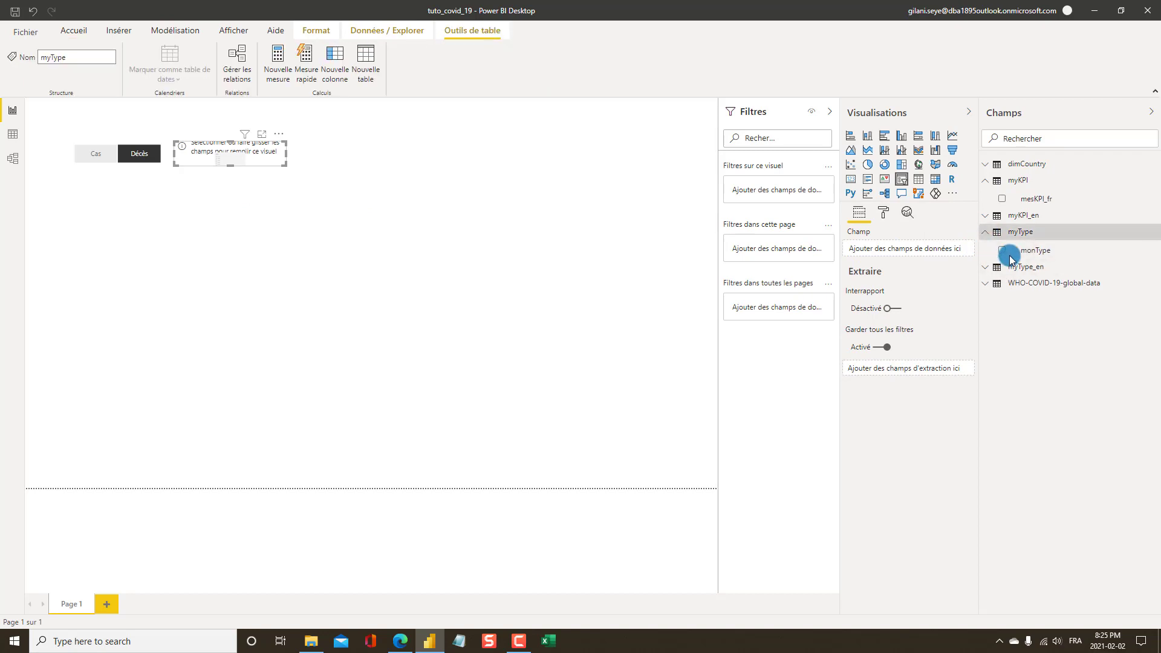
click(1002, 250)
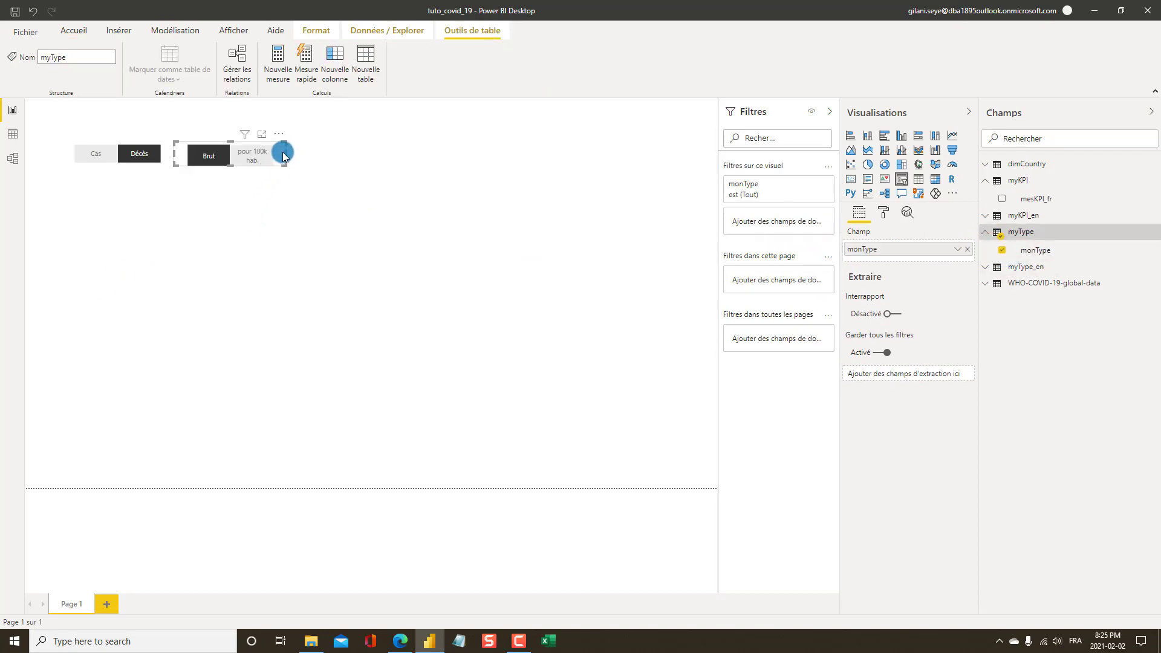
drag(283, 154, 318, 158)
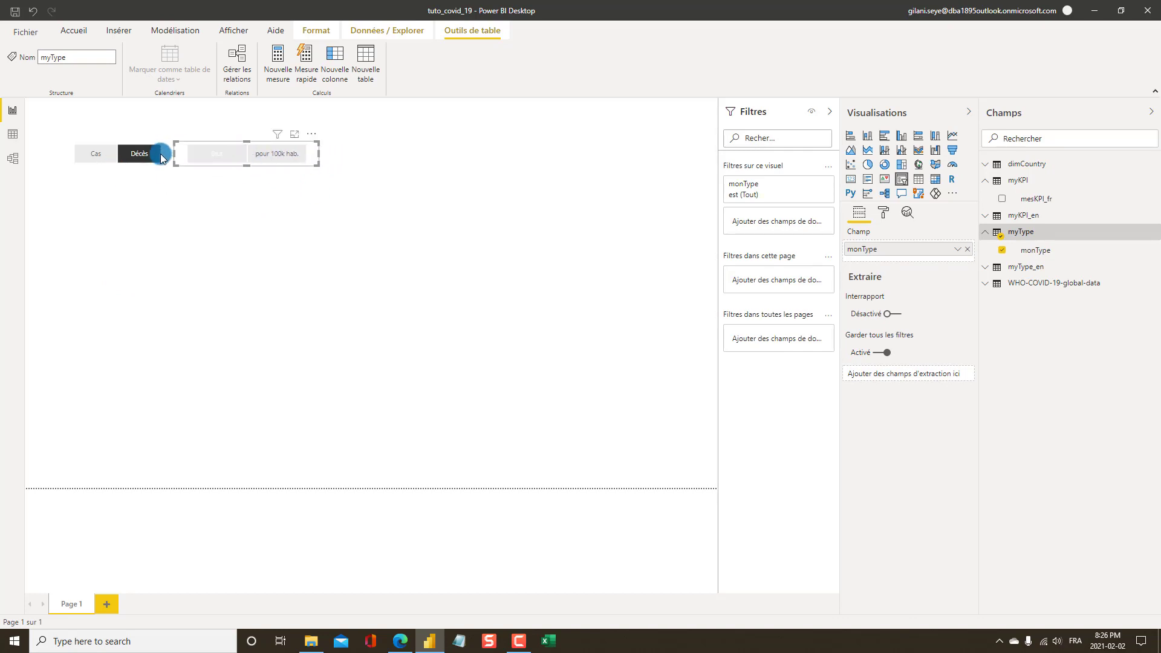
click(882, 215)
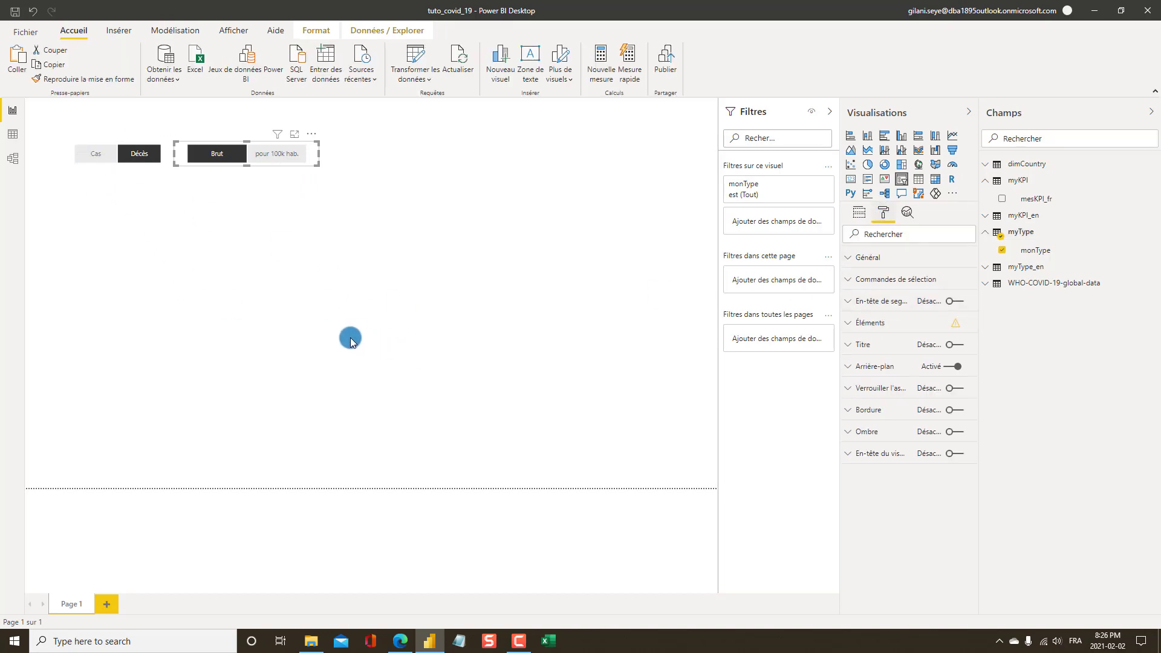
click(289, 202)
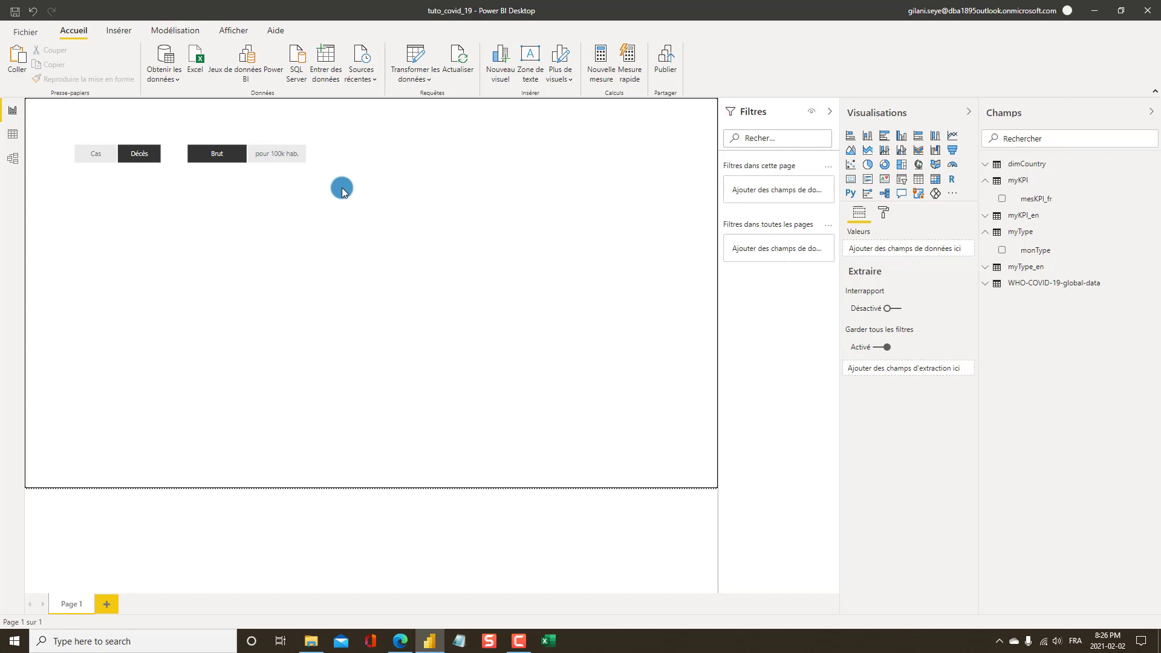
Rename the report page as fr and collapse the myKPI and myType tables in the field list
double_click(73, 604)
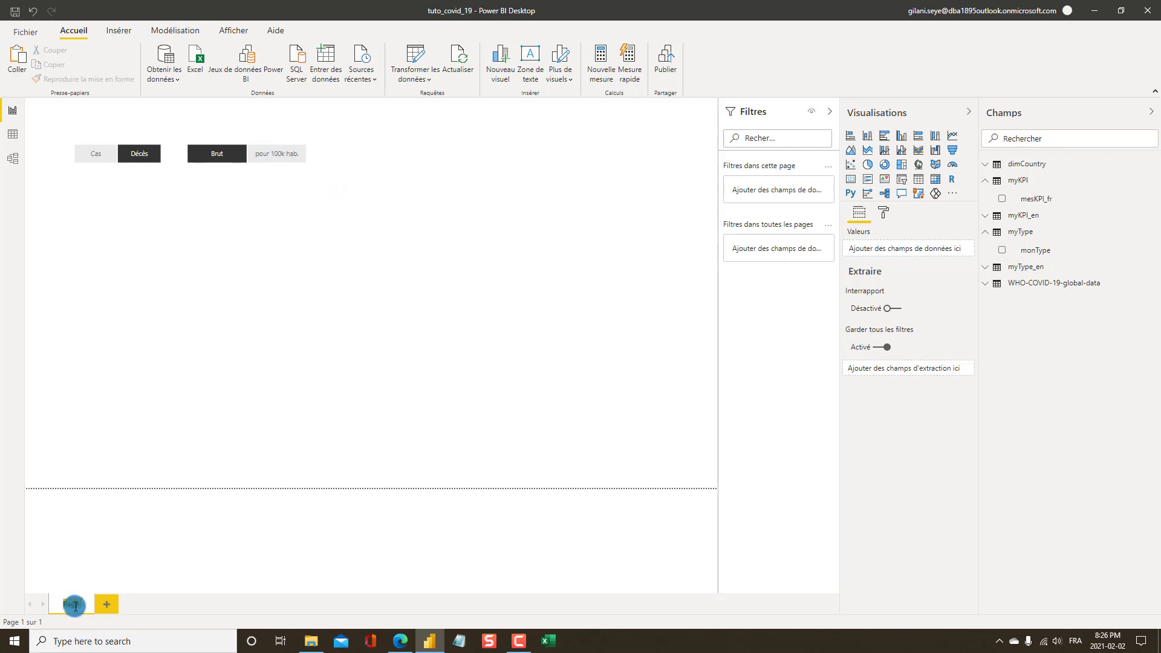
text(fr)
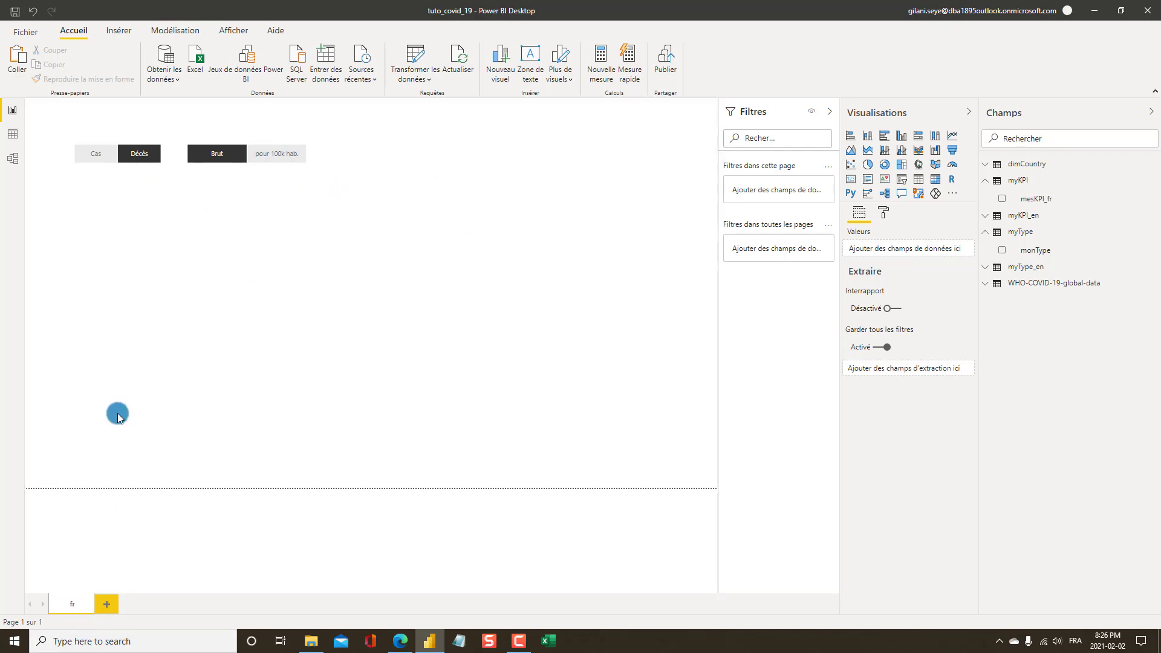
click(161, 378)
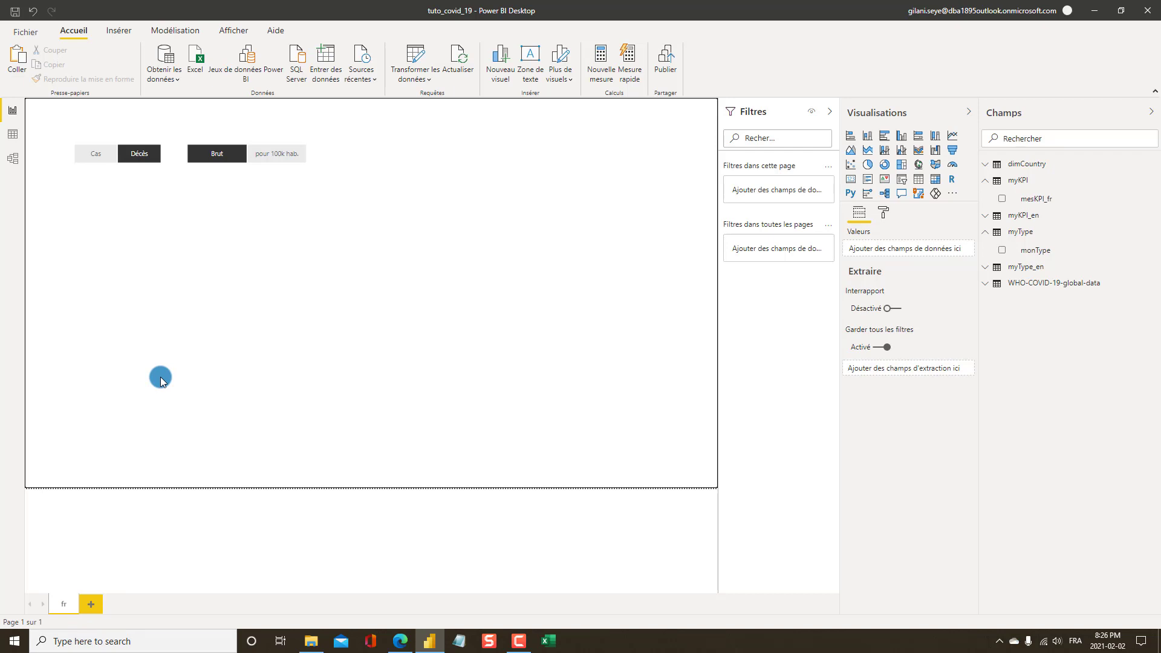
click(154, 376)
click(152, 376)
click(152, 376)
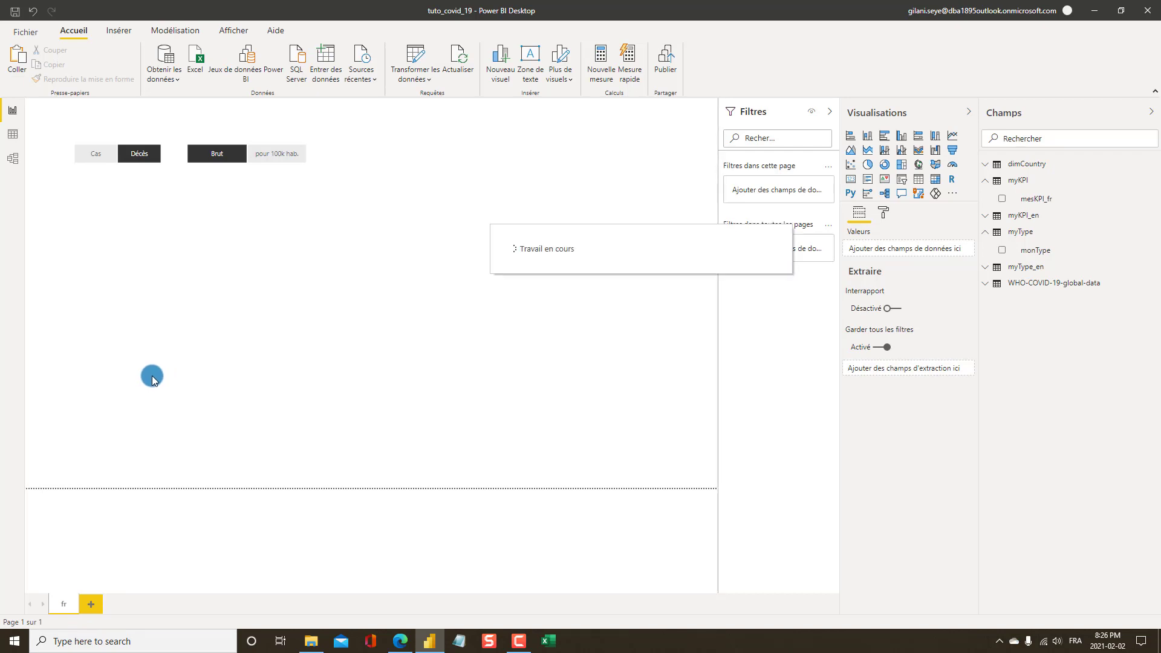
click(152, 376)
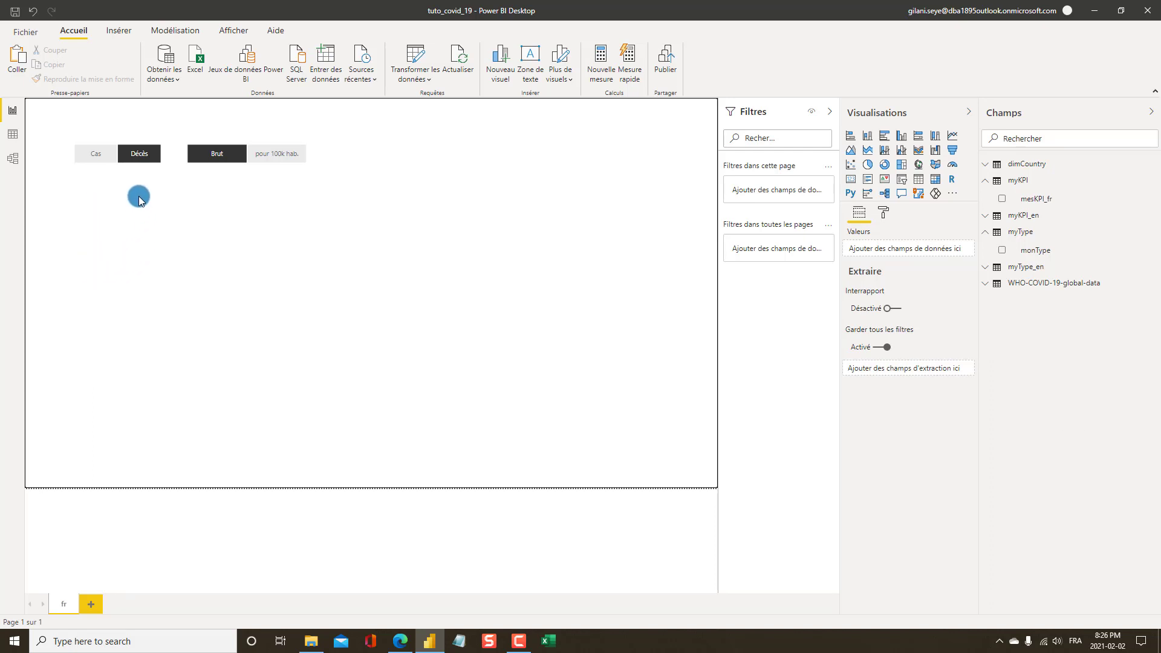
click(984, 181)
click(986, 213)
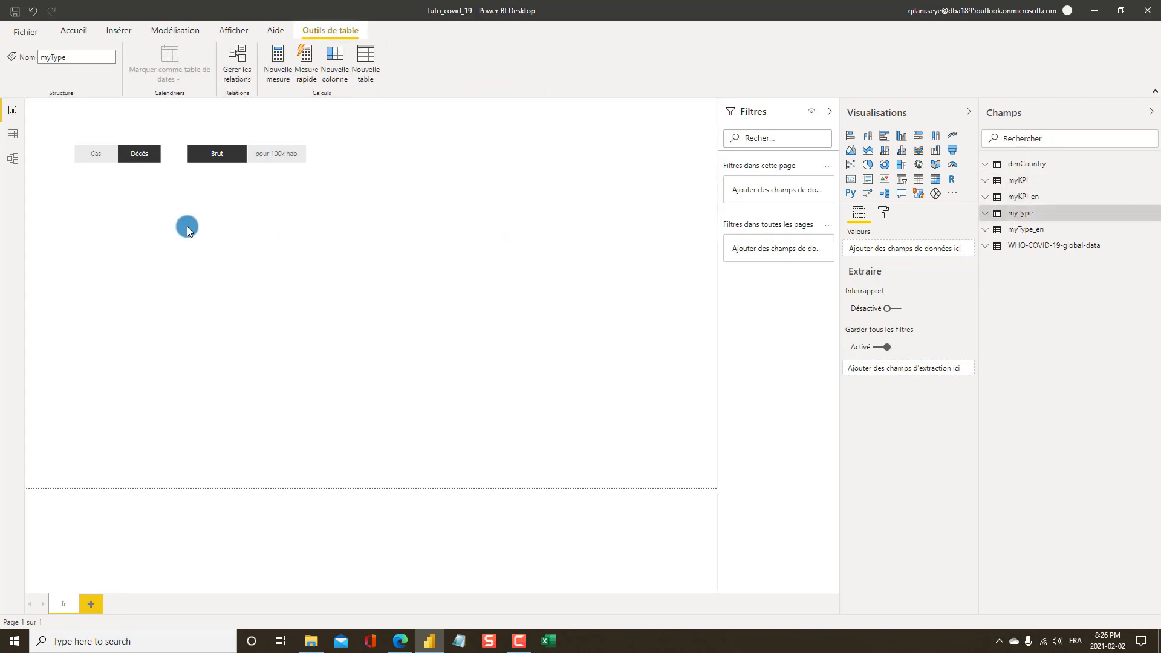
Test the two slicers by switching between Cas and Décès and between Brut and pour 100k hab., finishing on Cas and pour 100k hab
click(88, 160)
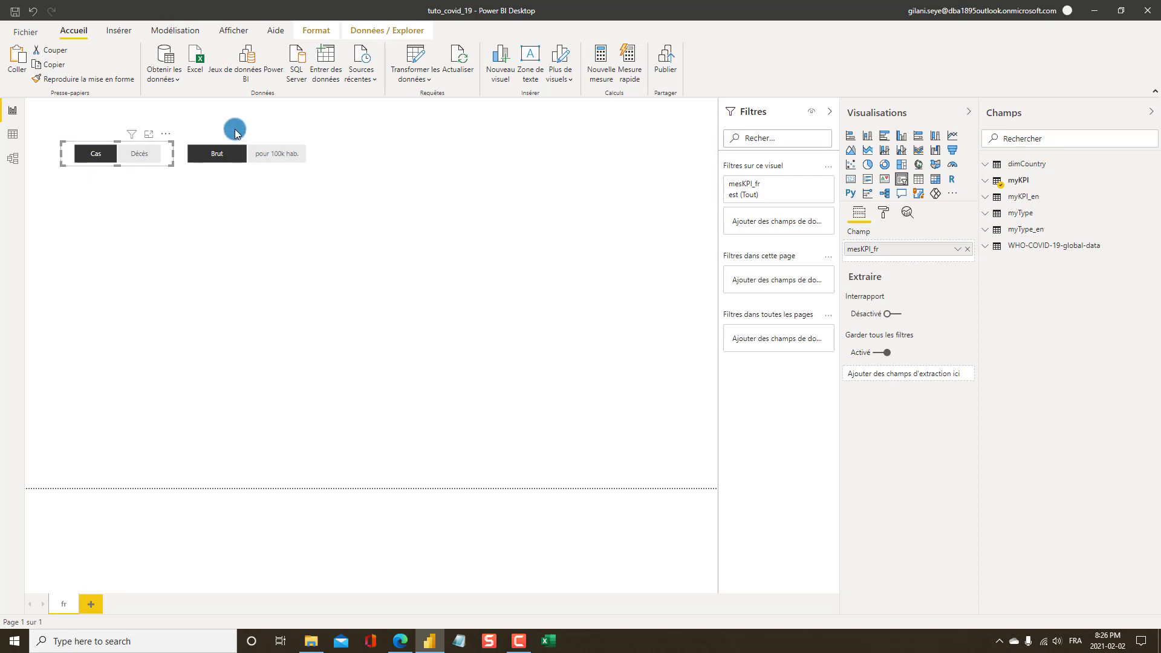
click(97, 155)
click(96, 155)
click(141, 158)
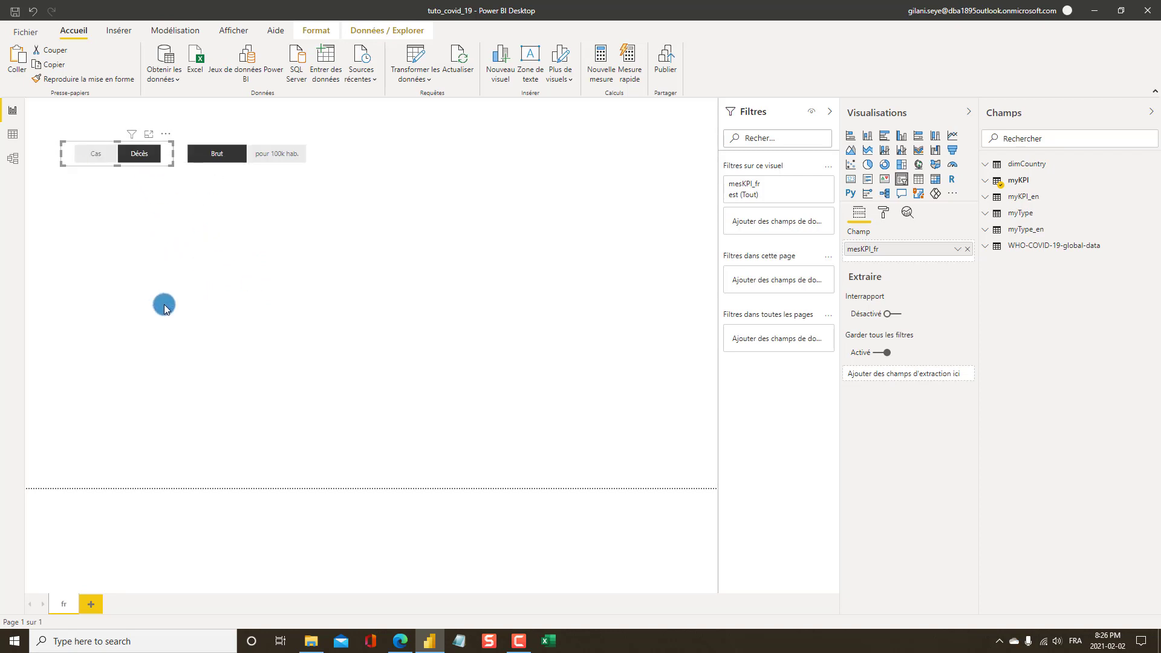
click(215, 157)
click(138, 158)
click(277, 155)
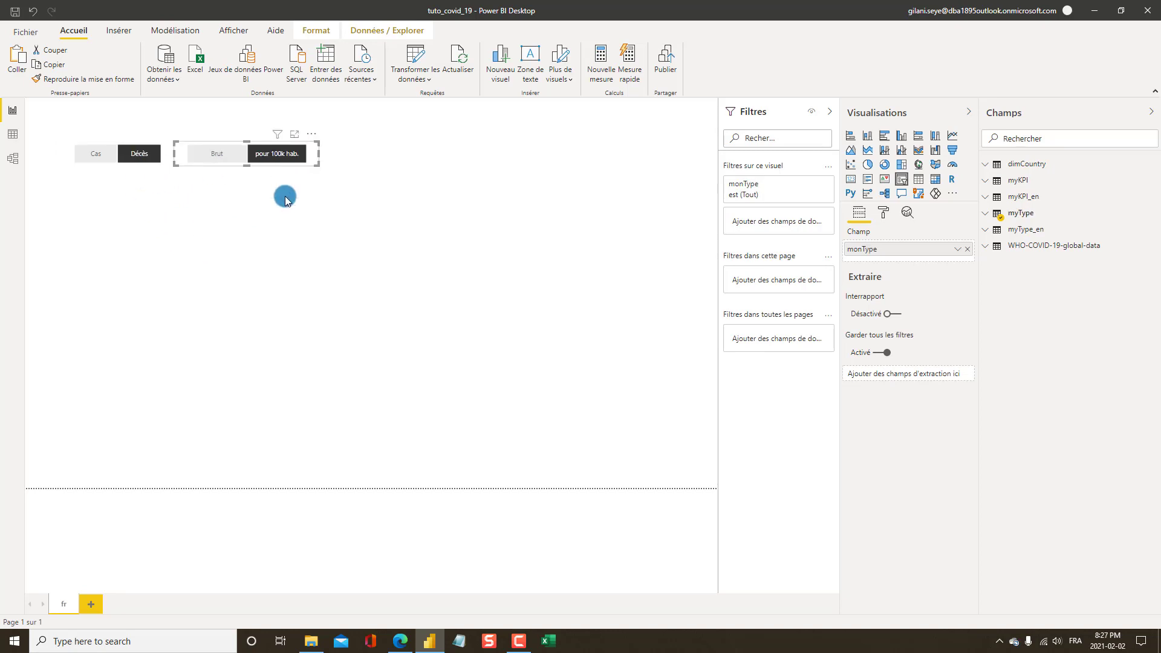
click(125, 159)
click(163, 194)
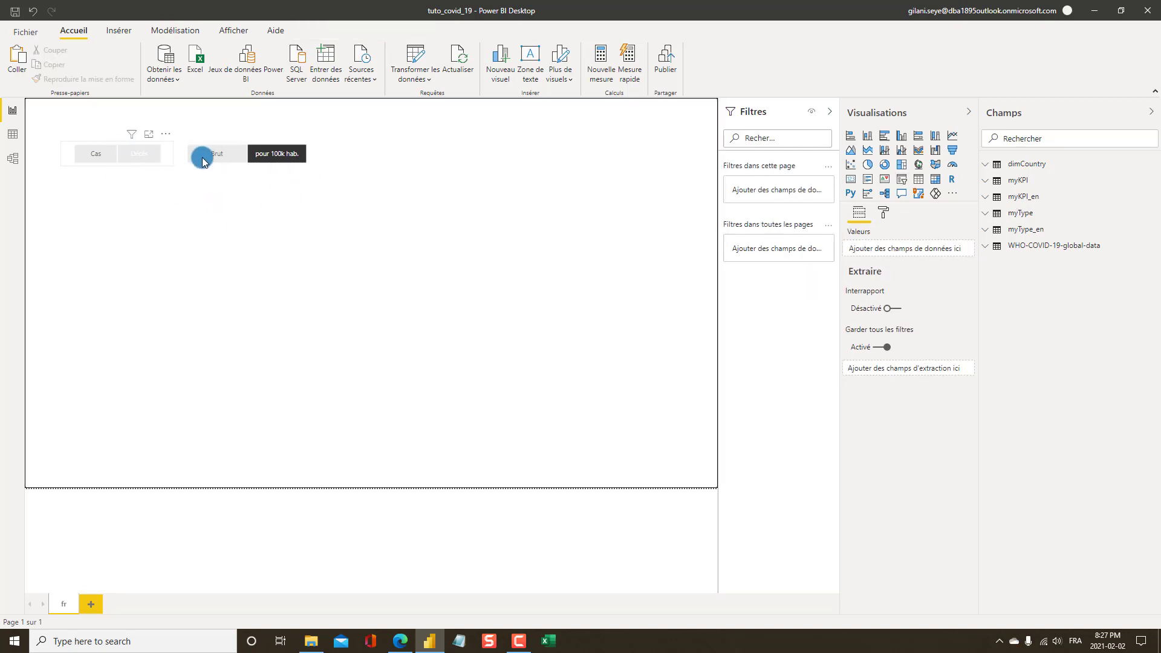
click(93, 158)
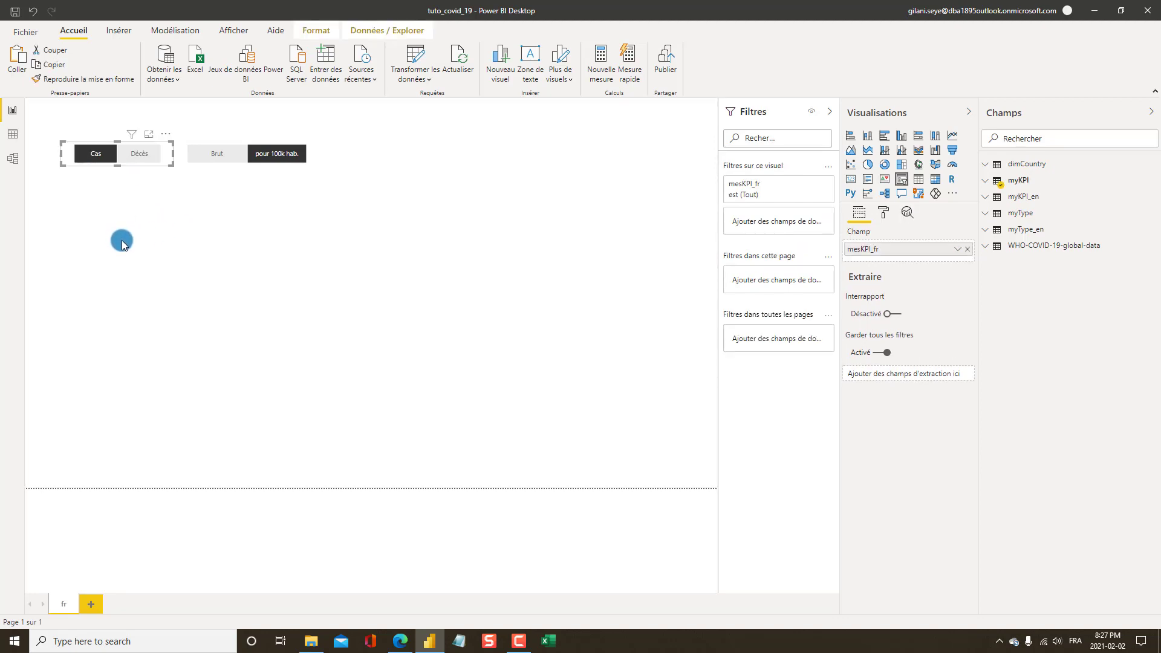
Switch to the published covid_dashboard_demo report in the browser, examine its visuals with Décès selected, and return to Power BI Desktop
key(alt+Tab)
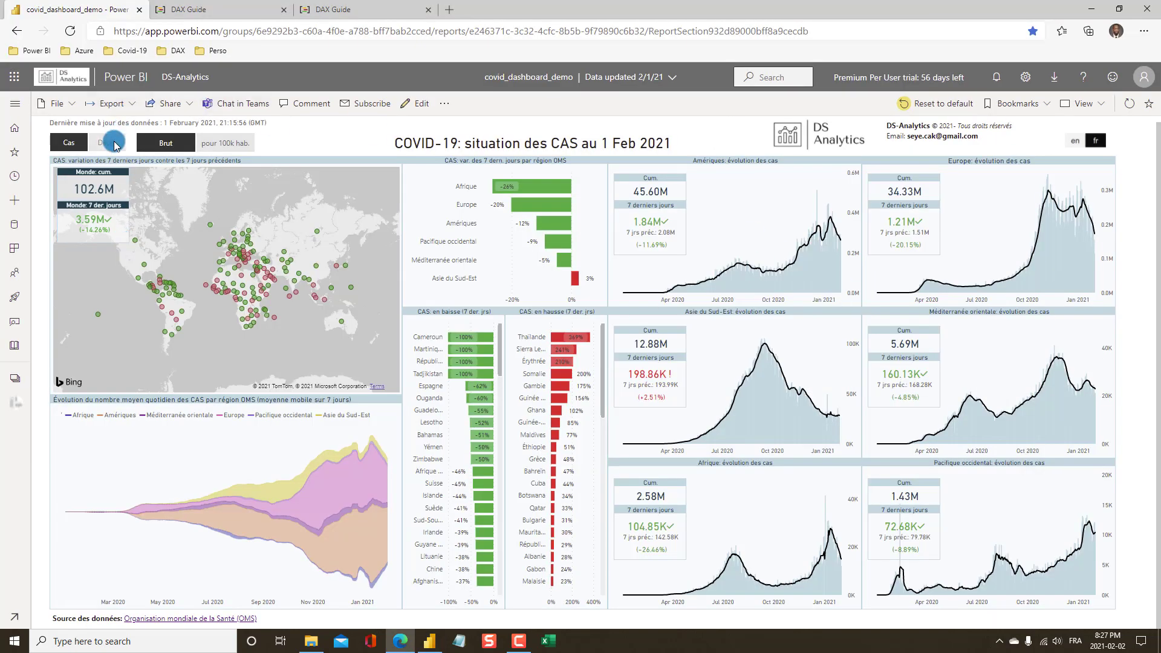
click(108, 143)
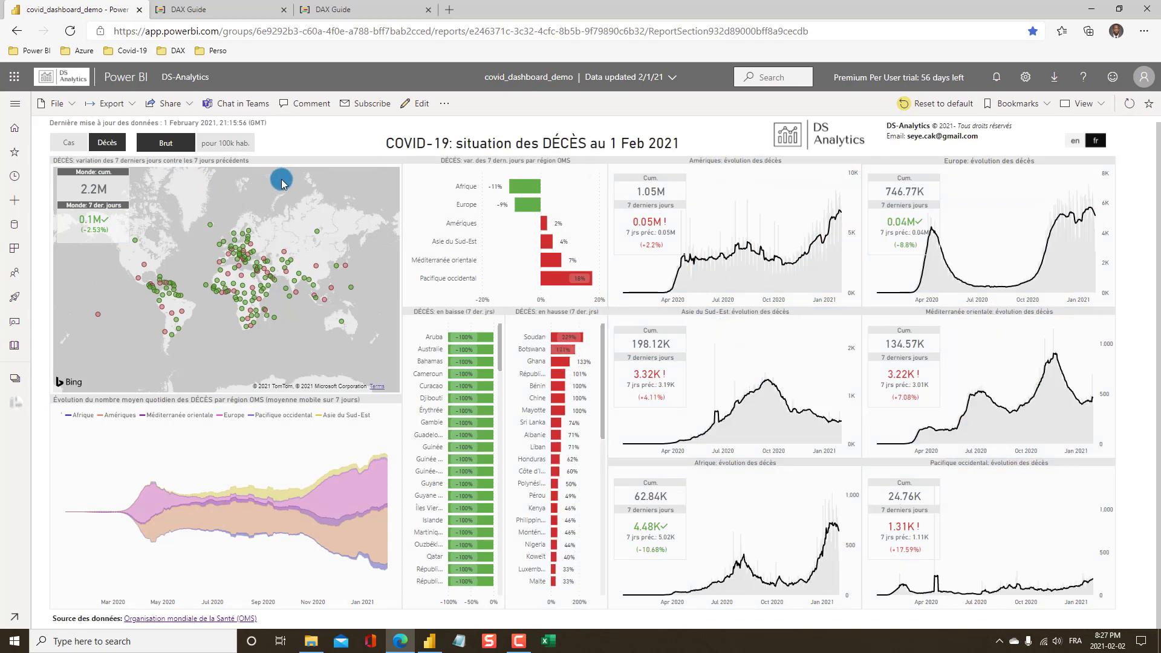
key(alt+Tab)
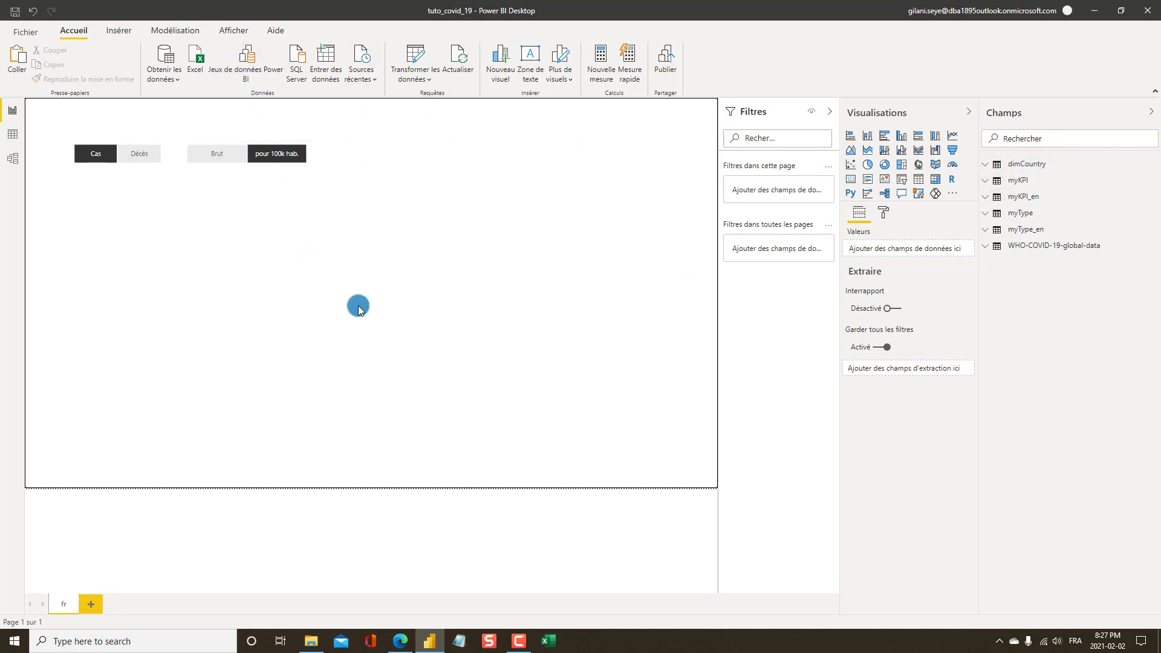
Create a new calculated table named mySlicers with an empty expression
click(174, 32)
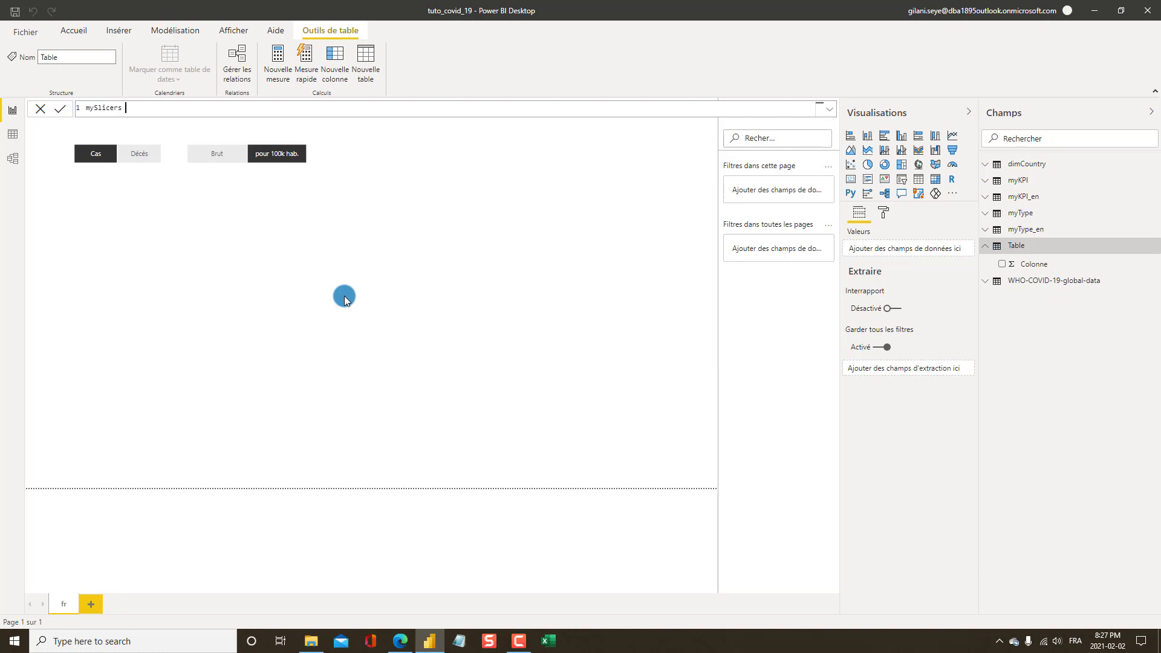
text(=)
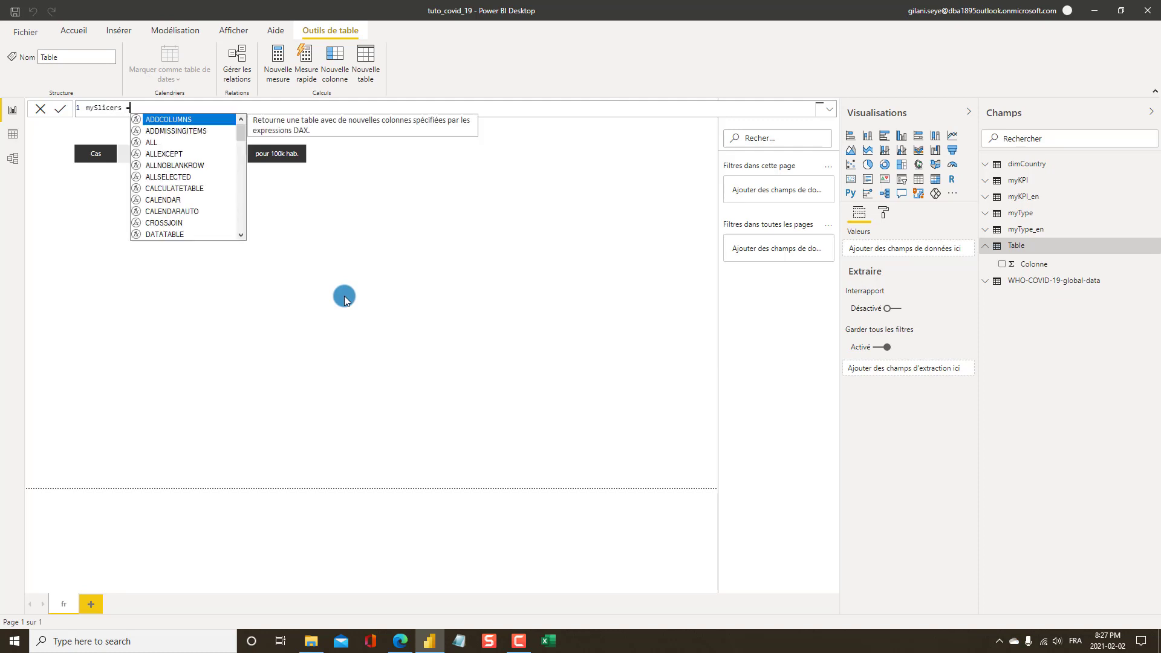
click(62, 111)
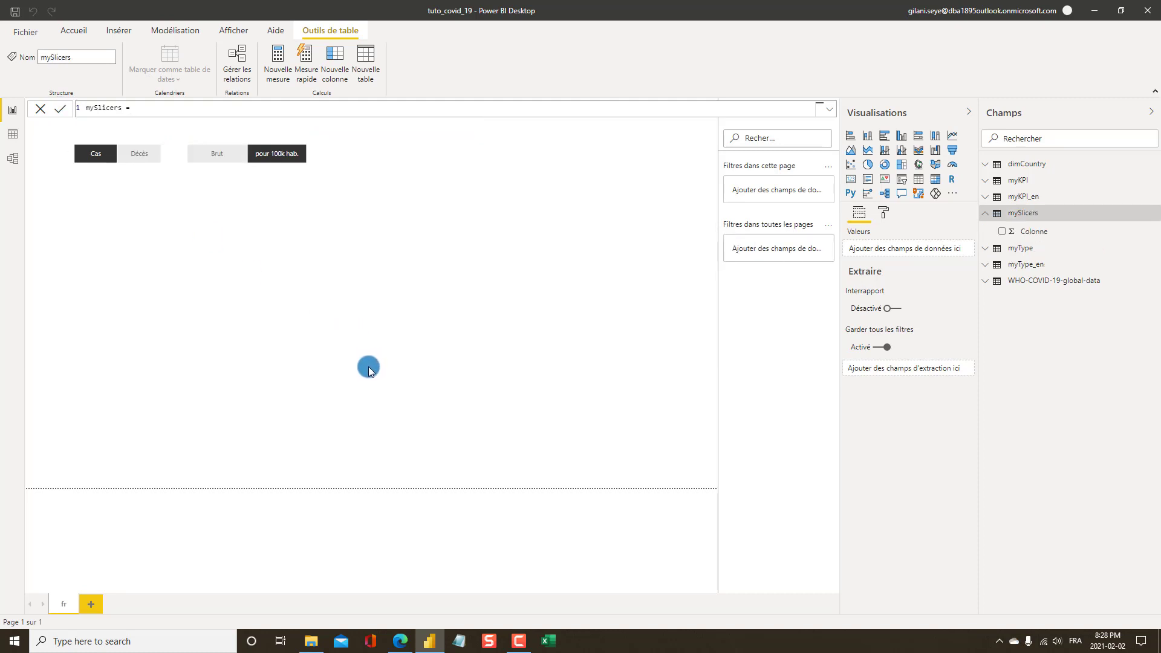
right_click(1072, 216)
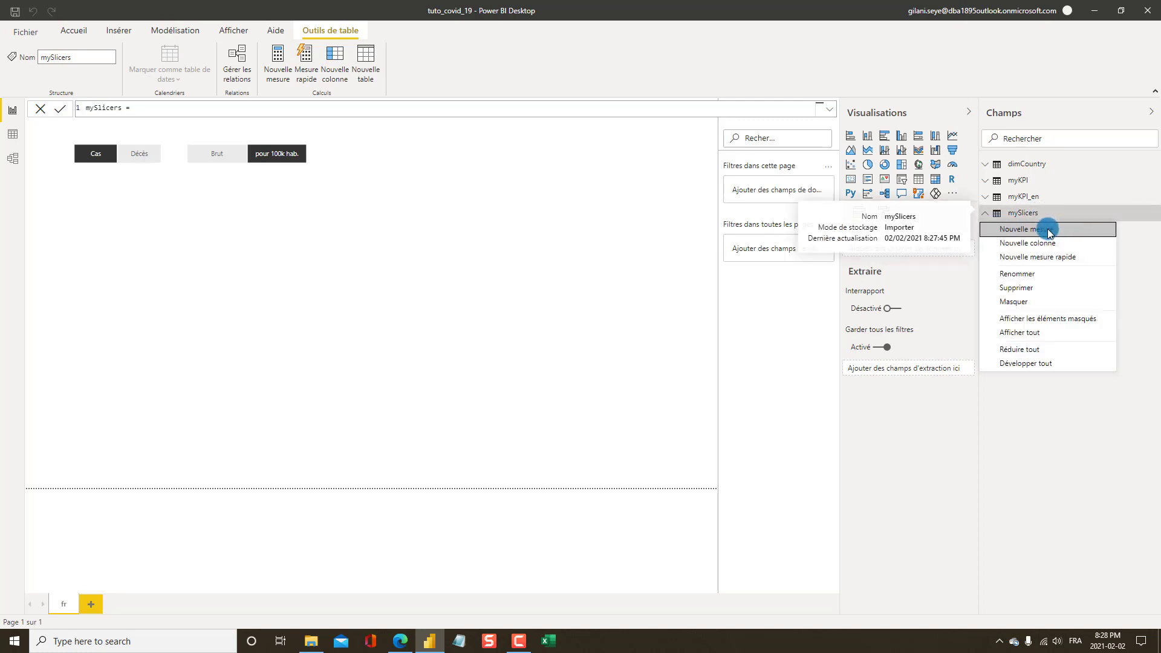
click(1014, 225)
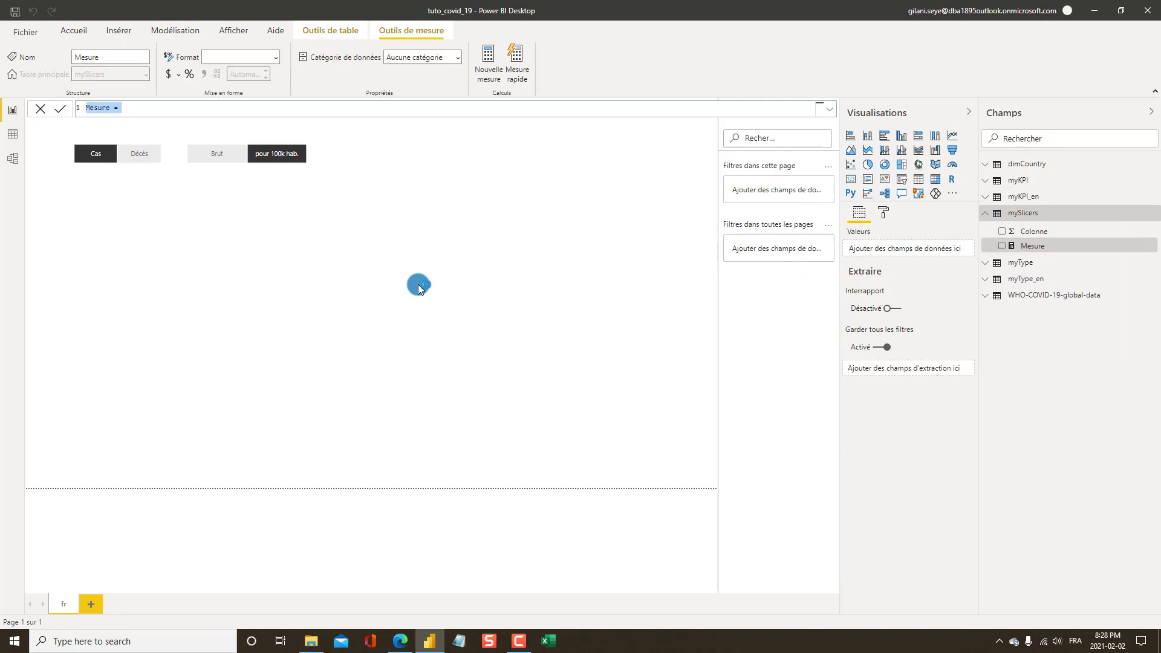
click(829, 109)
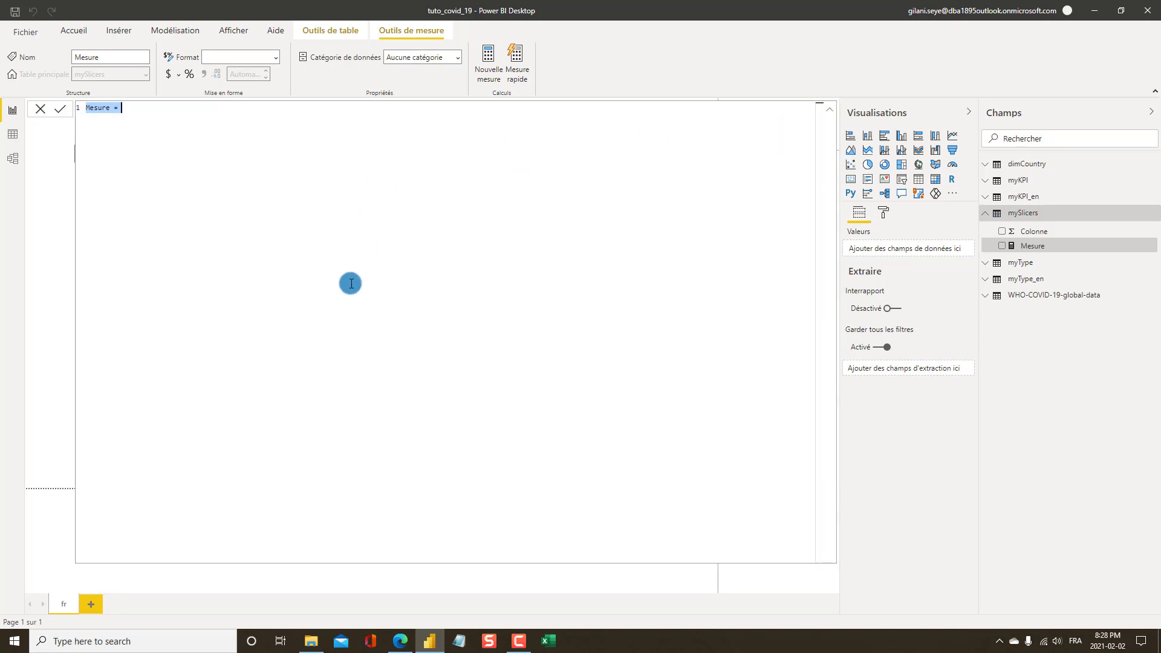
Copy the m00_mySlice measure formula from covid_19_ DAX_formula.txt in Notepad and return to Power BI Desktop
right_click(462, 648)
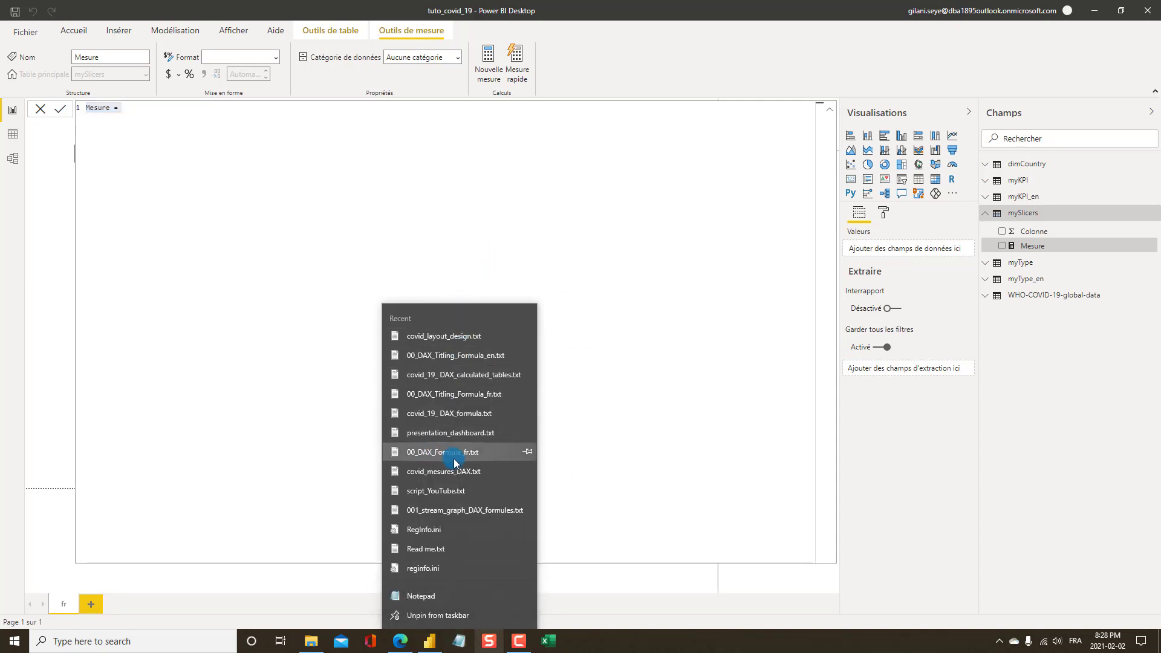
click(476, 412)
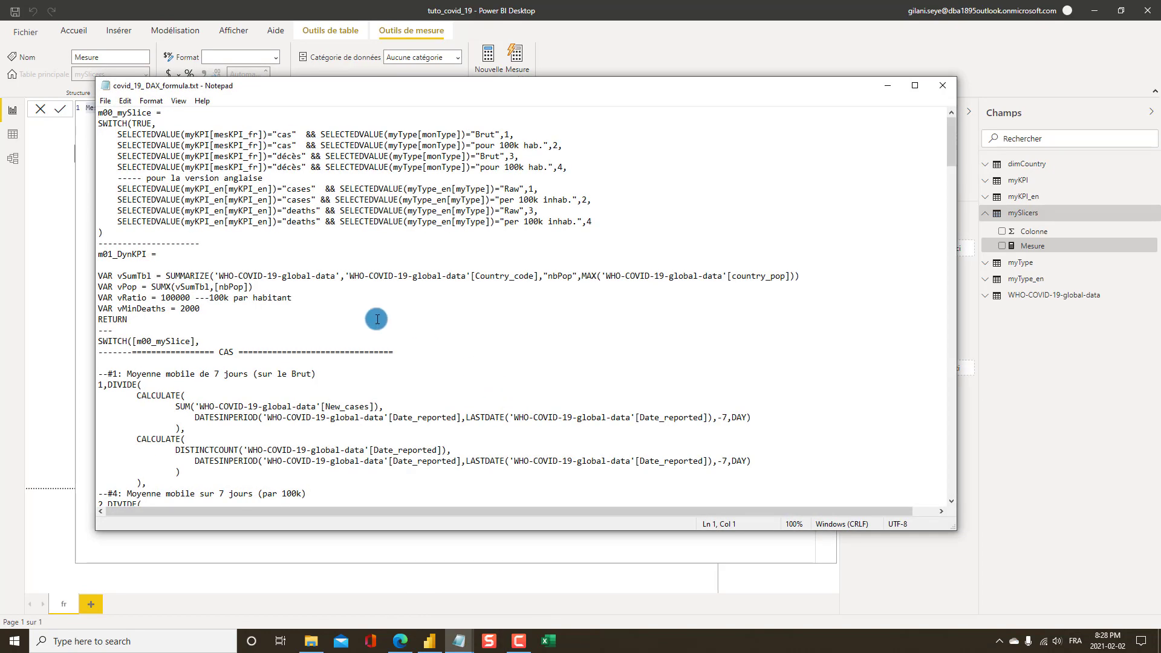
drag(108, 234, 73, 162)
click(75, 129)
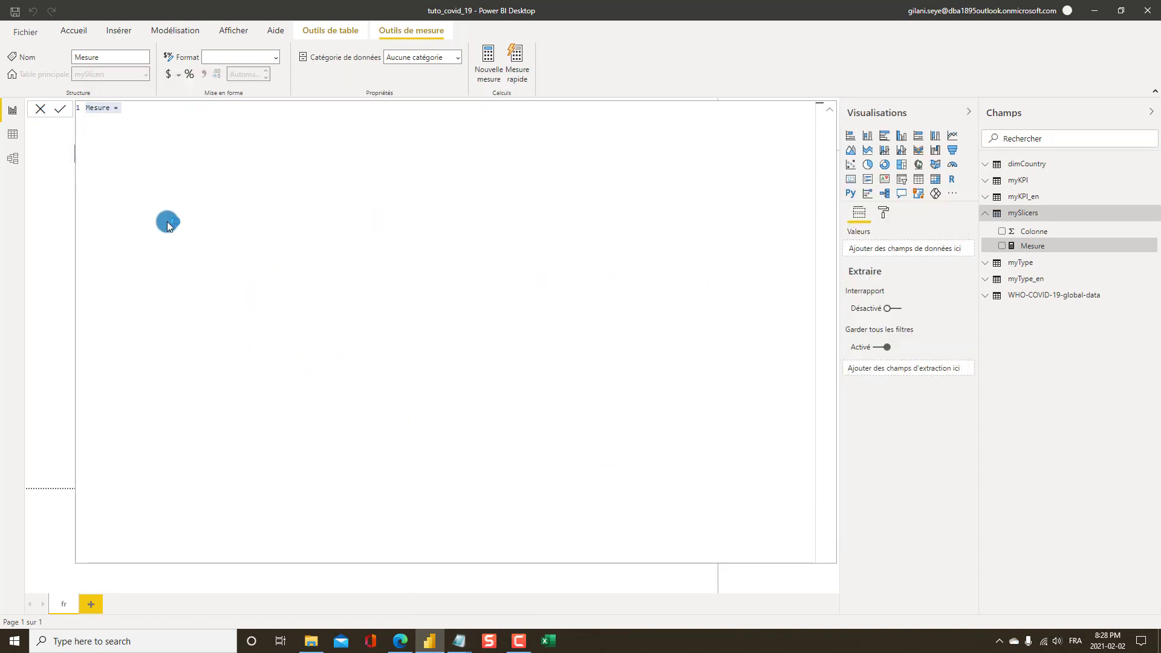
key(alt+Tab)
drag(107, 234, 85, 110)
key(ctrl+c)
key(alt+Tab)
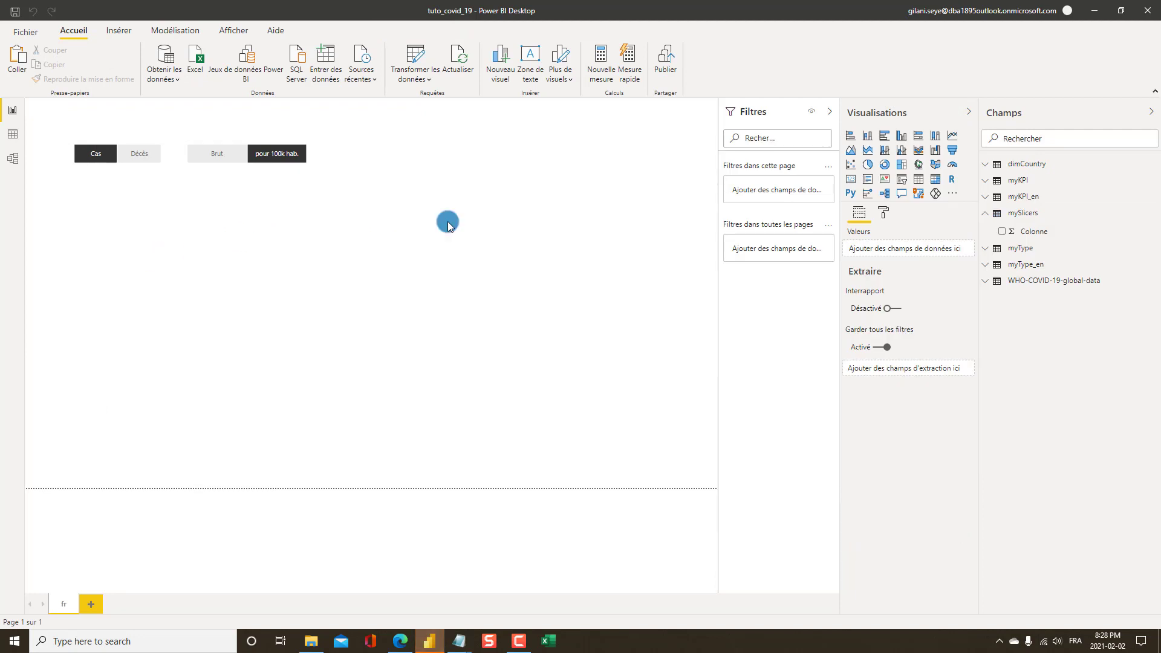
Create a new measure in the mySlicers table with the copied m00_mySlice SWITCH formula
right_click(1018, 215)
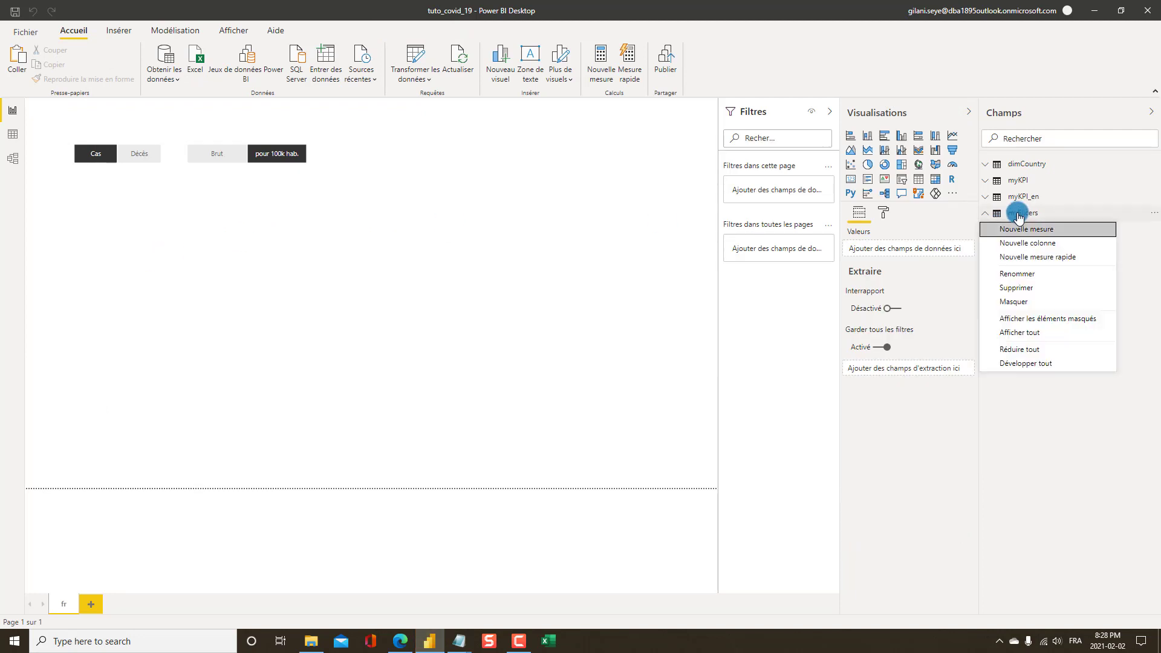
click(1027, 243)
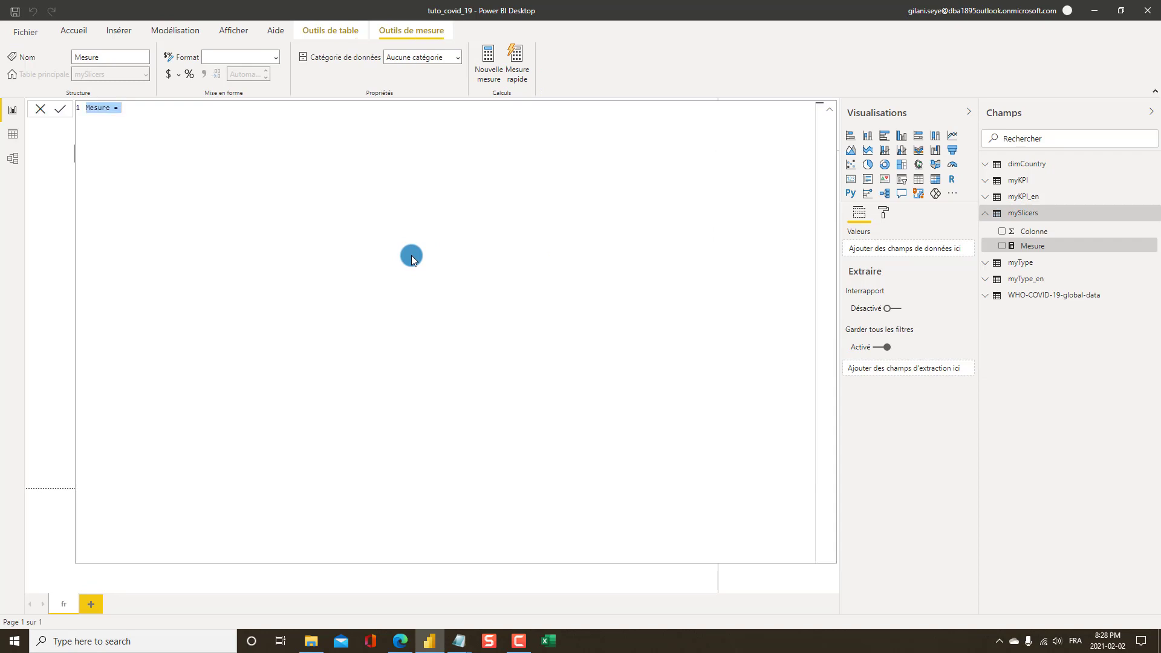
key(ctrl+v)
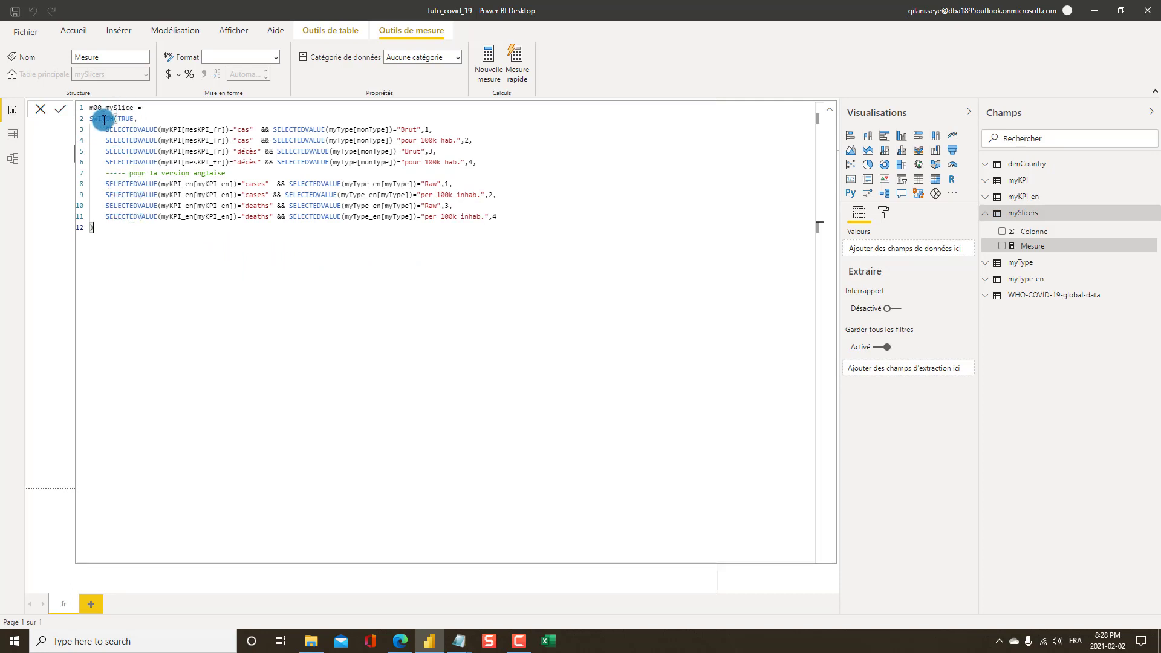
Switch to the browser, look at the DAX Guide site's function reference, and return to Power BI Desktop
click(401, 640)
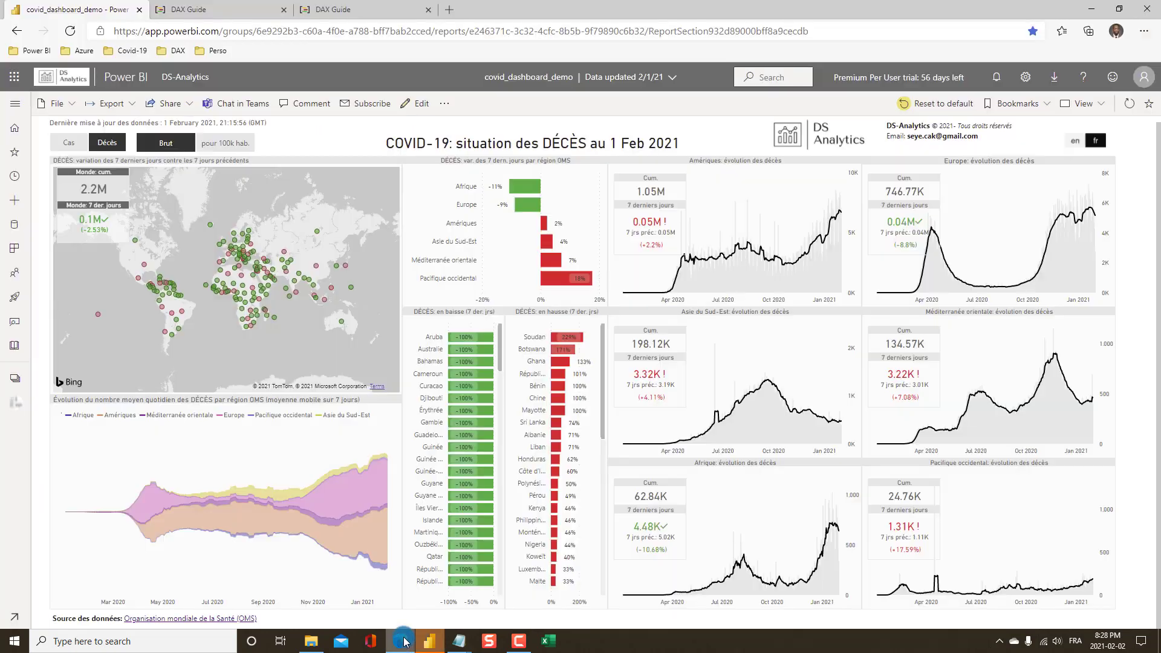
click(381, 9)
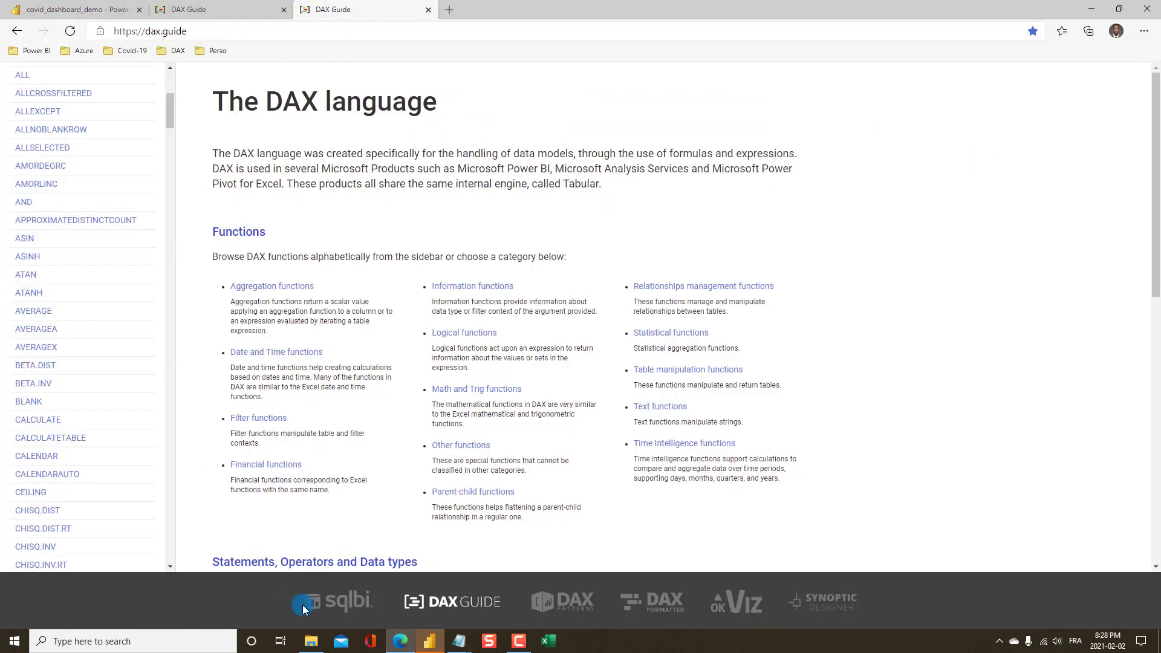
key(alt+Tab)
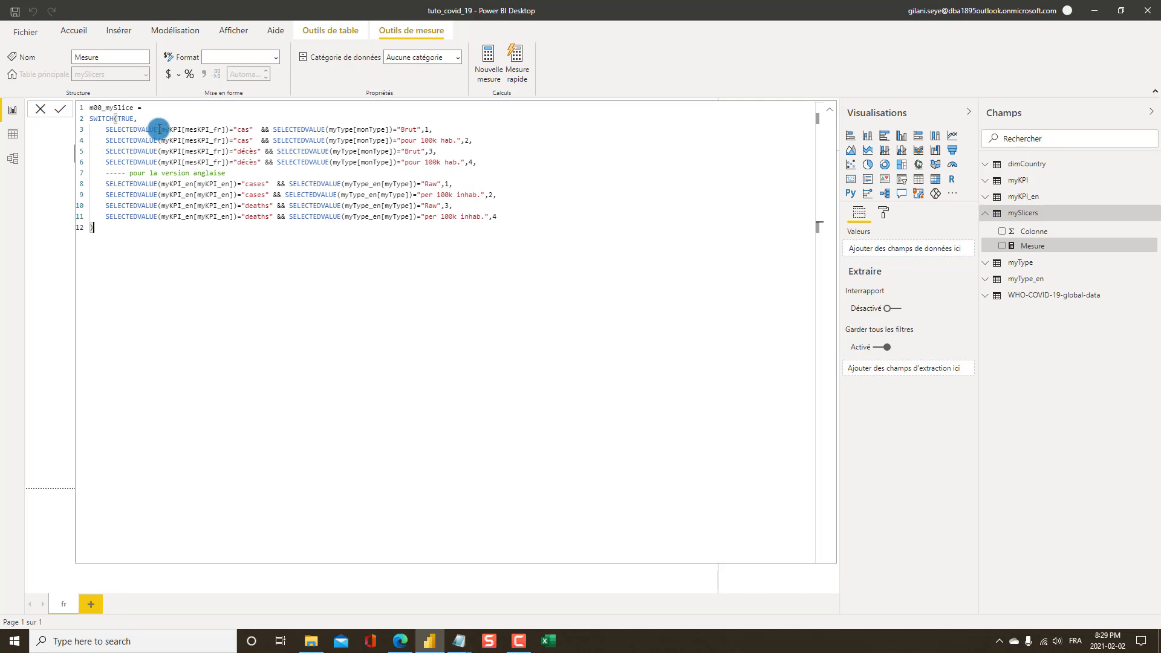
Review the first condition of the m00_mySlice formula against the myKPI table's mesKPI_fr column, and collapse the formula editor
drag(159, 130, 102, 130)
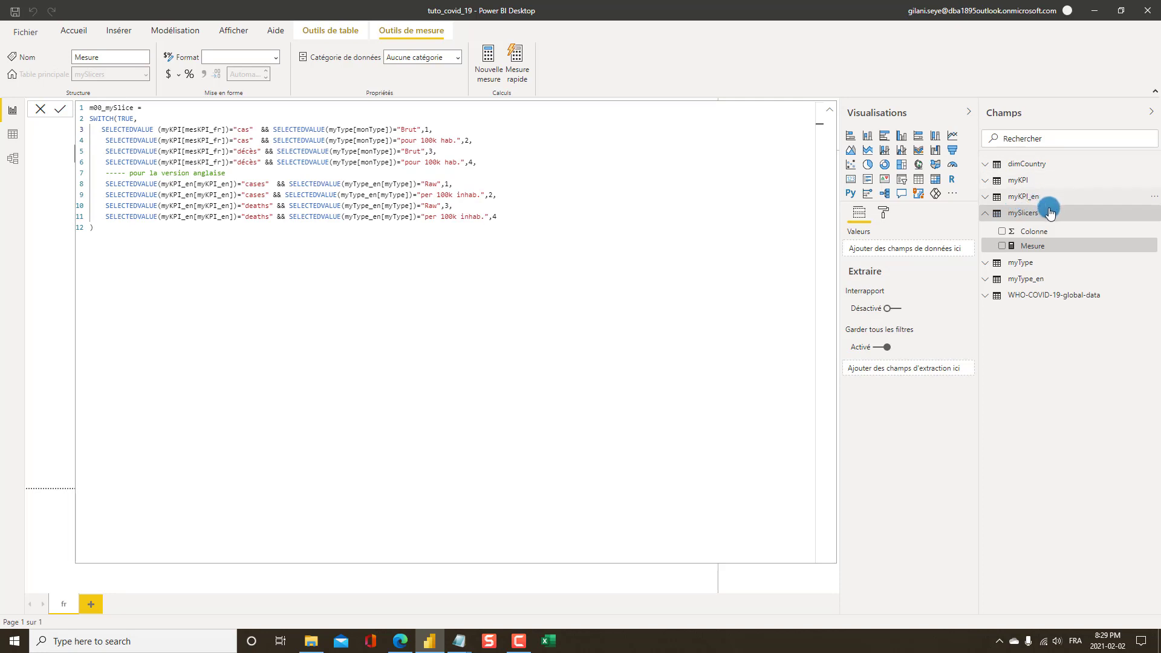
click(987, 181)
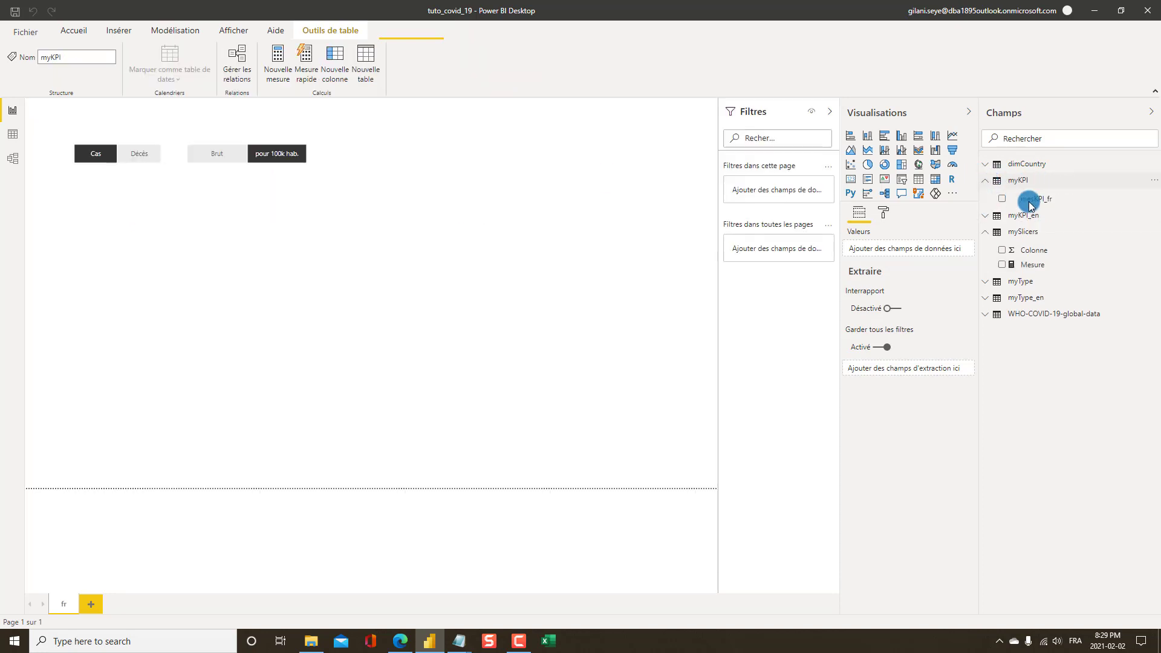
click(1034, 267)
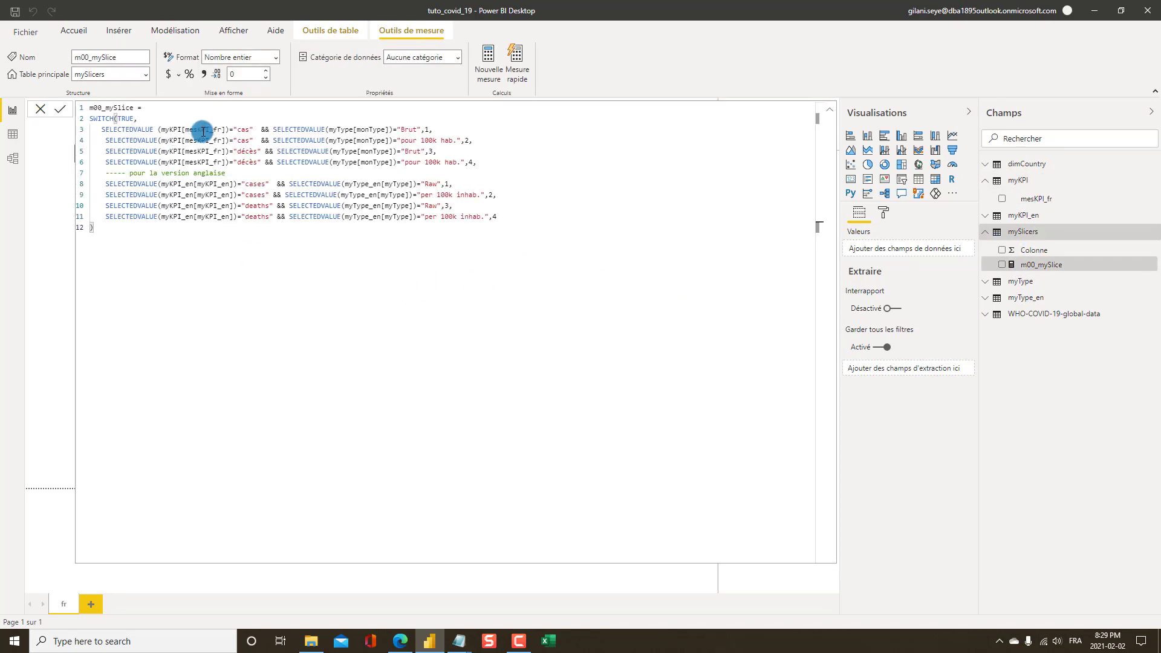
triple_click(267, 129)
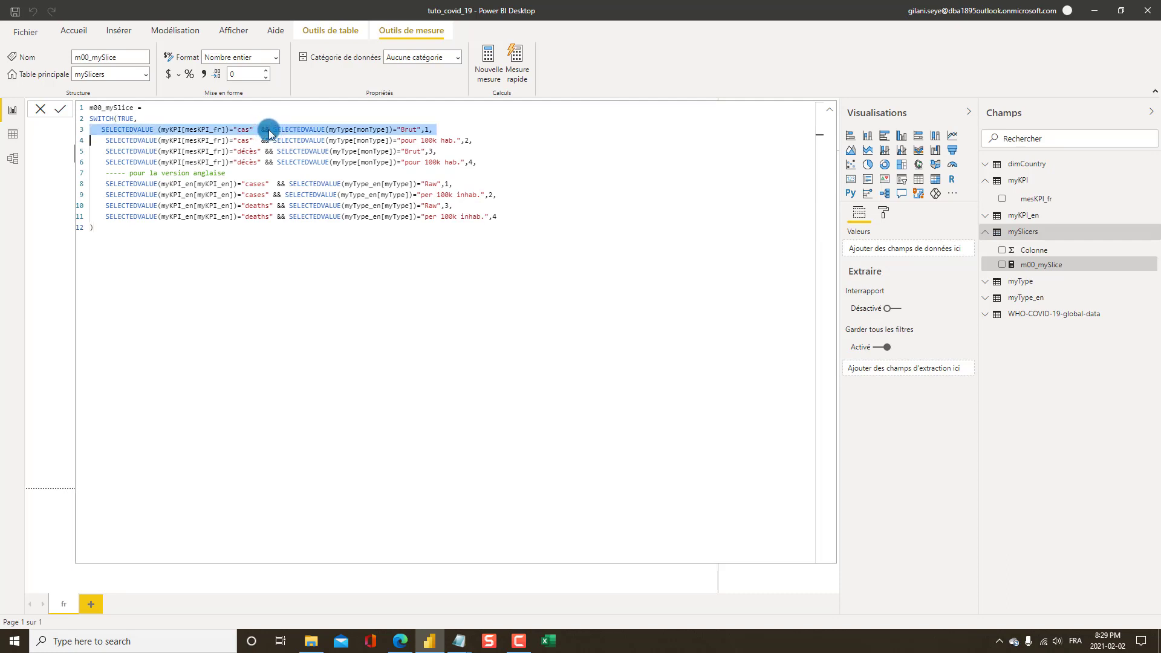
click(267, 130)
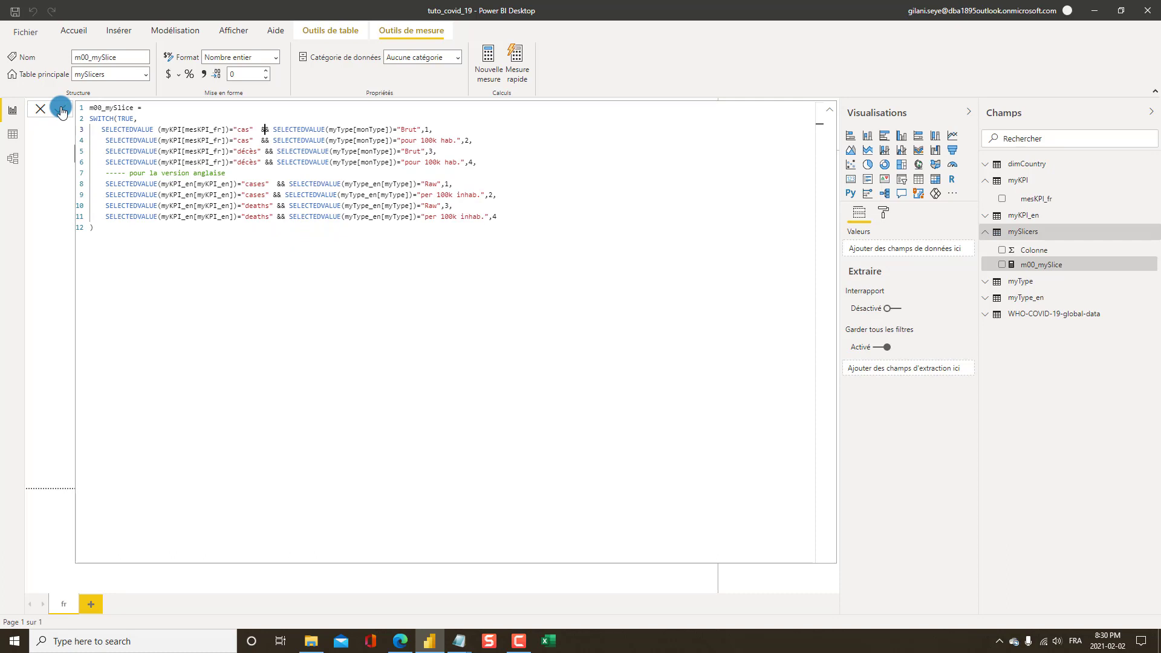
click(828, 114)
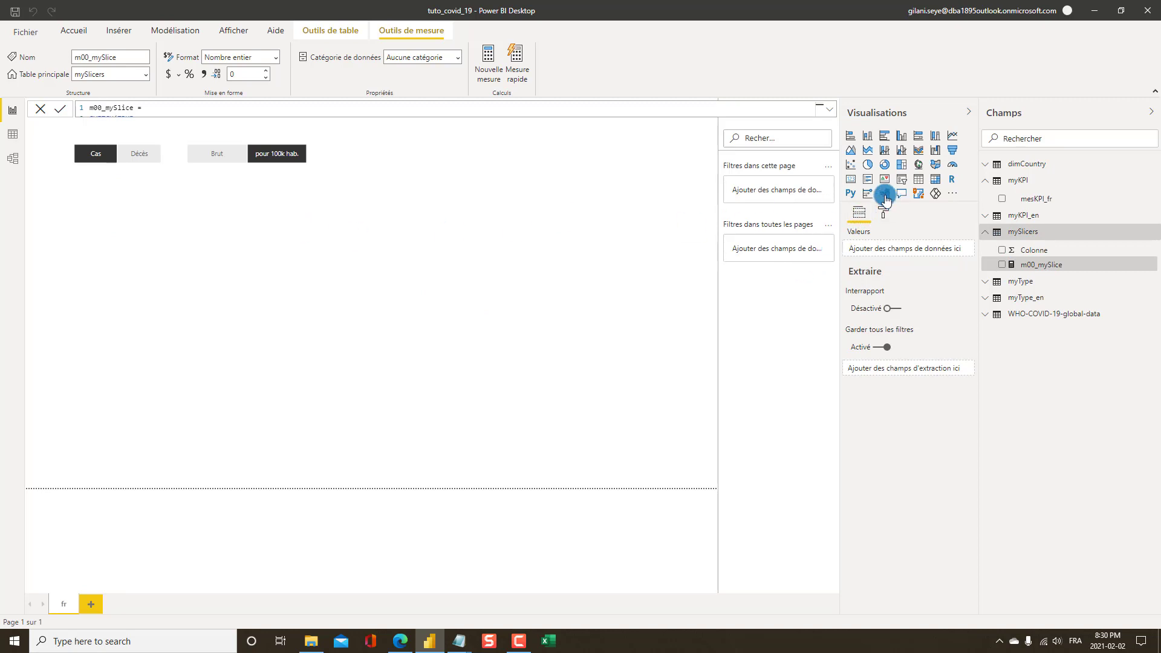
Add a card visual showing m00_mySlice and move it to the open area below and beyond the type slicer
click(851, 180)
click(1002, 266)
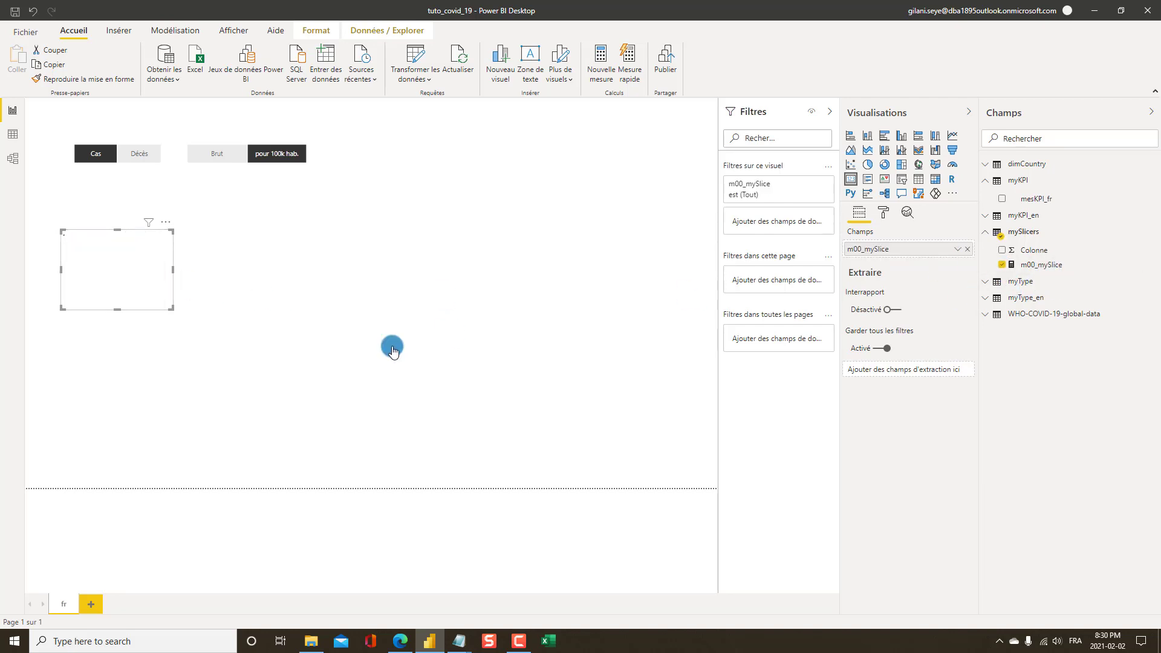
drag(77, 236, 402, 212)
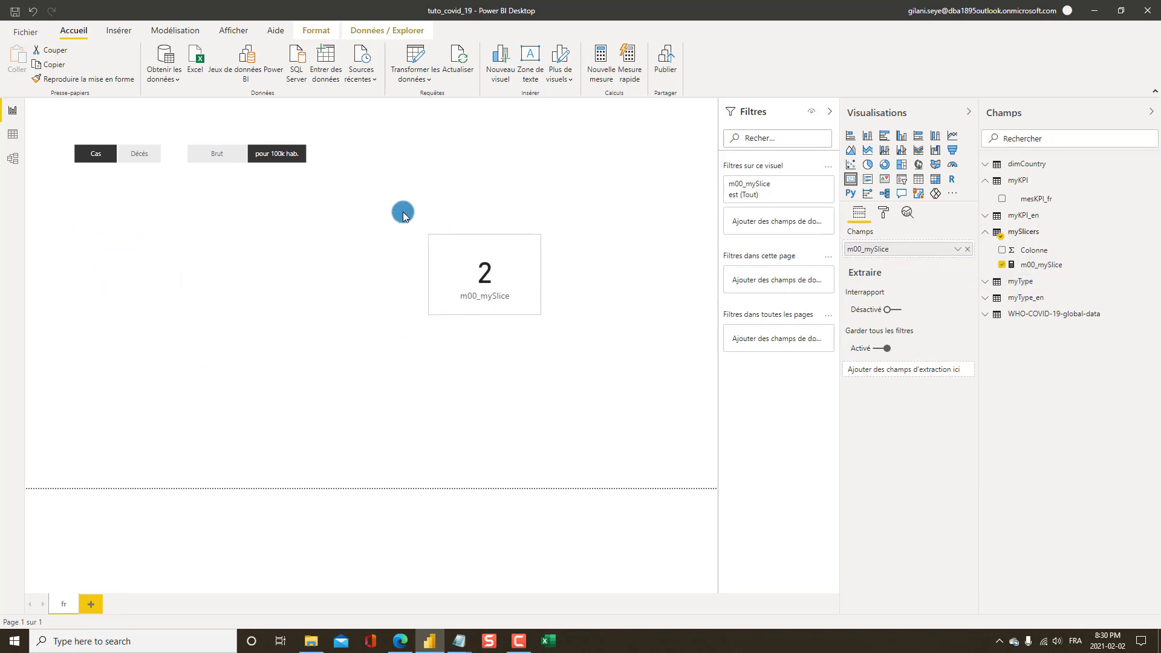
Test the m00_mySlice card with combinations of Cas or Décès and Brut or pour 100k hab., finishing on Cas and Brut
click(85, 155)
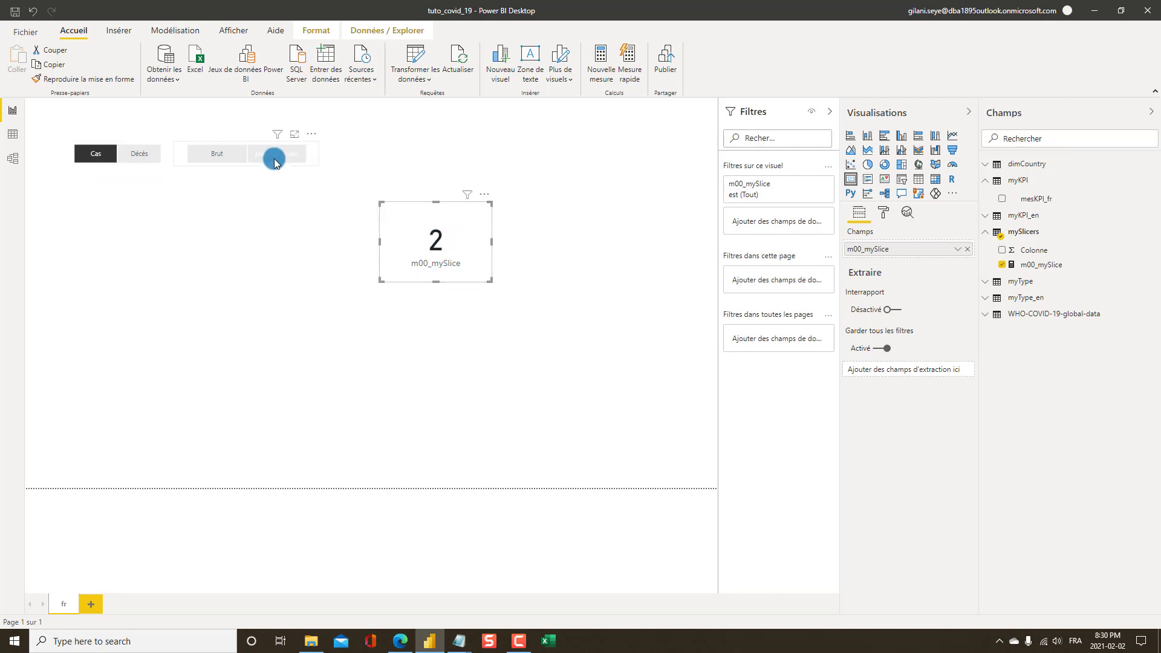
click(211, 159)
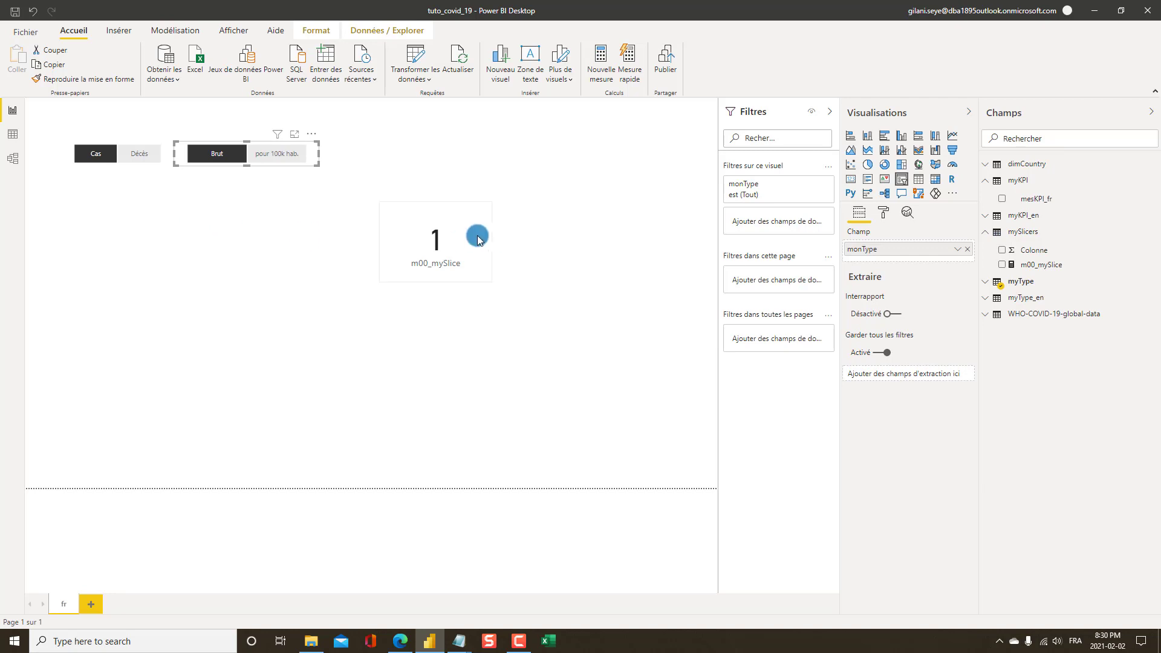
click(91, 156)
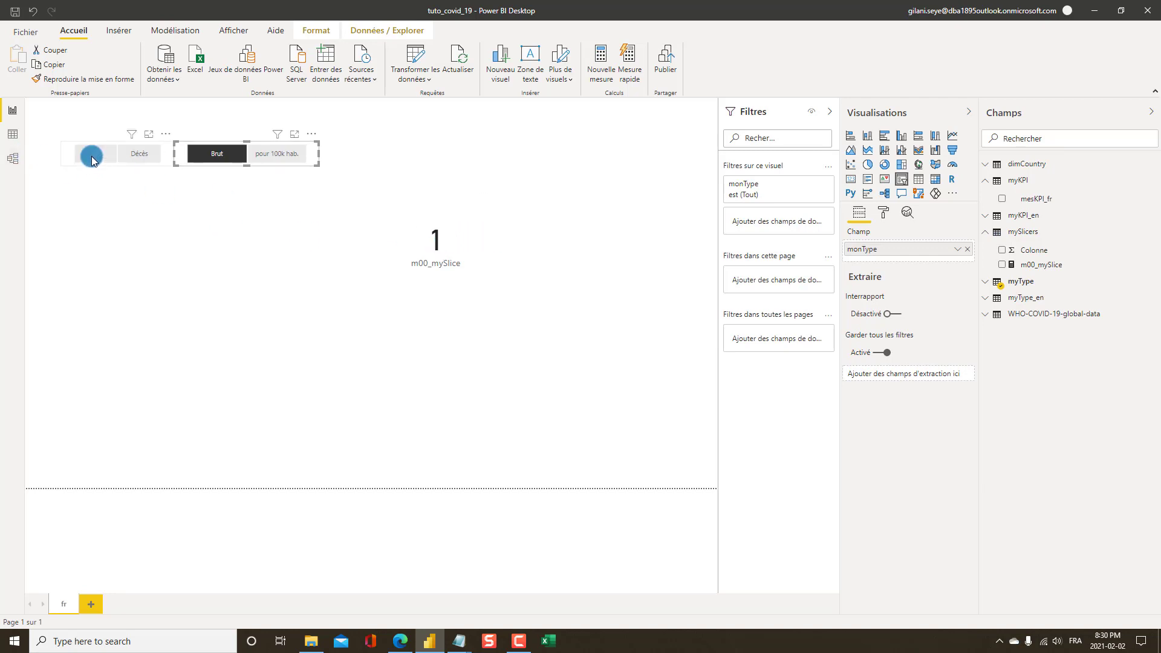
click(200, 162)
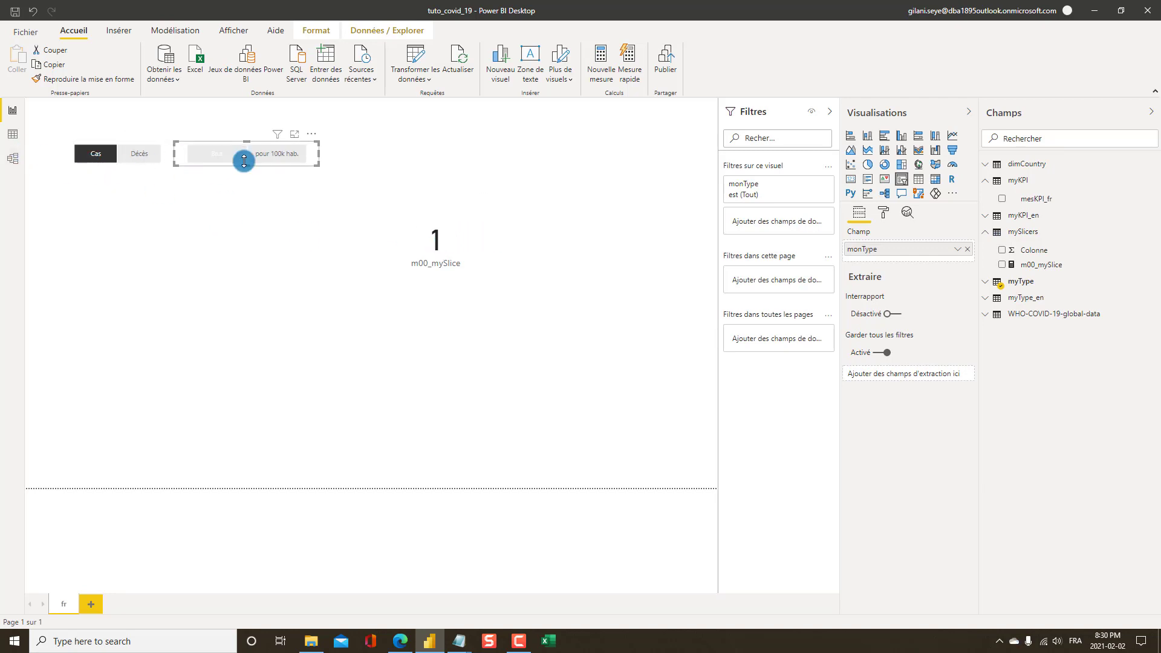
click(104, 163)
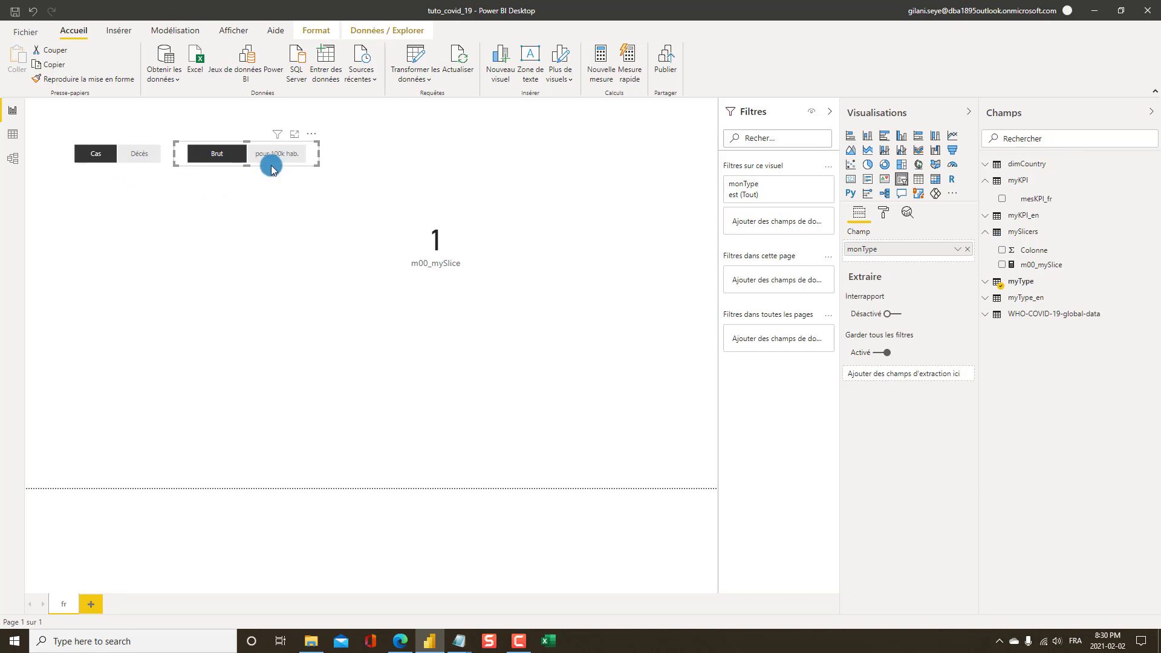
click(266, 165)
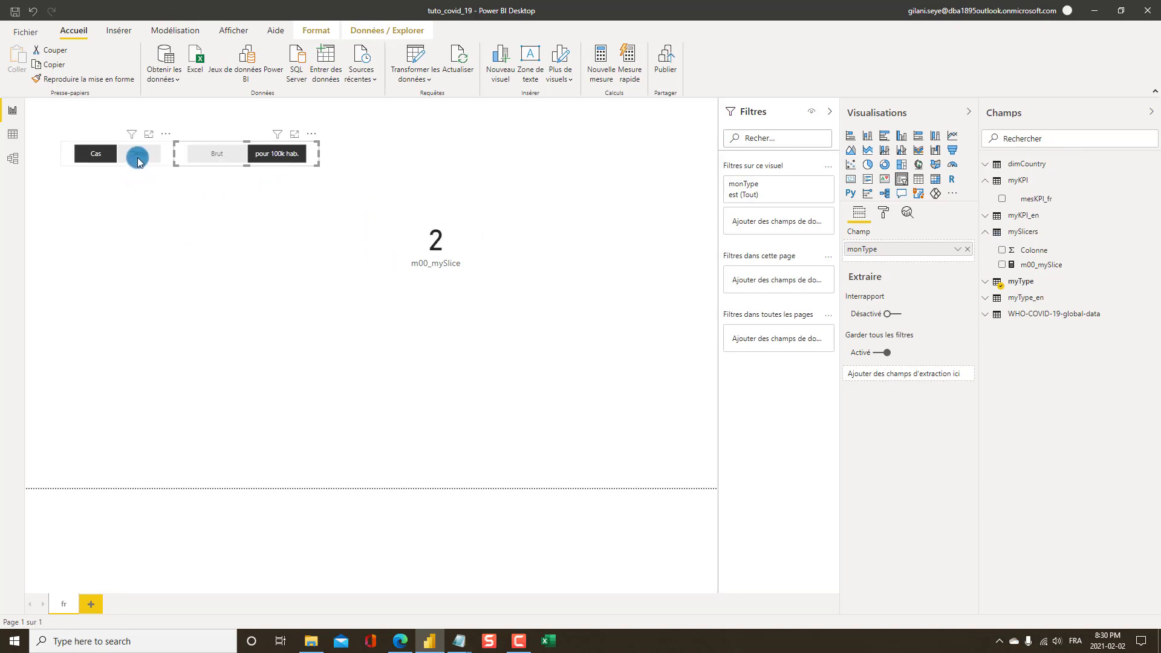
click(138, 159)
click(280, 157)
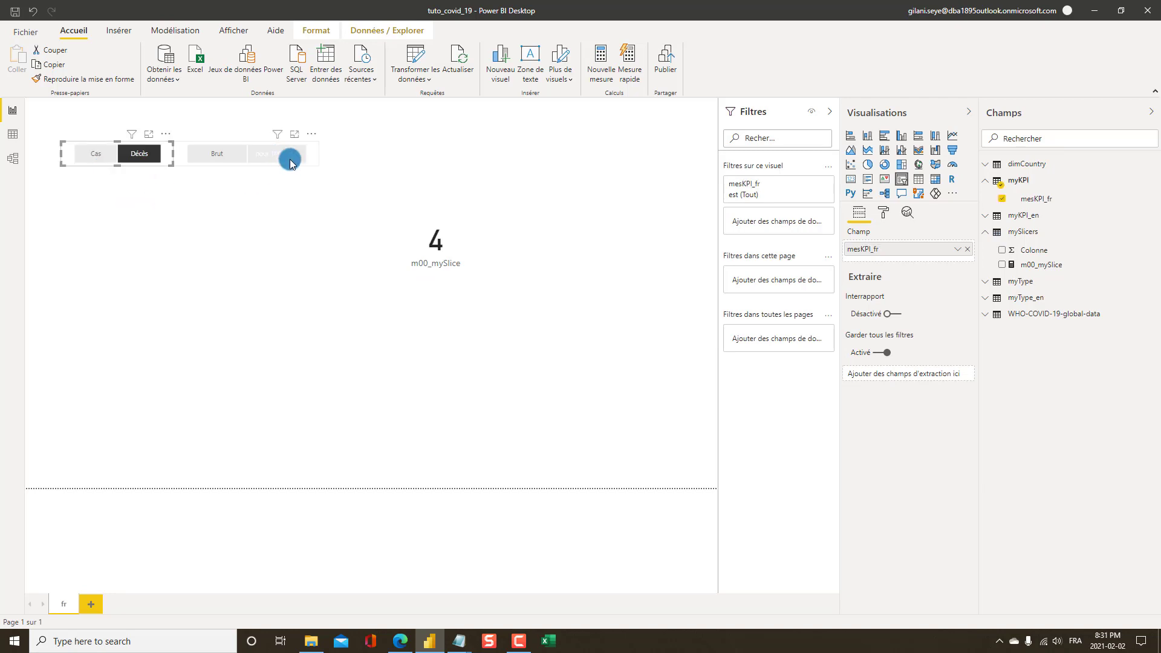
click(241, 153)
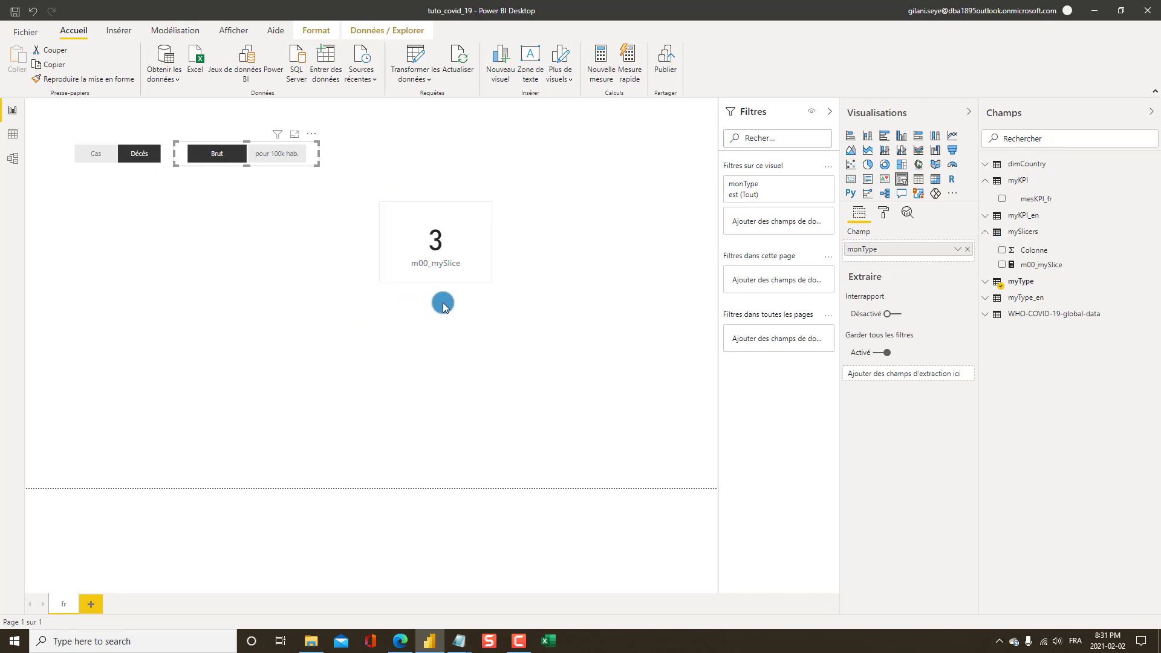
click(102, 159)
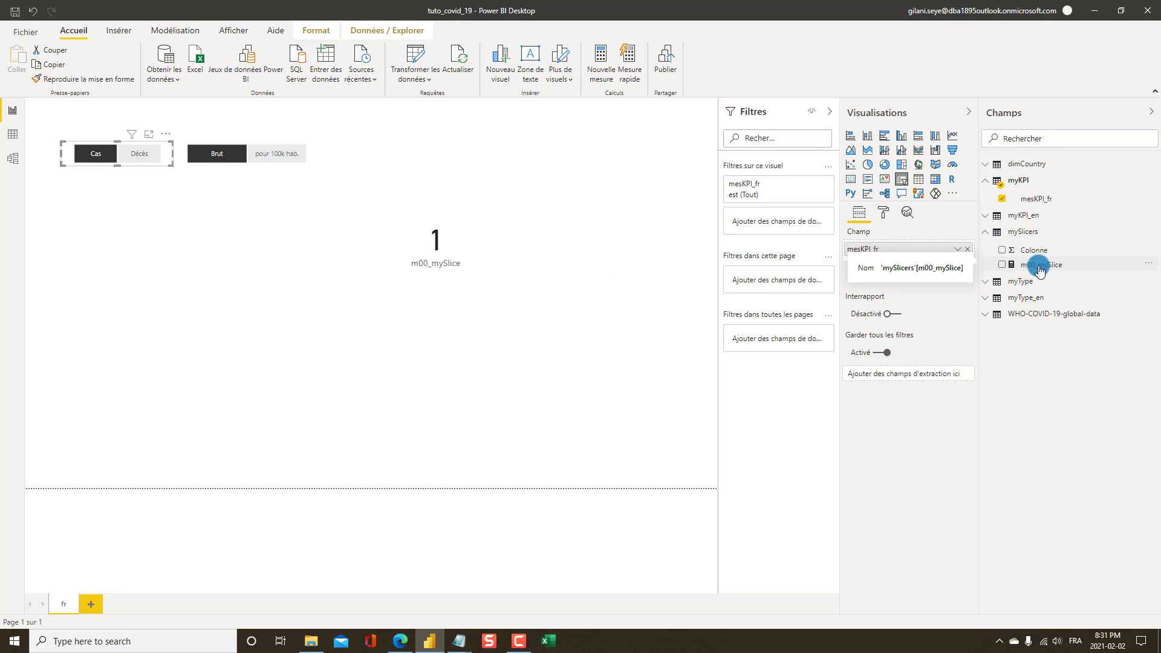
Delete the m00_mySlice card from the fr page
drag(1039, 270, 466, 283)
key(Delete)
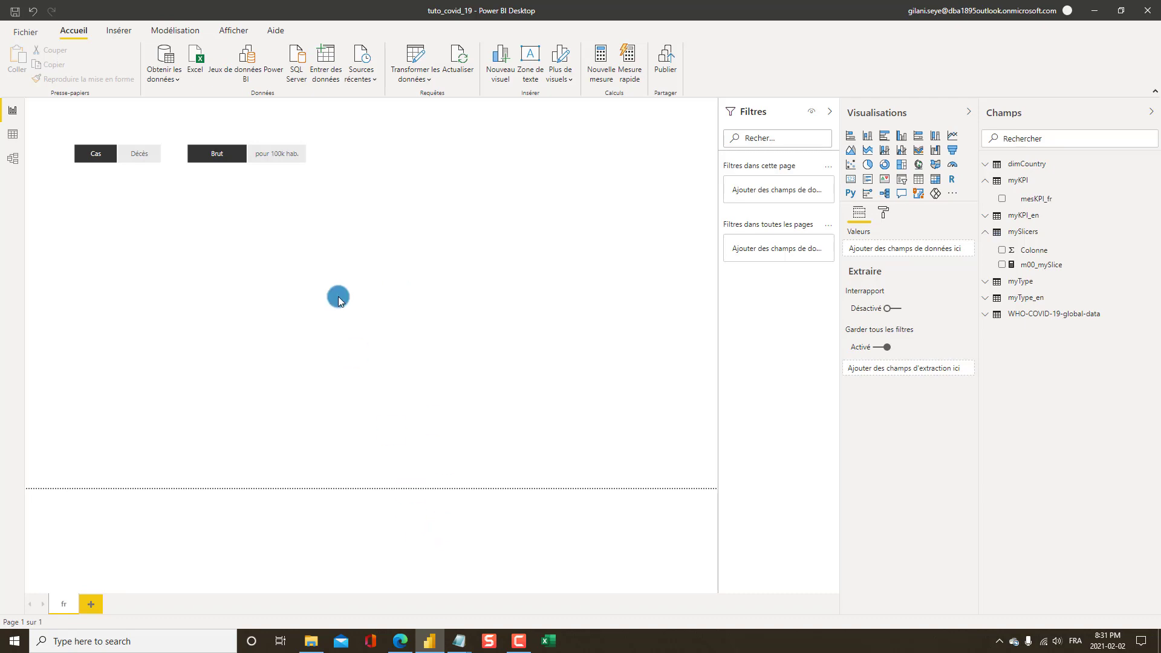
Show the data model diagram and collapse the properties area to make more room for the tables
click(400, 642)
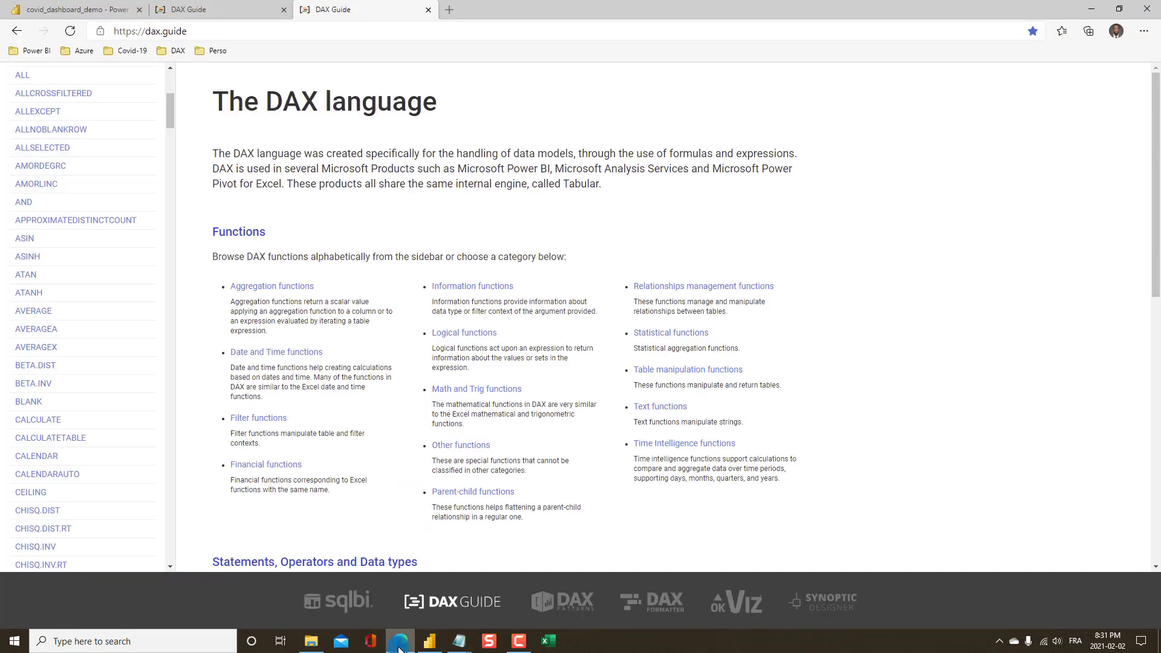
click(400, 642)
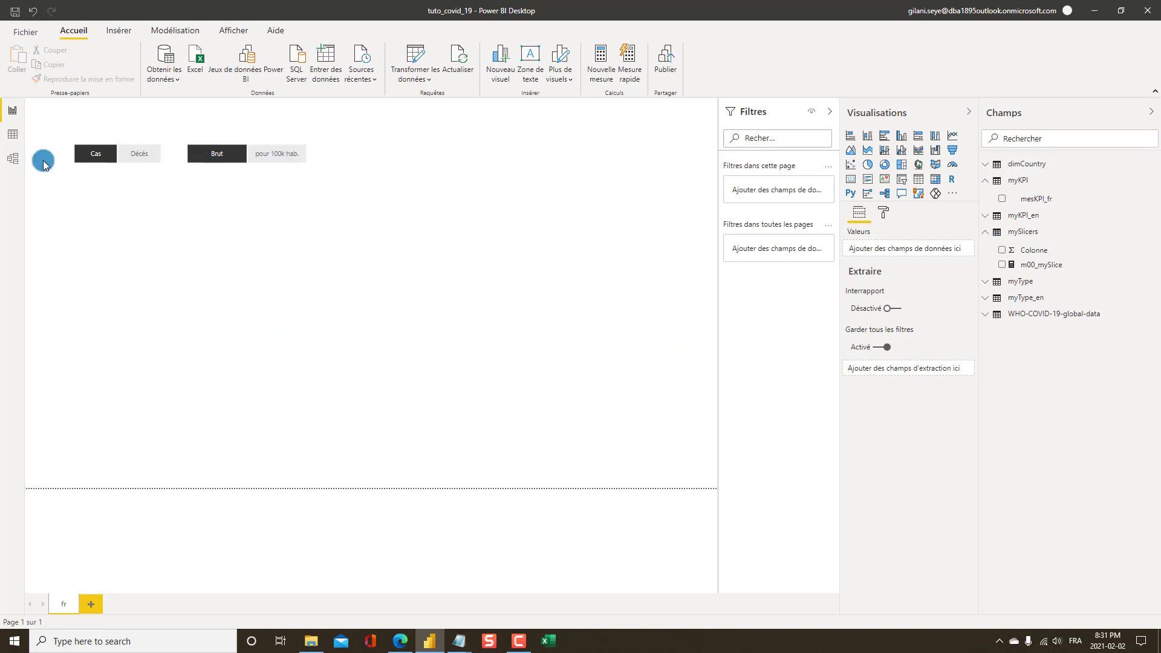
click(13, 162)
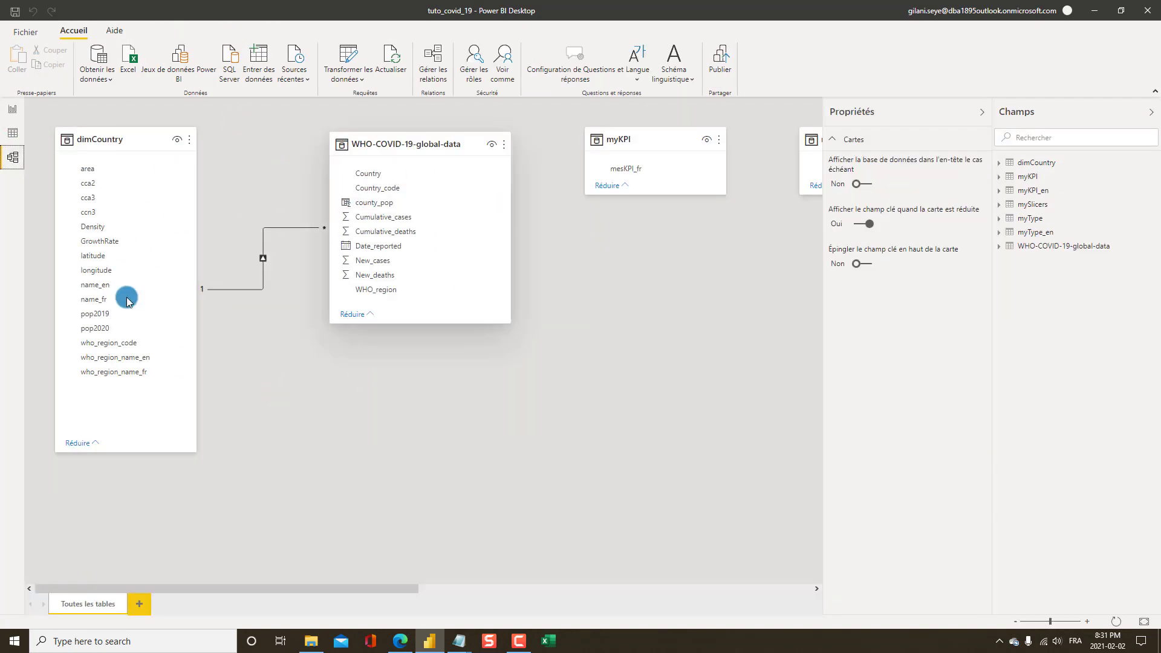
click(984, 113)
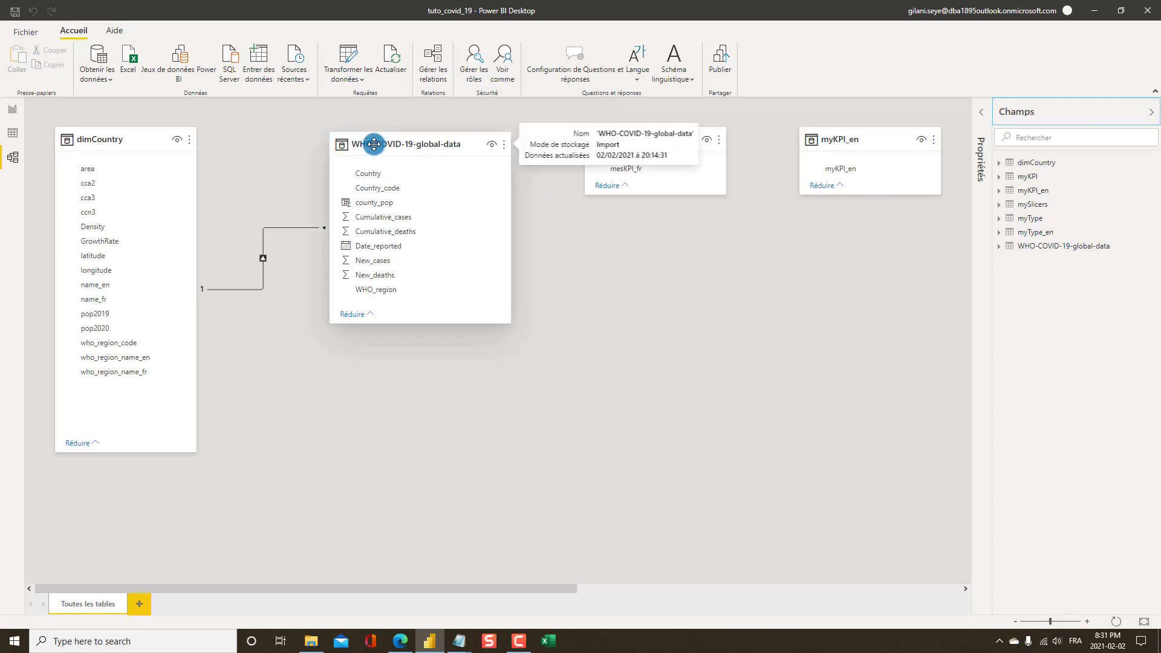
Move the WHO-COVID-19-global-data table closer to dimCountry and stack myKPI above myKPI_en on its far side from dimCountry
drag(373, 144, 331, 179)
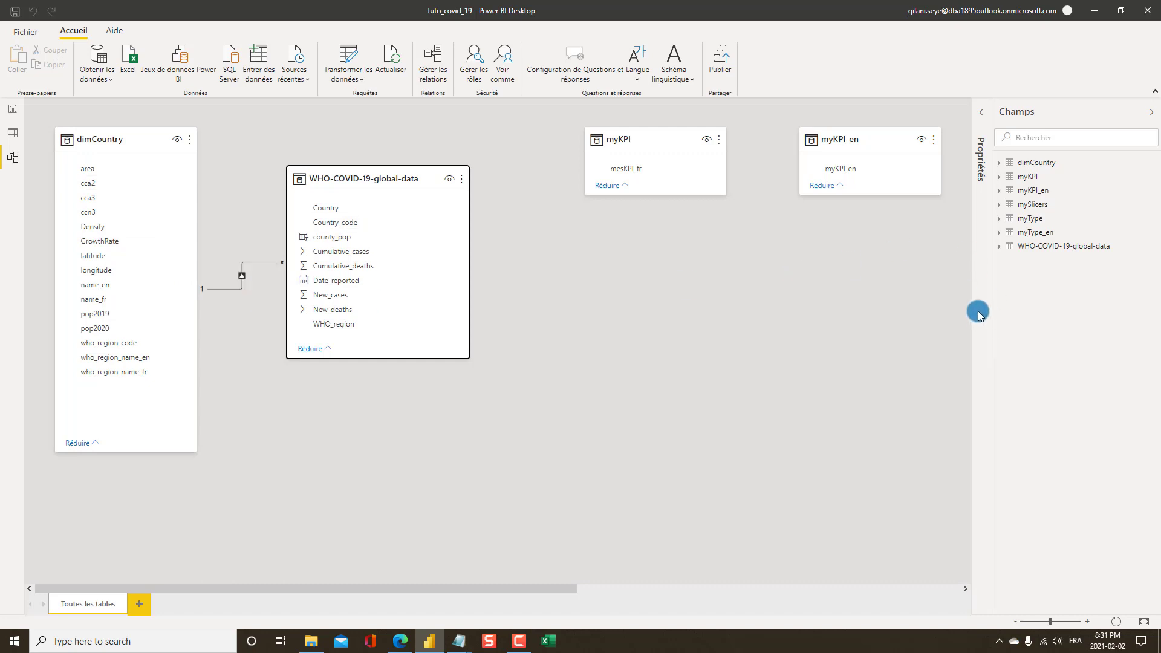
drag(865, 129, 593, 269)
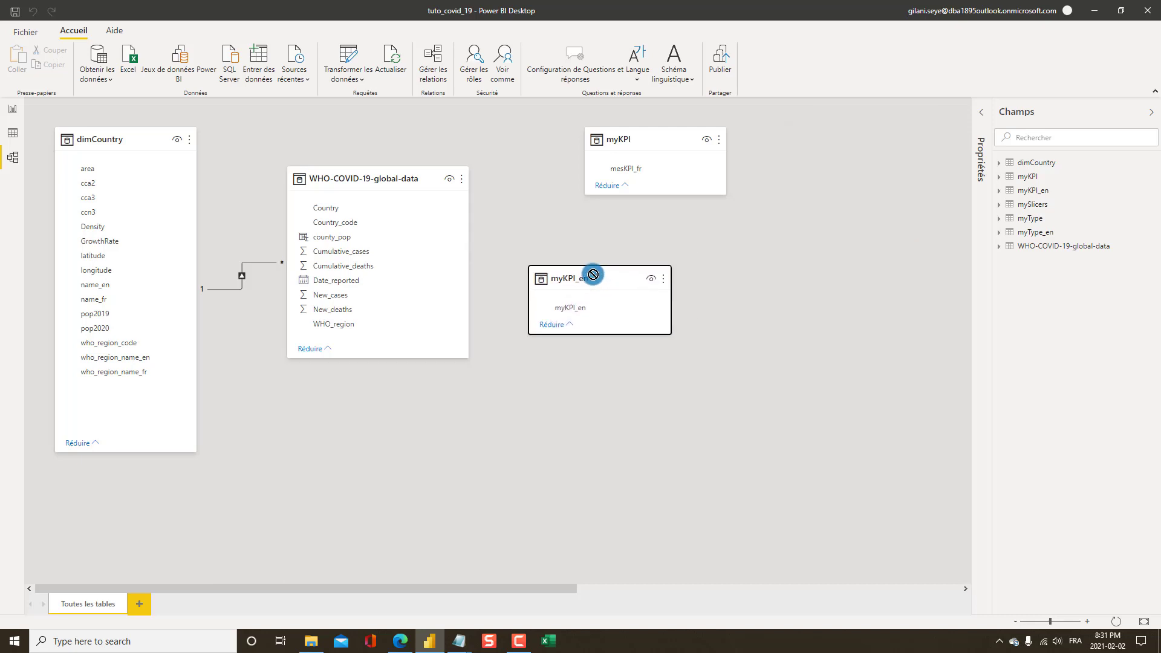
drag(643, 153, 582, 181)
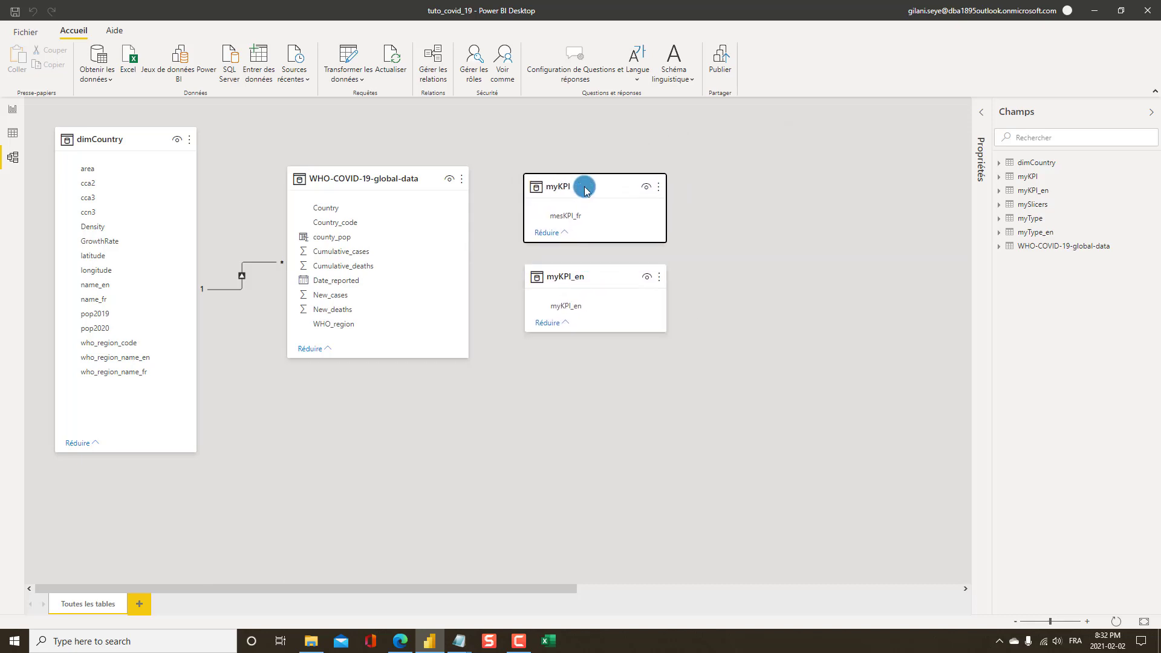
Place the myType table beside myKPI and the myType_en table directly beneath myType in the model diagram
drag(566, 589, 738, 588)
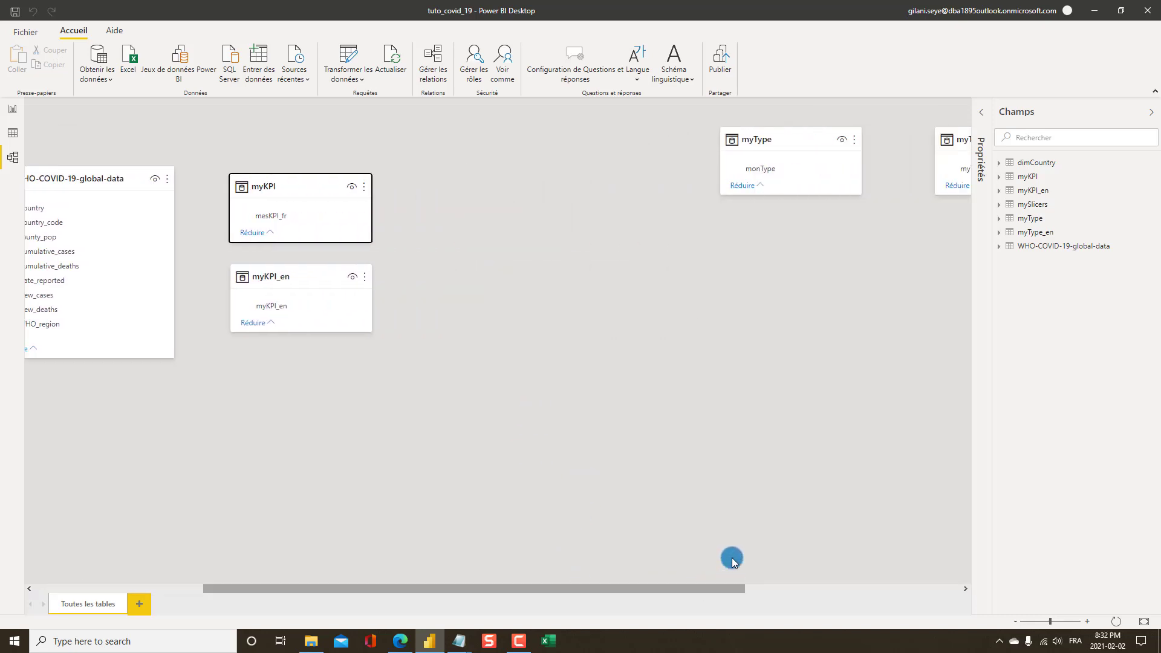
drag(767, 147, 429, 195)
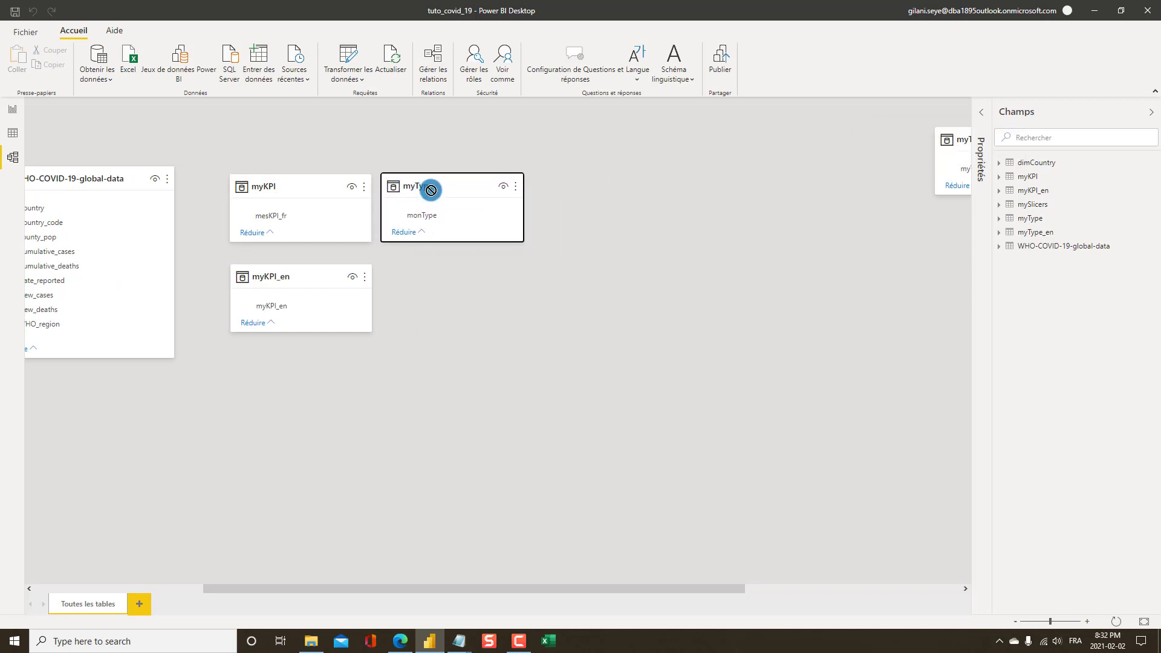
drag(961, 133, 405, 260)
Move the mySlicers table beneath myKPI_en and shrink its box to fit its two fields
drag(623, 590, 811, 581)
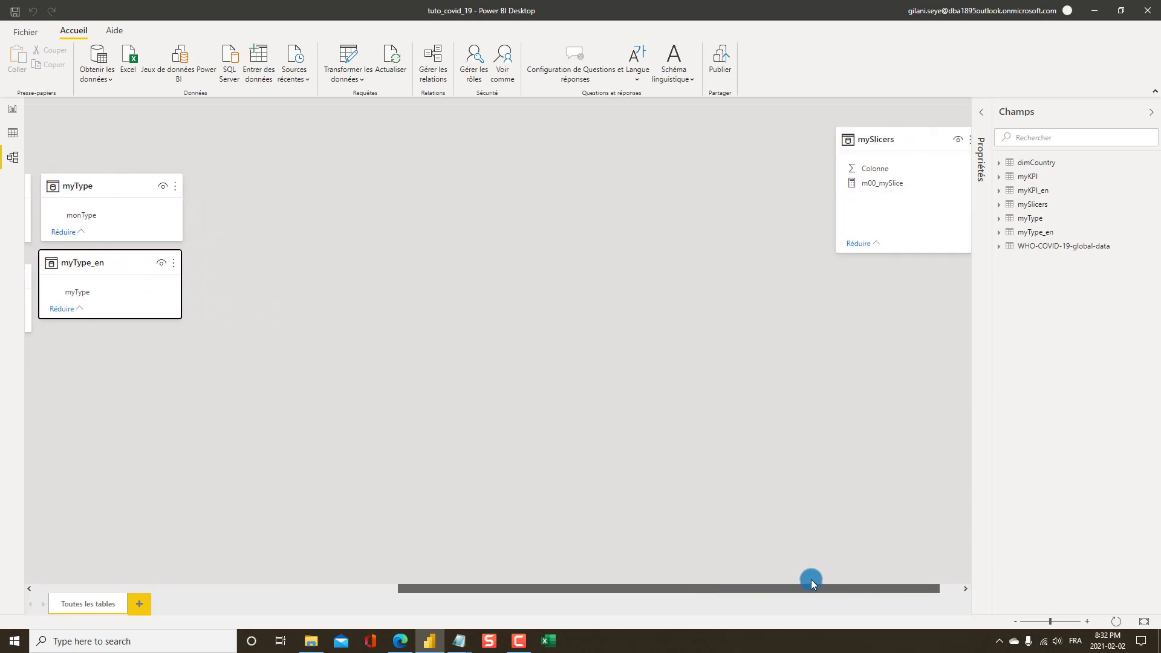
drag(873, 142, 574, 357)
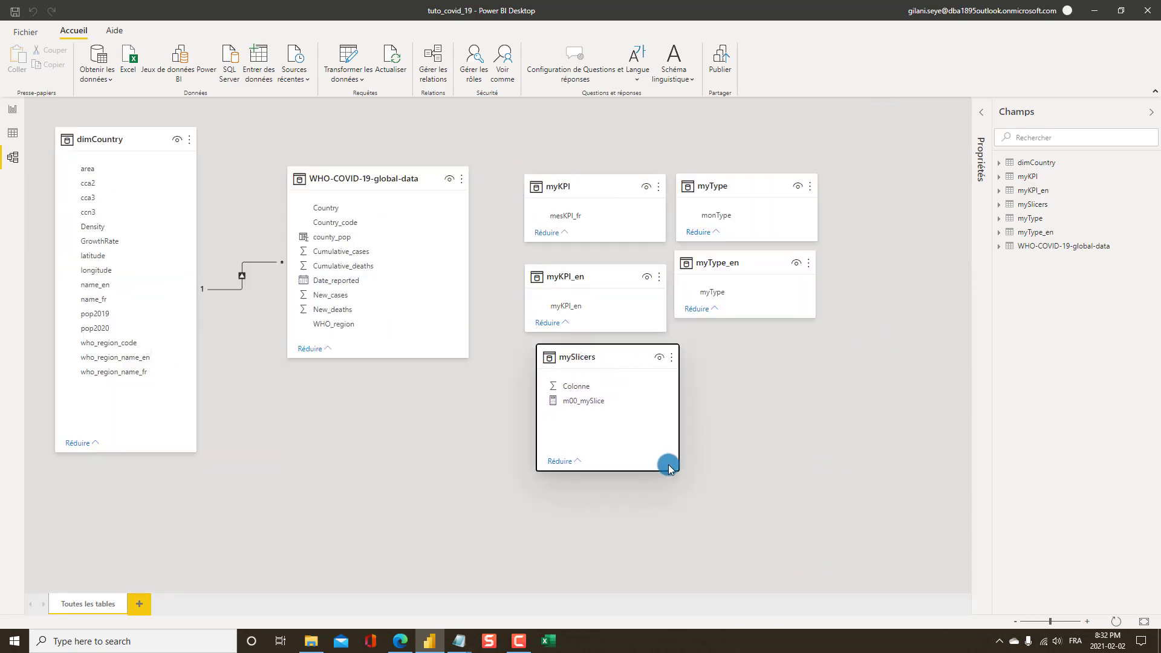
drag(677, 471, 655, 427)
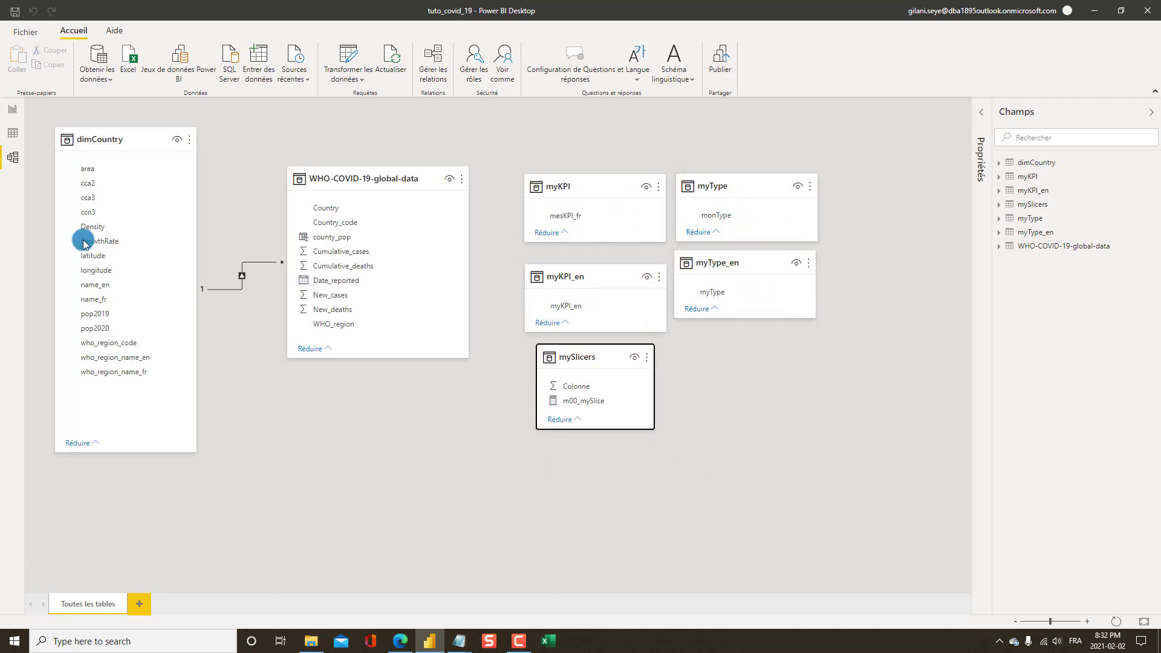
Return to the fr report page, then switch to Edge and view the covid_dashboard_demo report
click(9, 110)
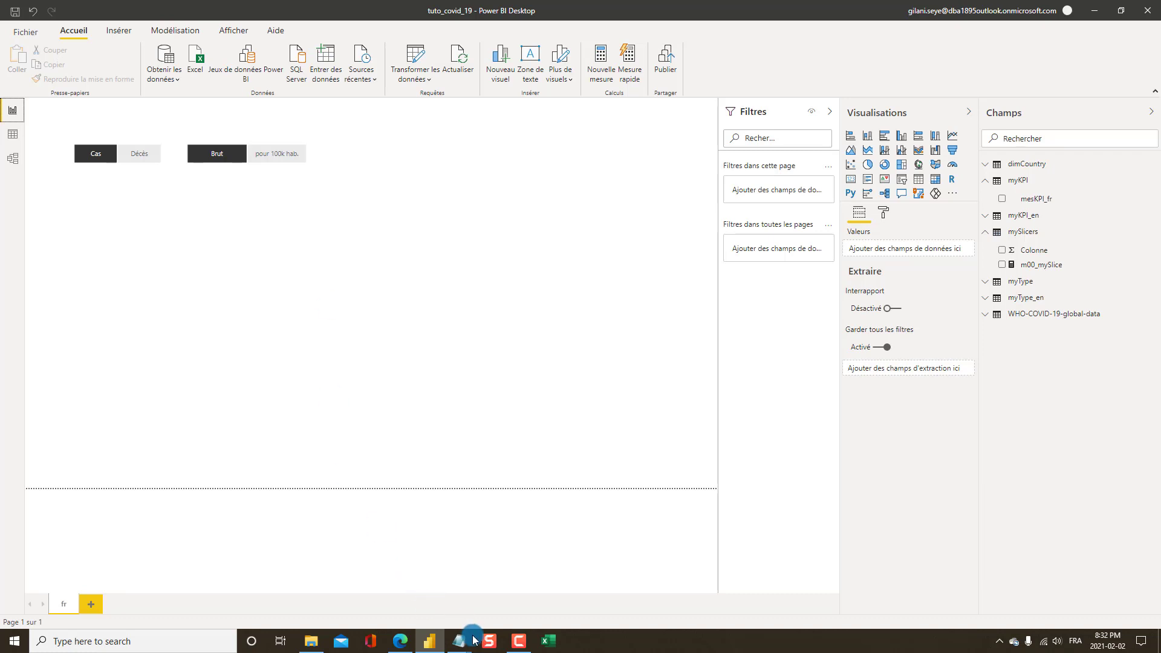
click(402, 647)
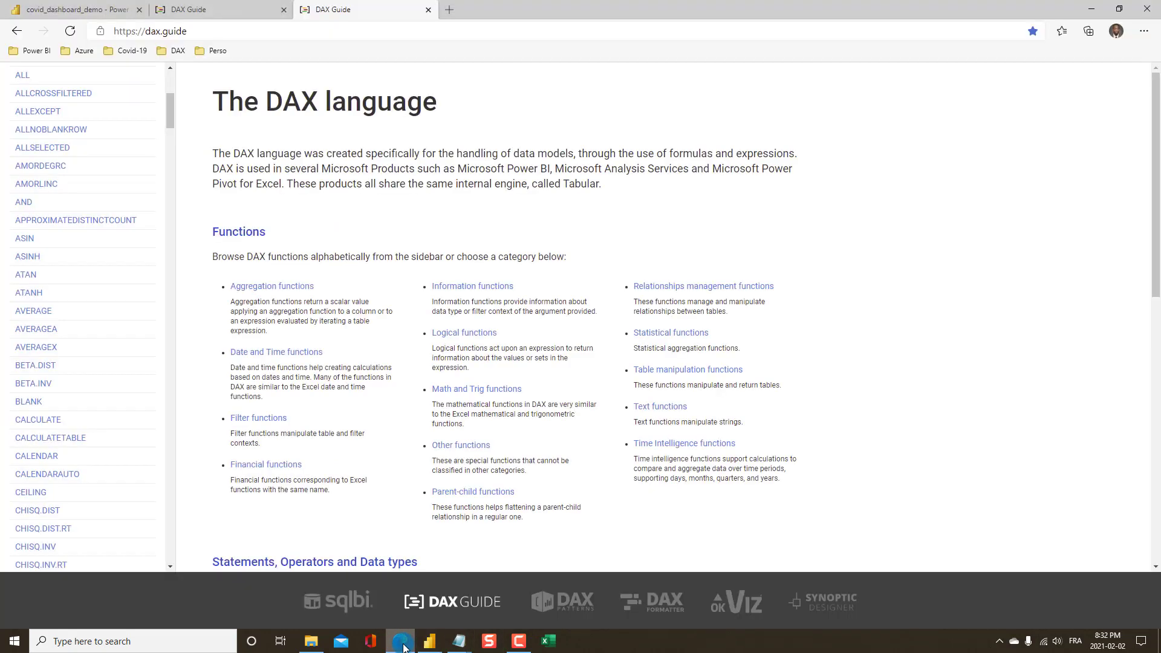
click(76, 11)
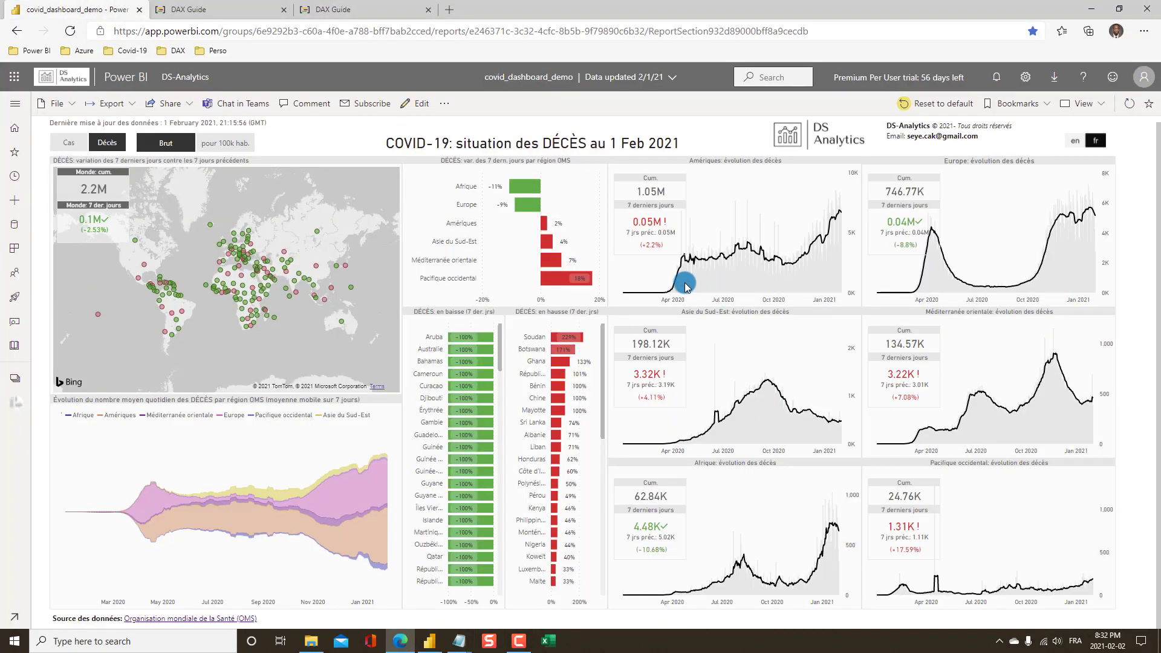